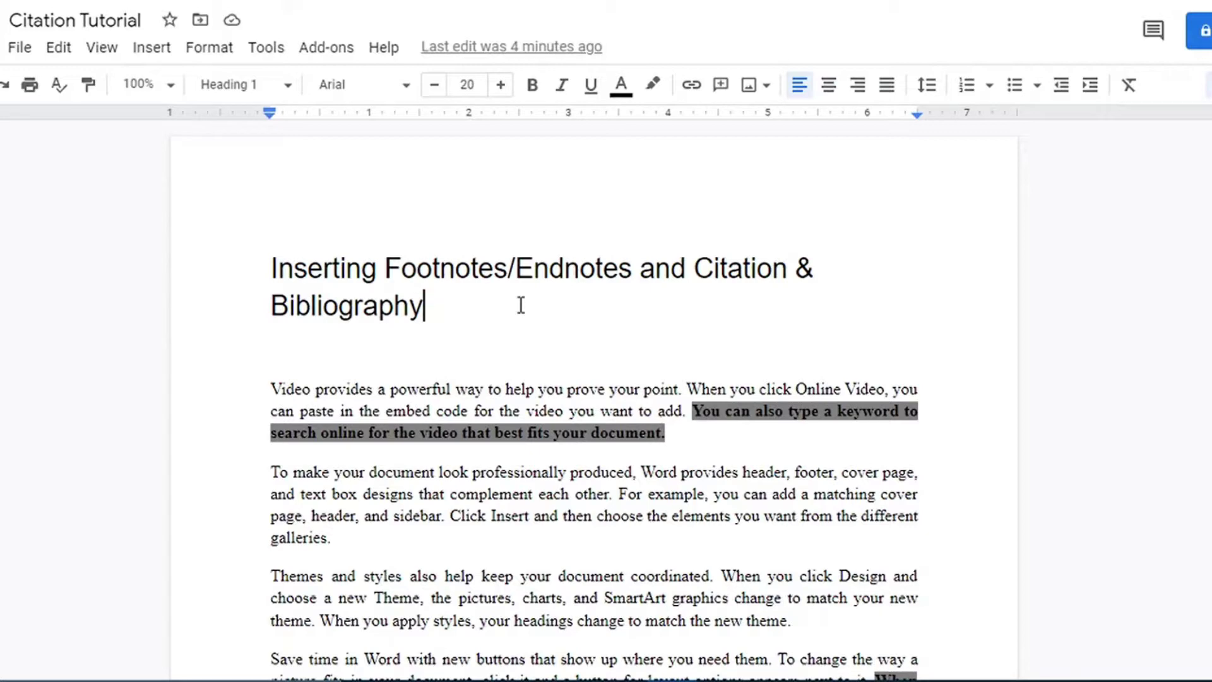
Place the cursor after the bold sentence ending 'your document.'.
click(521, 306)
scroll(593, 398, down, 20)
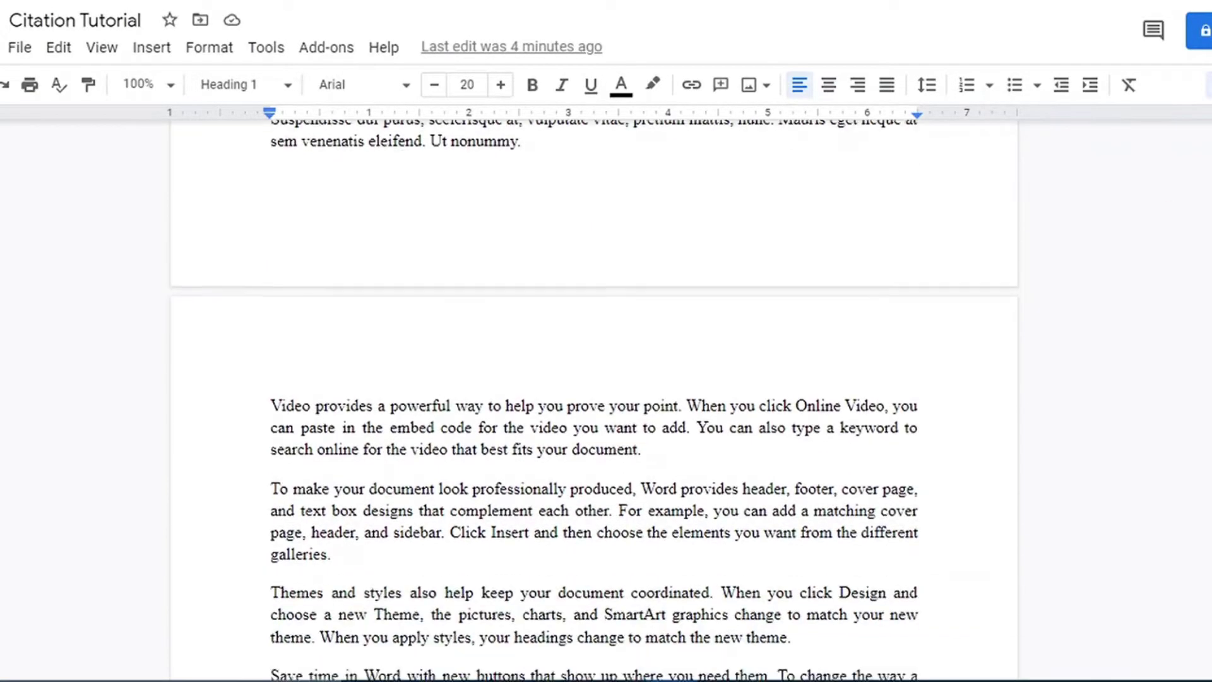
scroll(593, 398, down, 20)
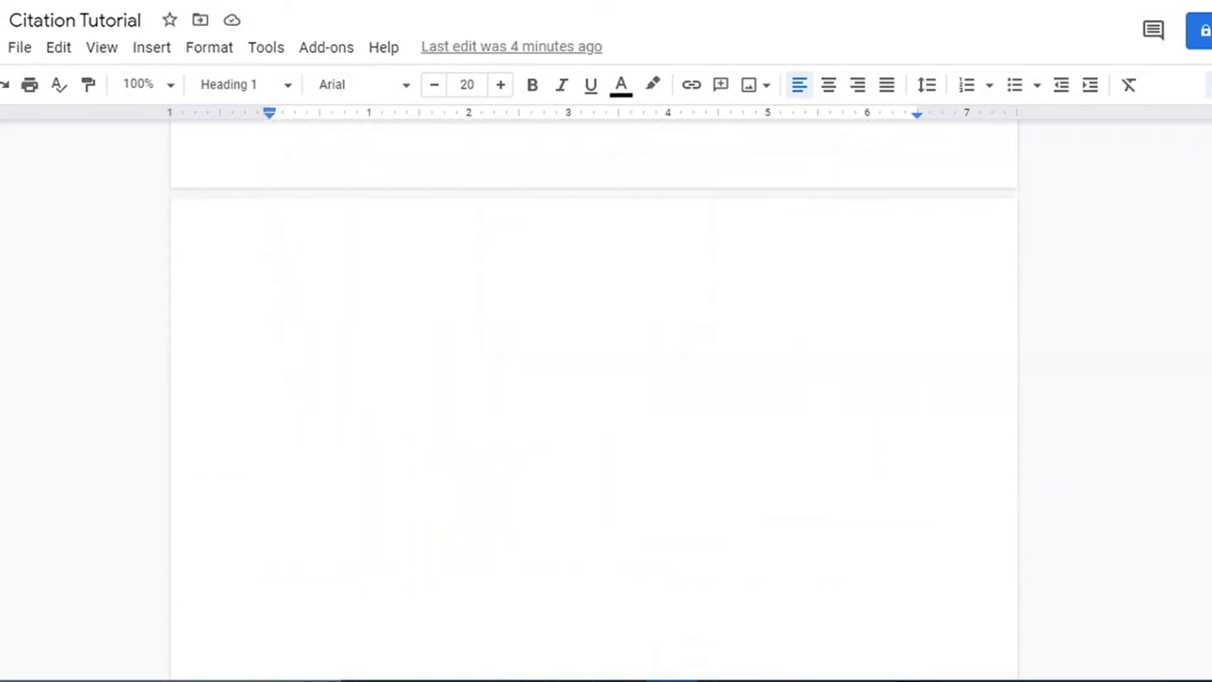
scroll(594, 397, up, 15)
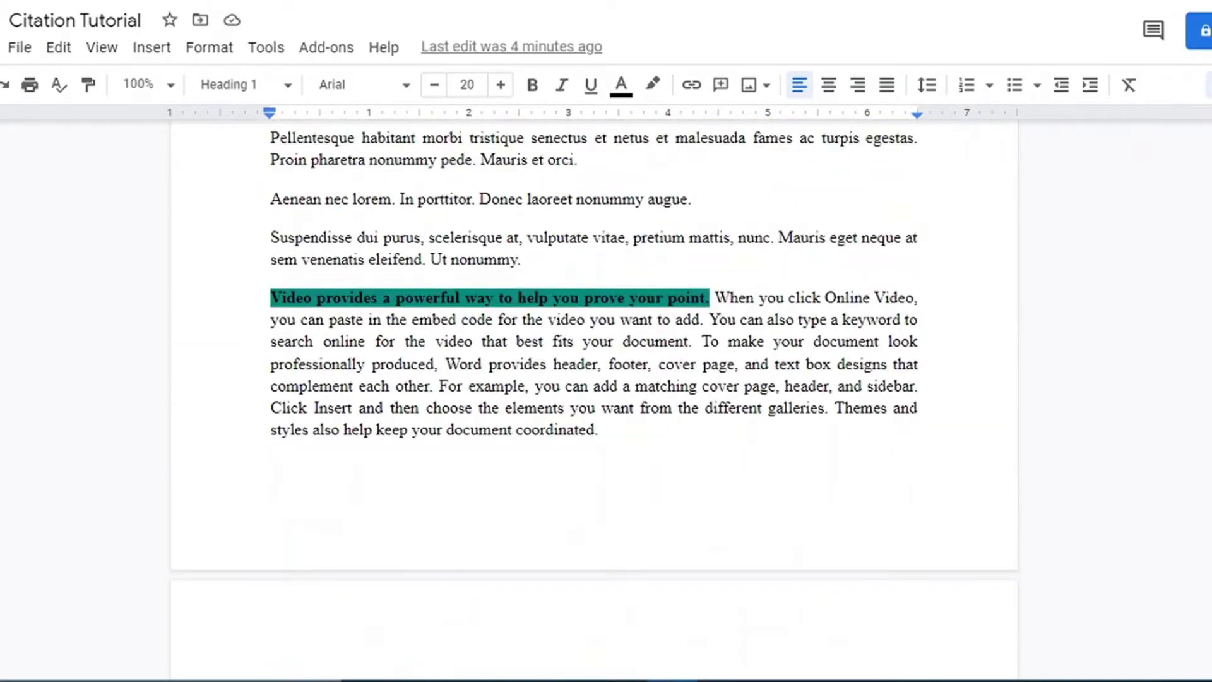
scroll(594, 398, up, 20)
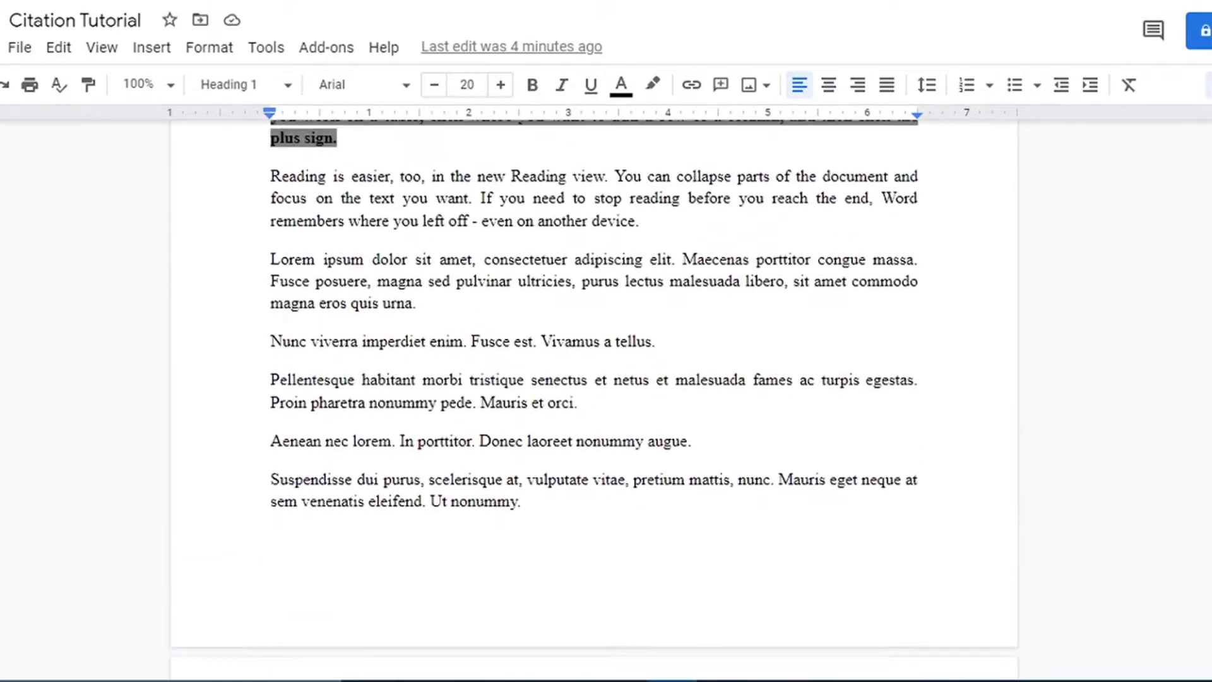
scroll(593, 398, up, 2)
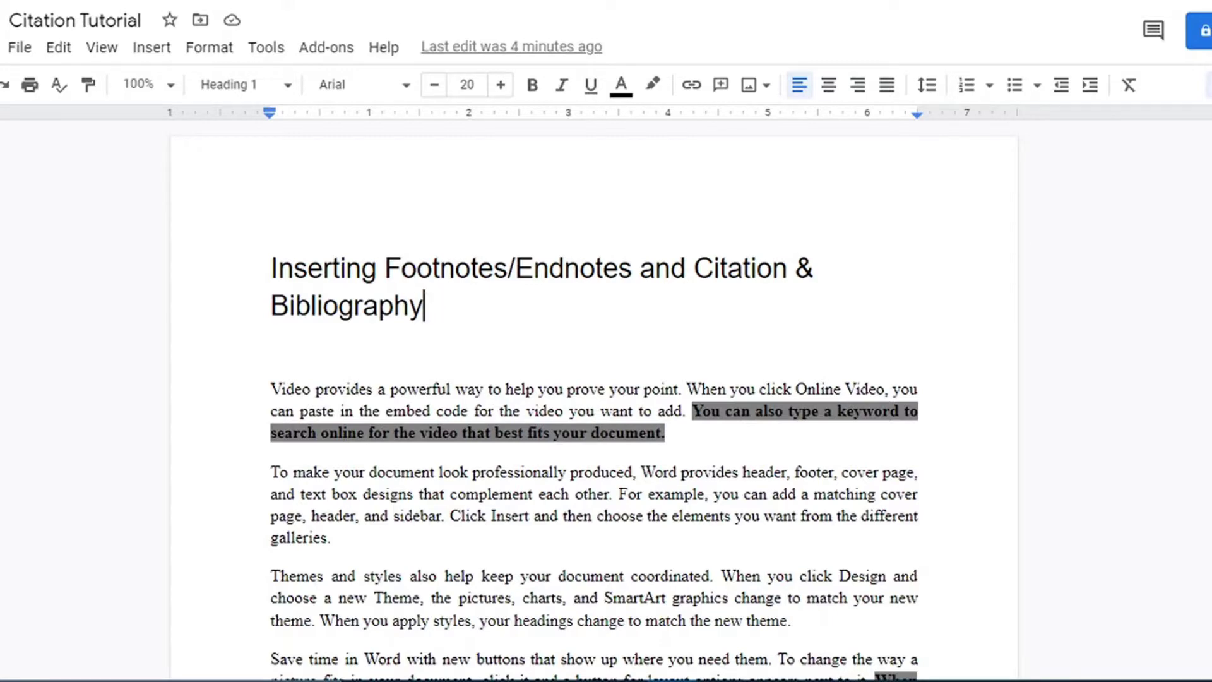
scroll(594, 405, down, 4)
scroll(1105, 193, up, 2)
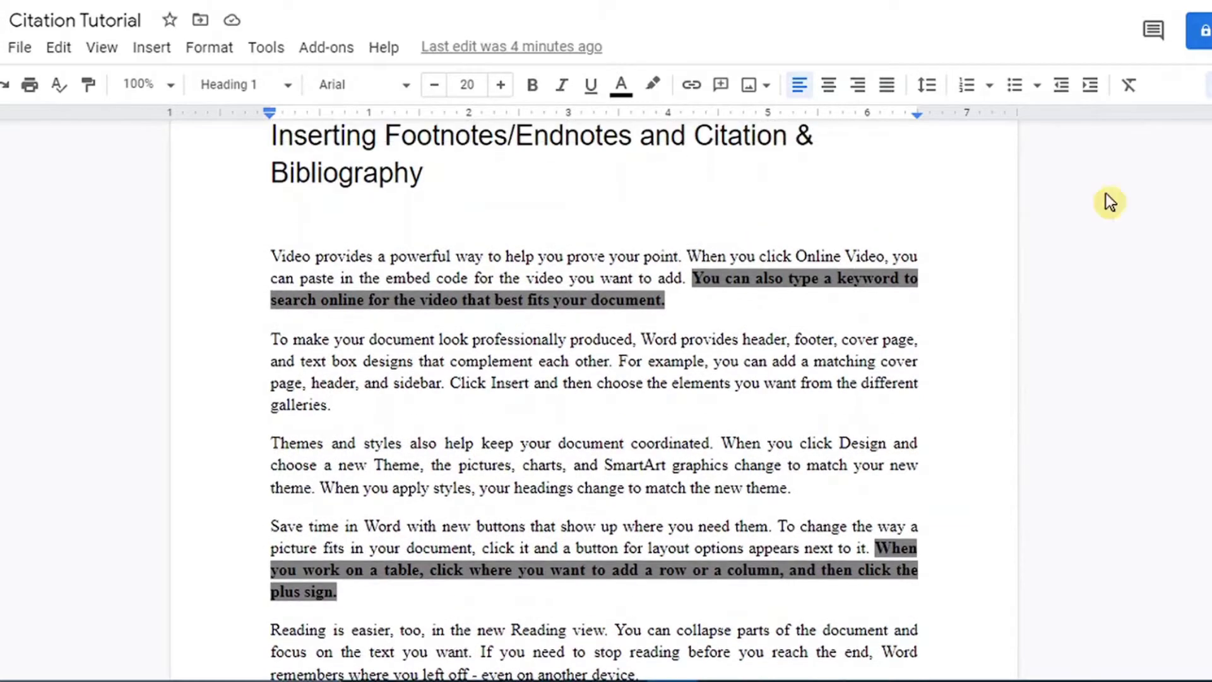
click(664, 299)
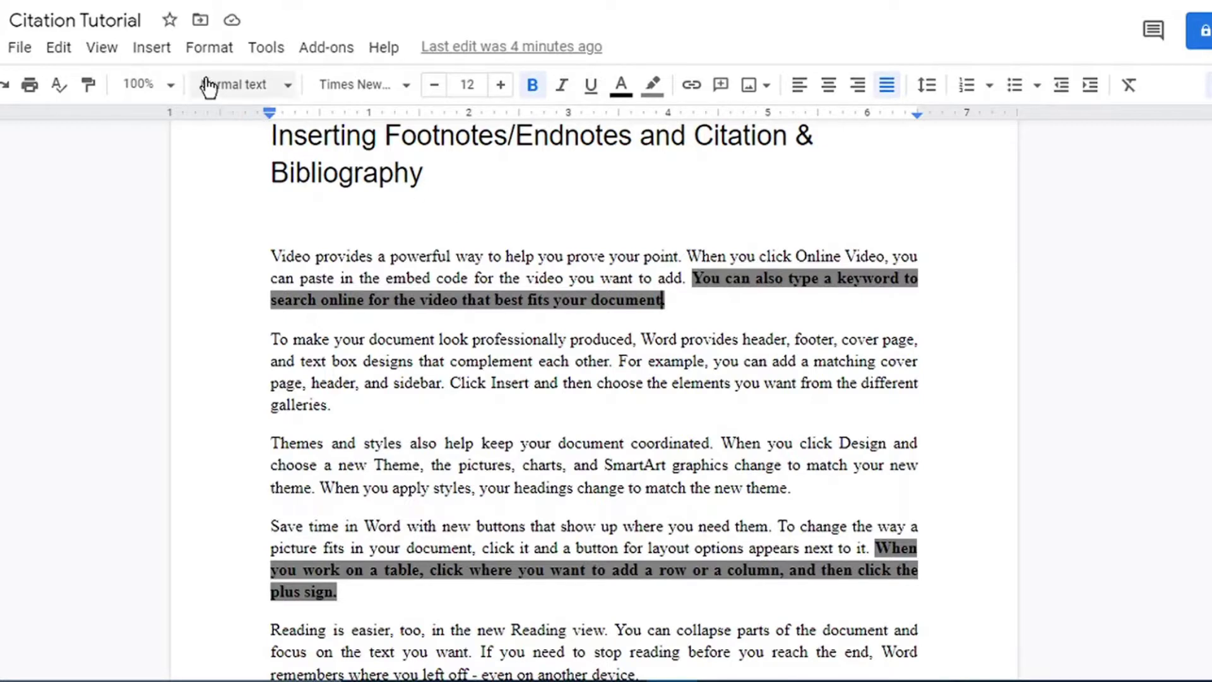
Insert footnote 1 there reading 'Type our footnote'.
click(149, 58)
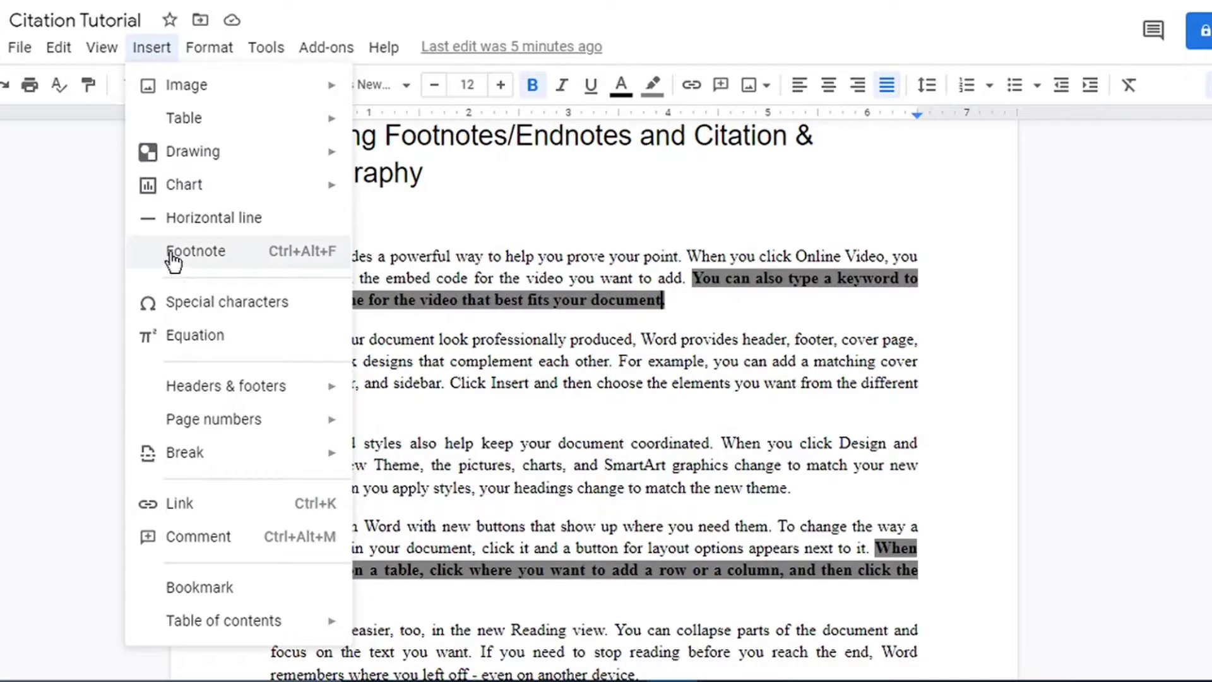
click(282, 264)
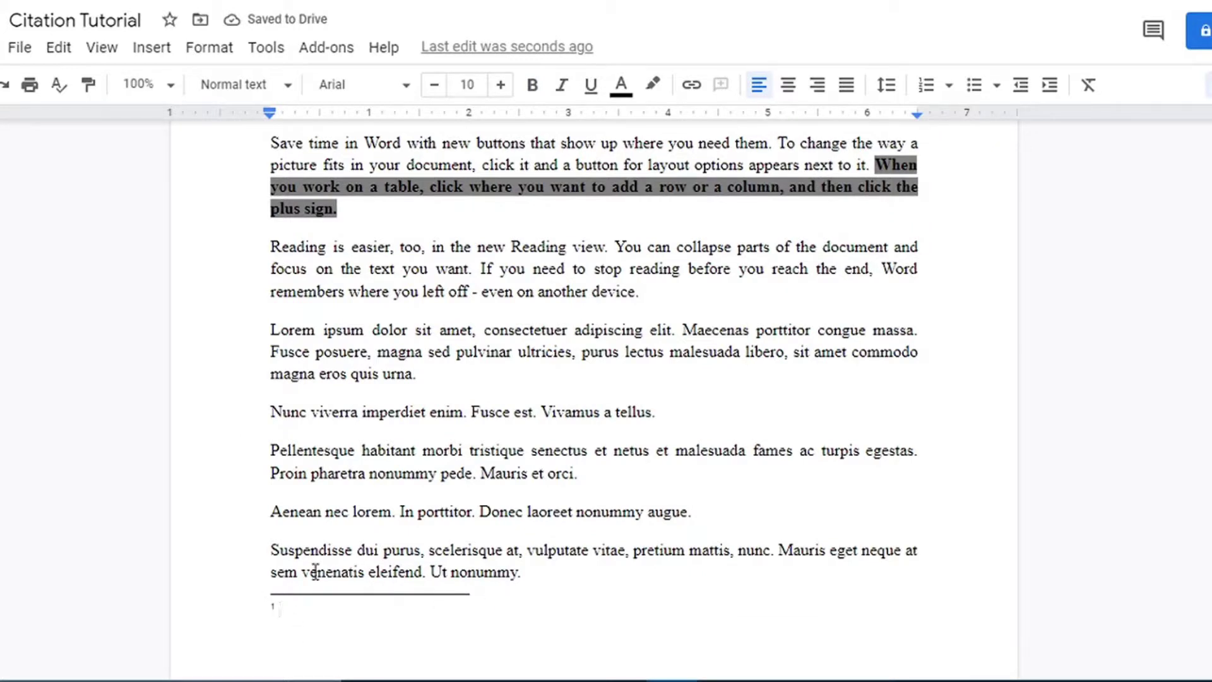
text(Tyo)
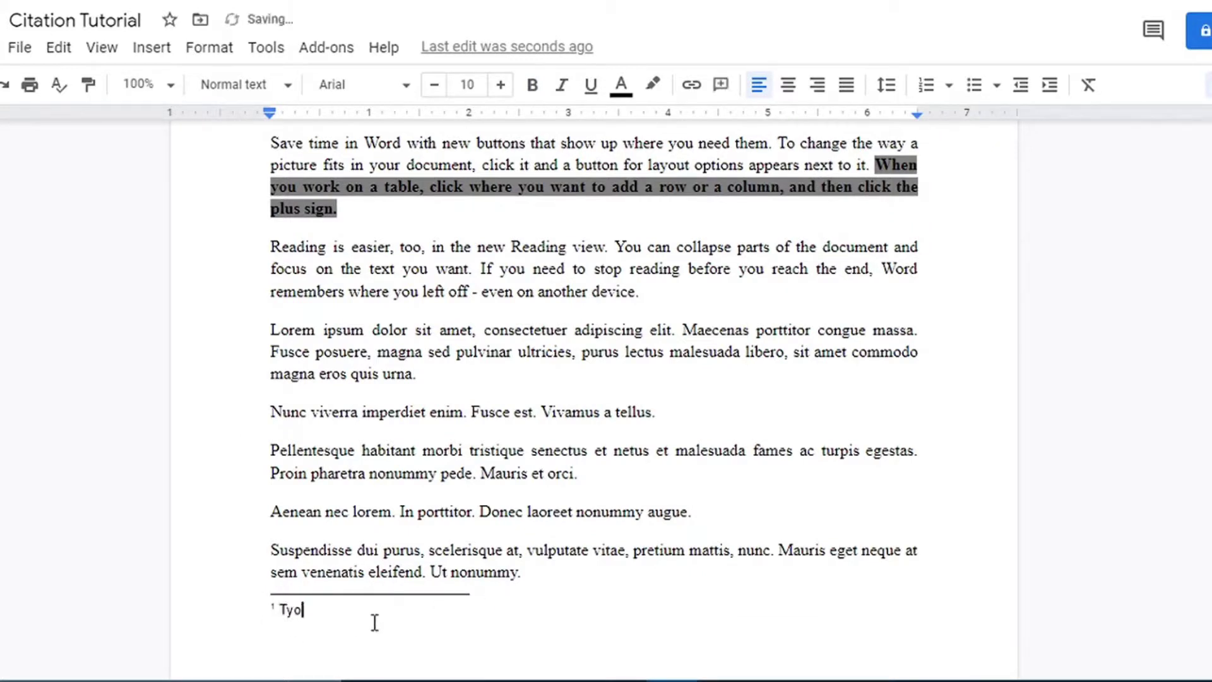
key(BackSpace)
text(pe our footnote)
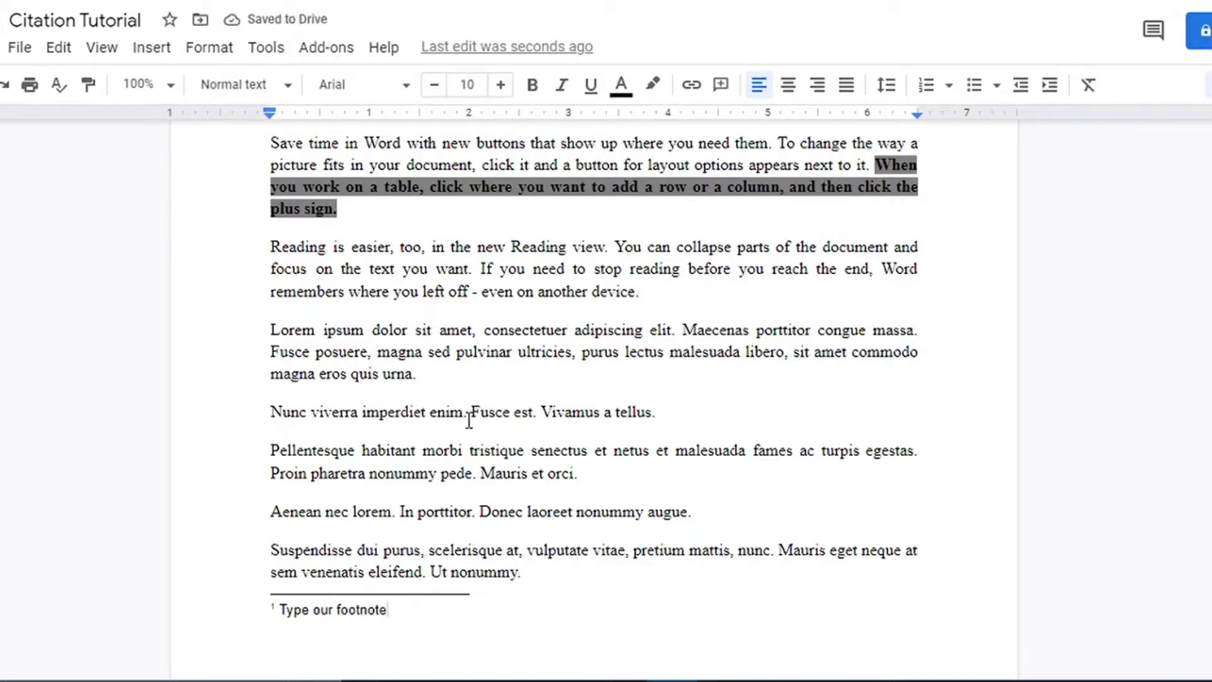
click(330, 216)
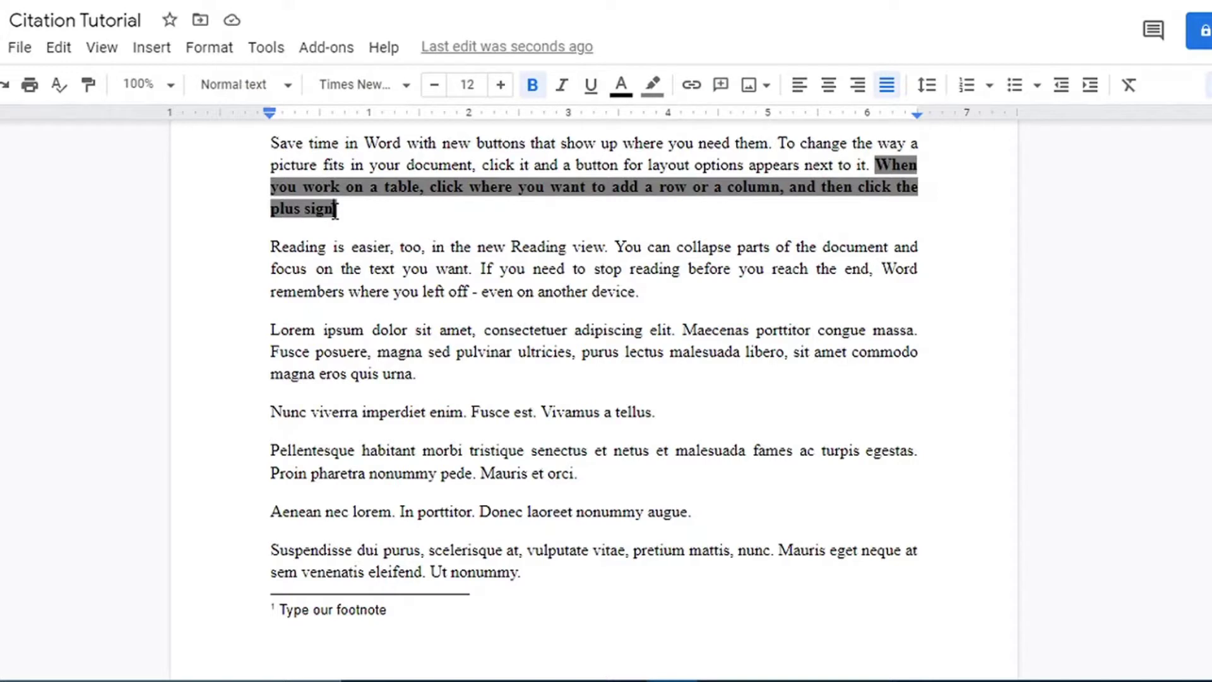
Add footnote 2 reading 'Second footnote' after the 'plus sign.' sentence.
click(155, 60)
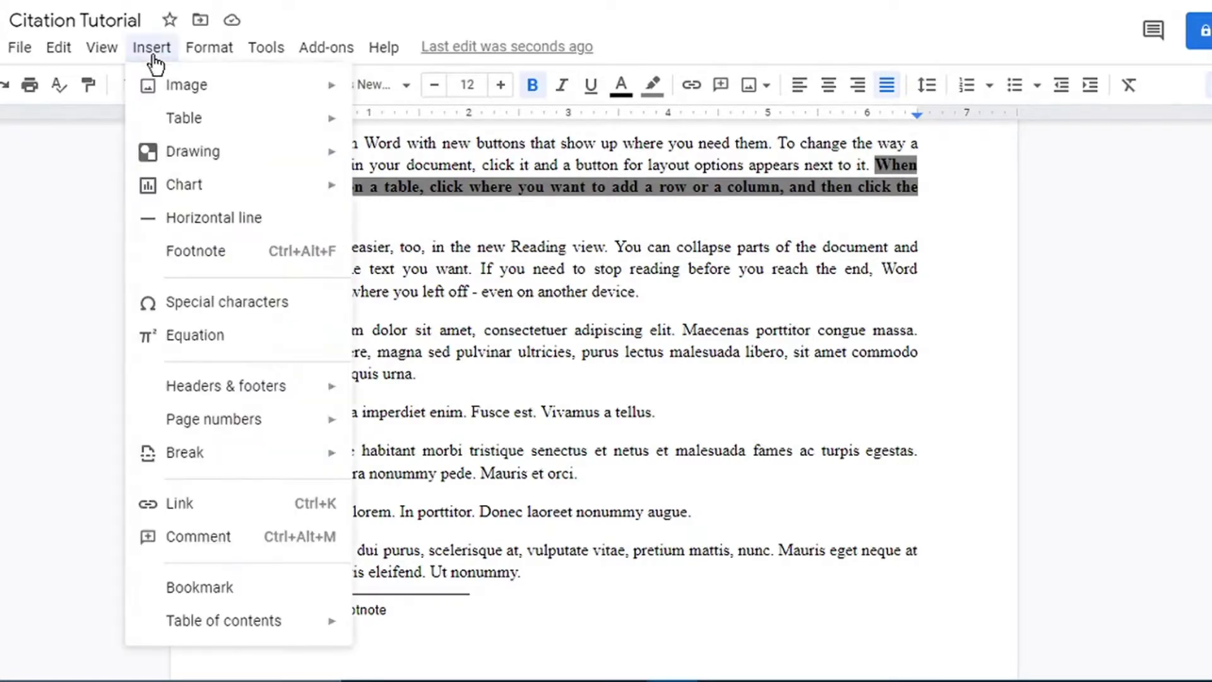
click(196, 270)
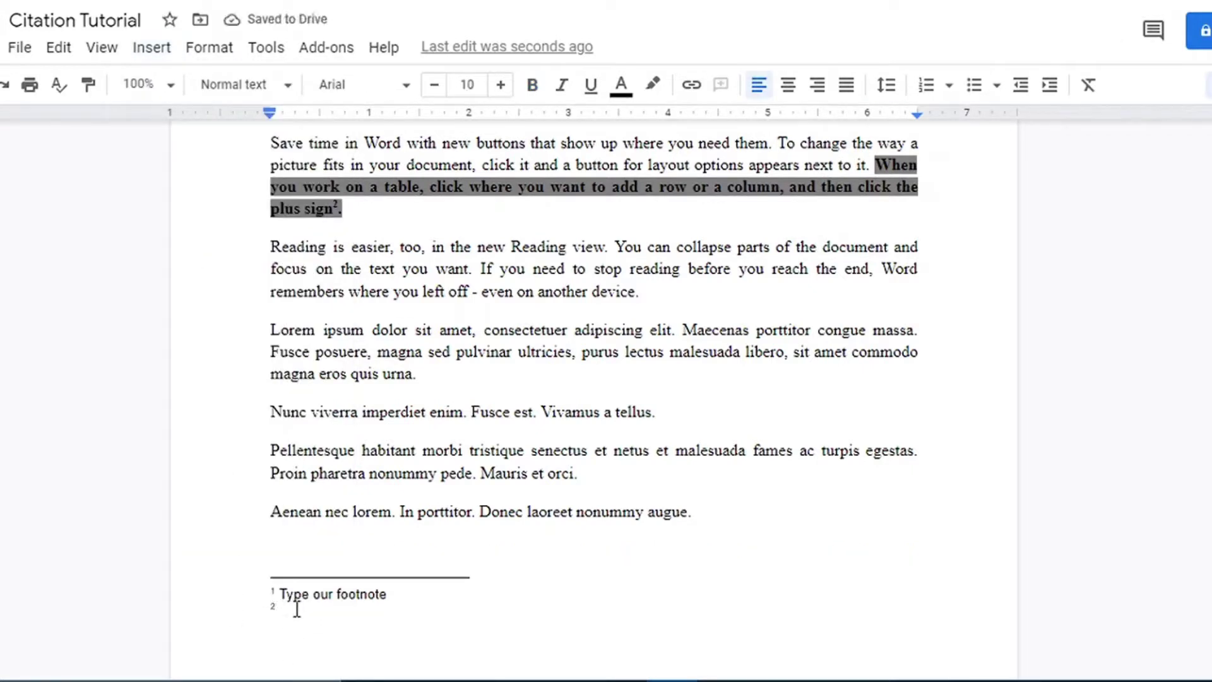
text(Second )
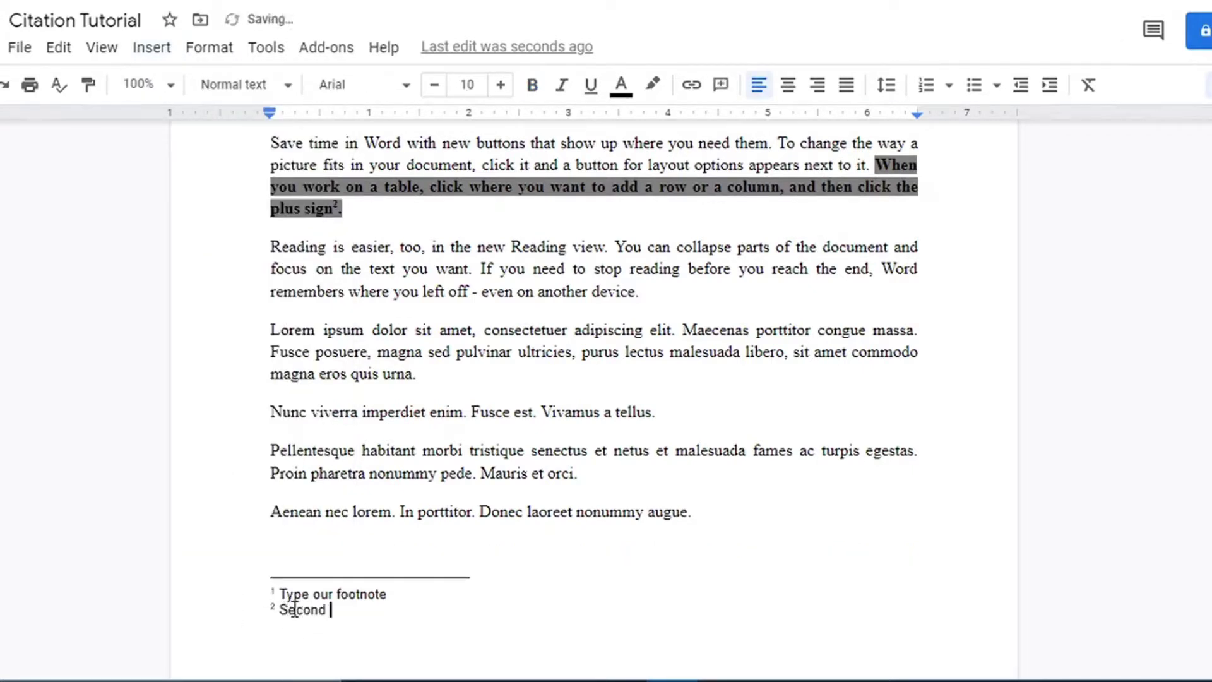
text(footnote)
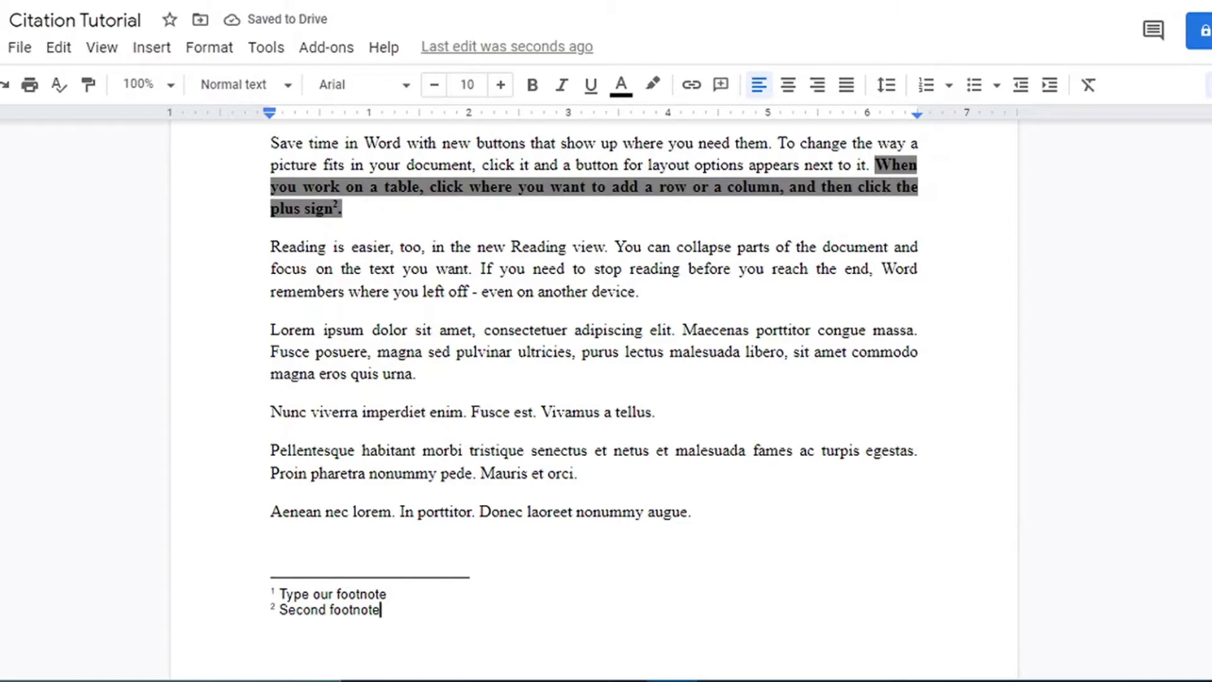
scroll(594, 398, down, 12)
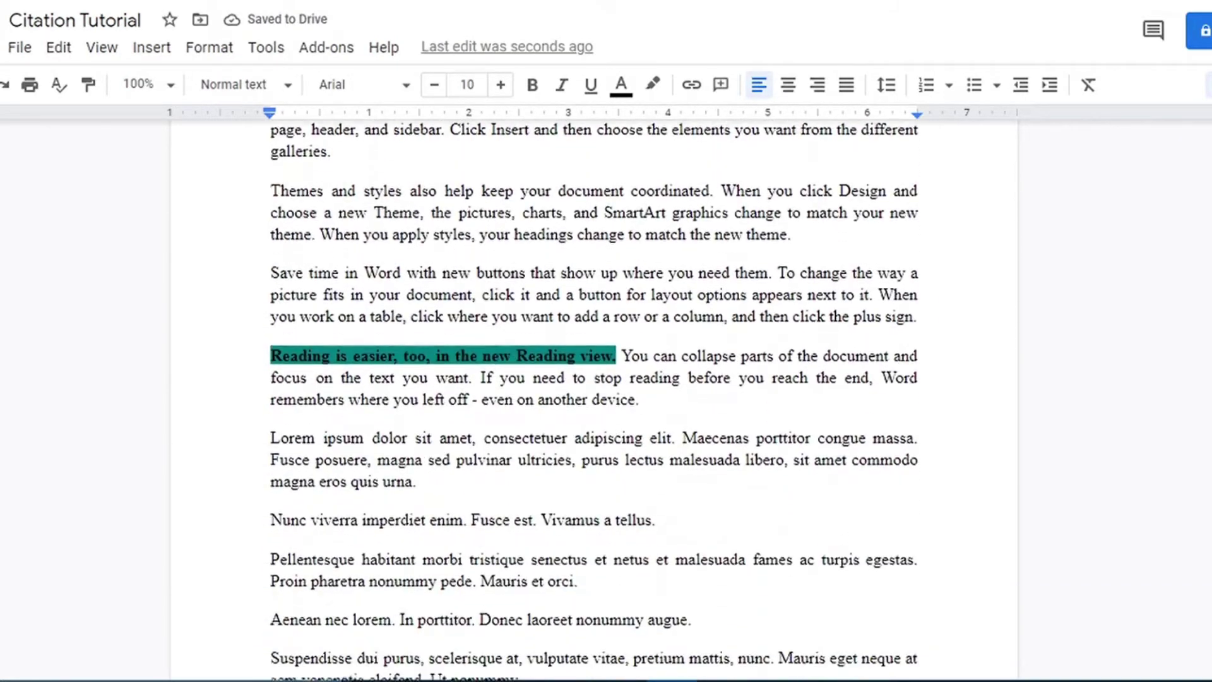
Place the cursor after the Reading view sentence, review the document, and open the Tools menu.
click(616, 346)
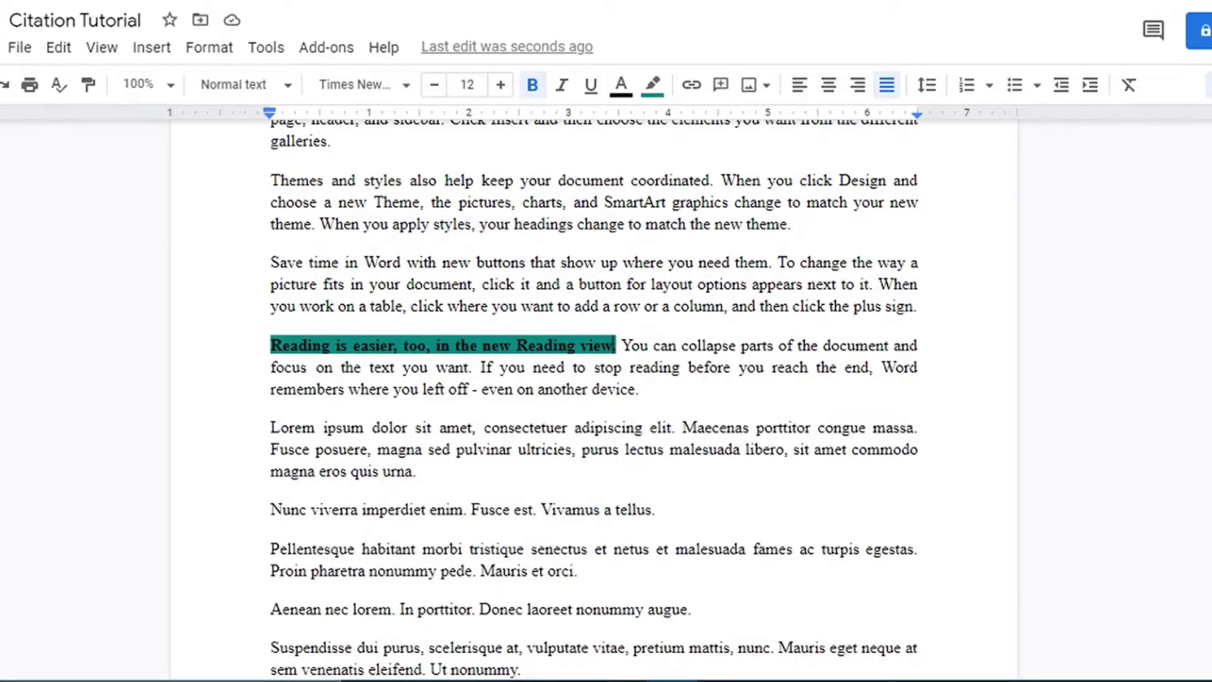
scroll(593, 398, down, 1)
scroll(594, 397, down, 3)
scroll(594, 398, up, 4)
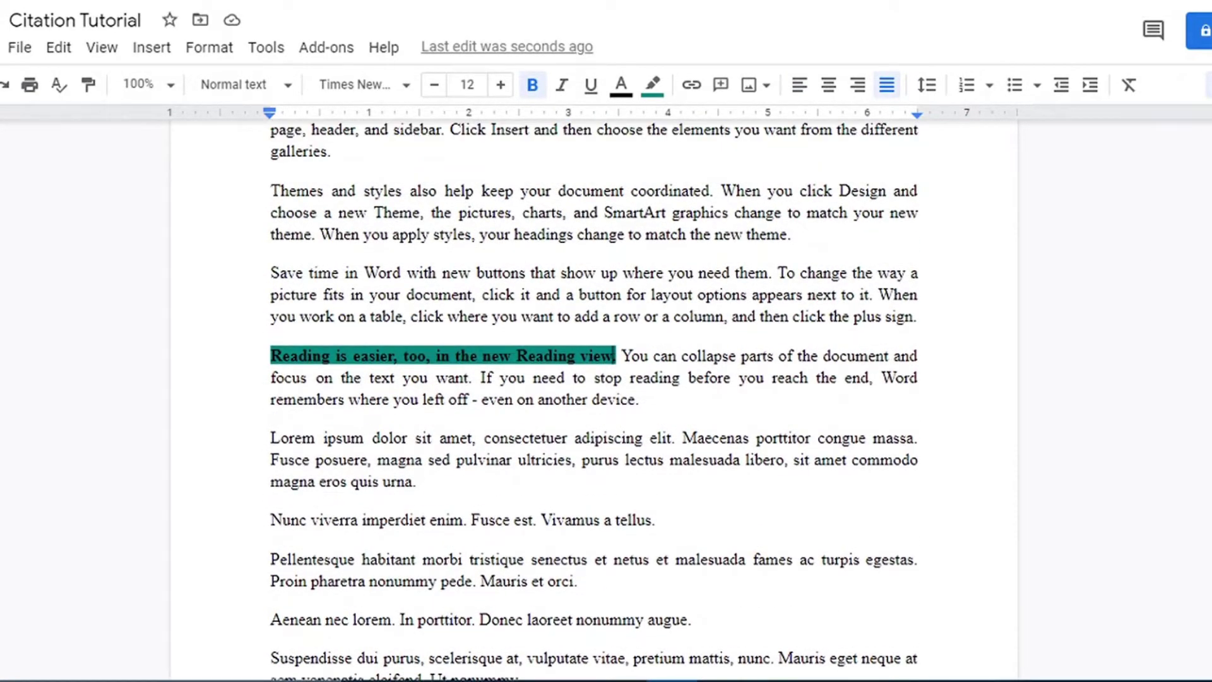
scroll(594, 397, up, 1)
scroll(594, 398, down, 10)
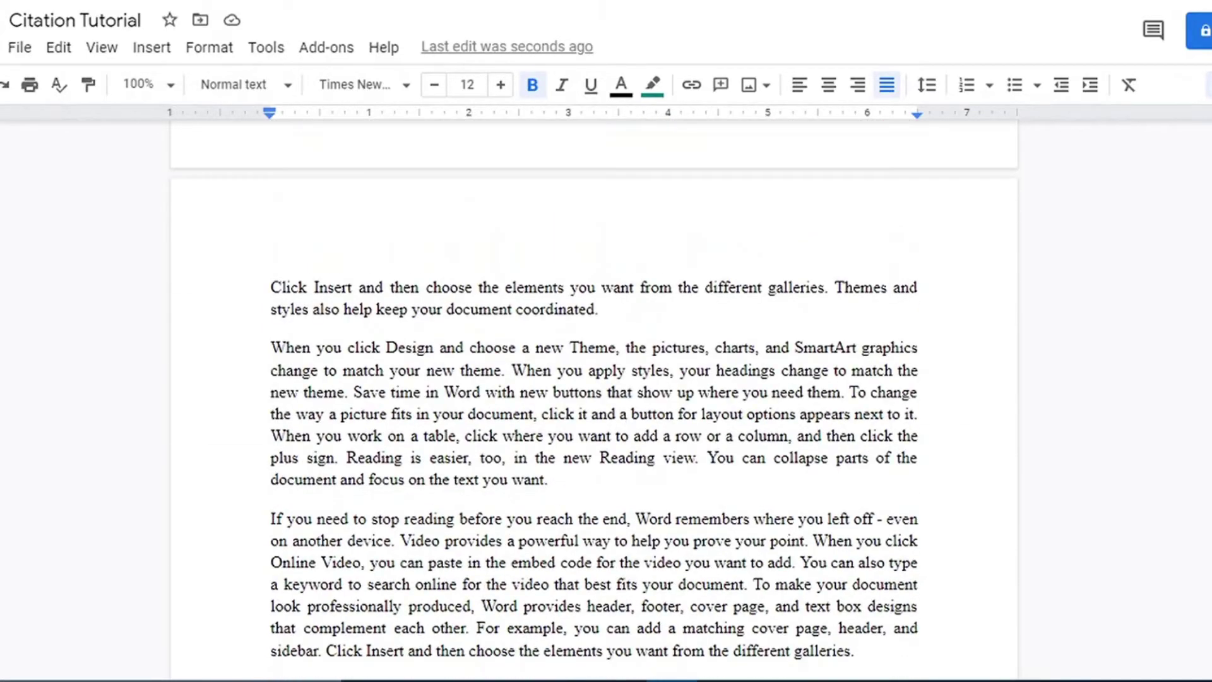
scroll(593, 397, down, 3)
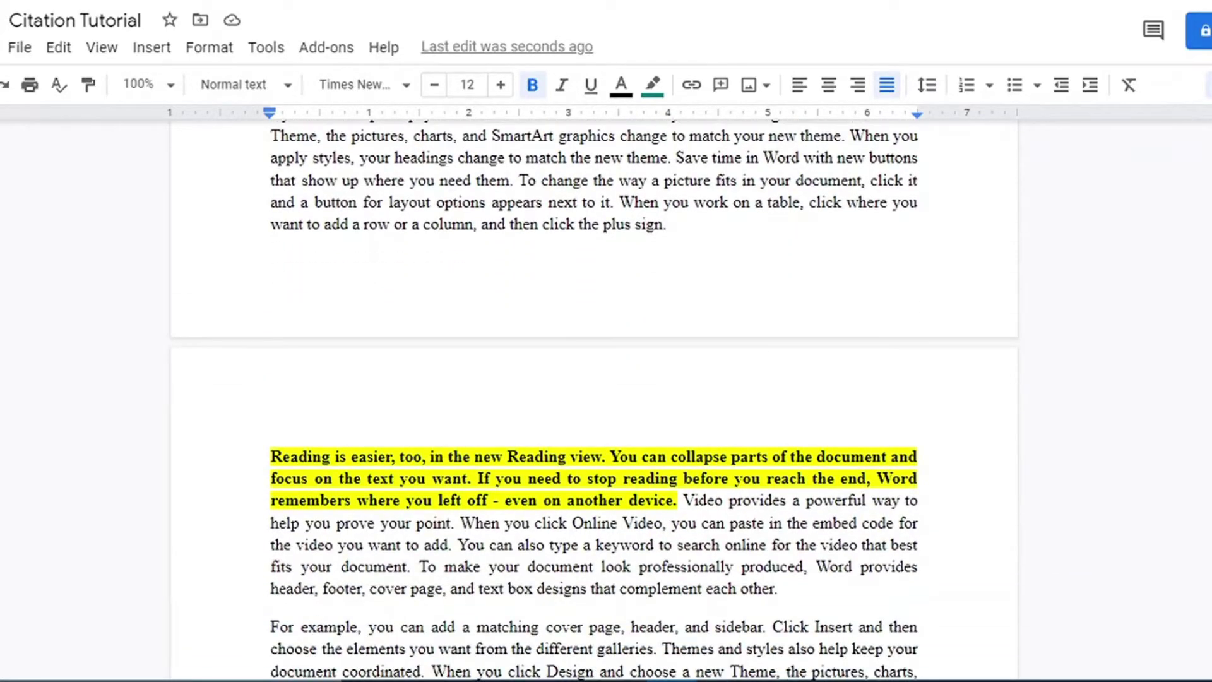
scroll(593, 398, down, 10)
scroll(593, 398, up, 4)
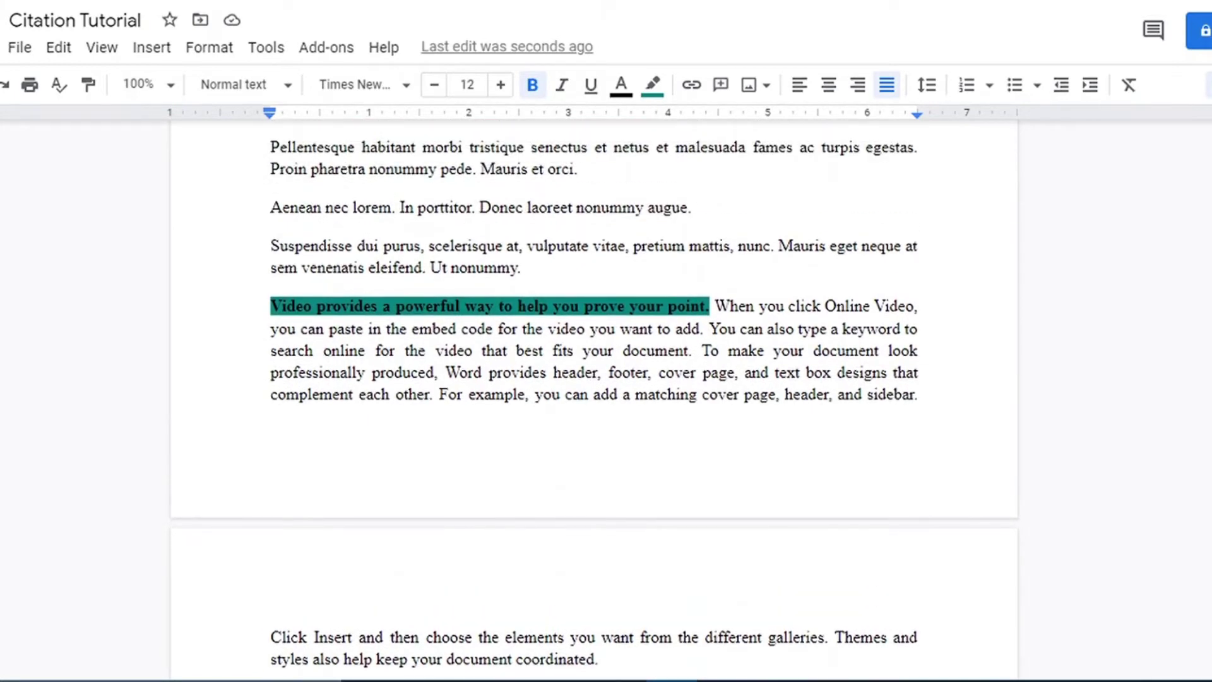
scroll(594, 398, up, 4)
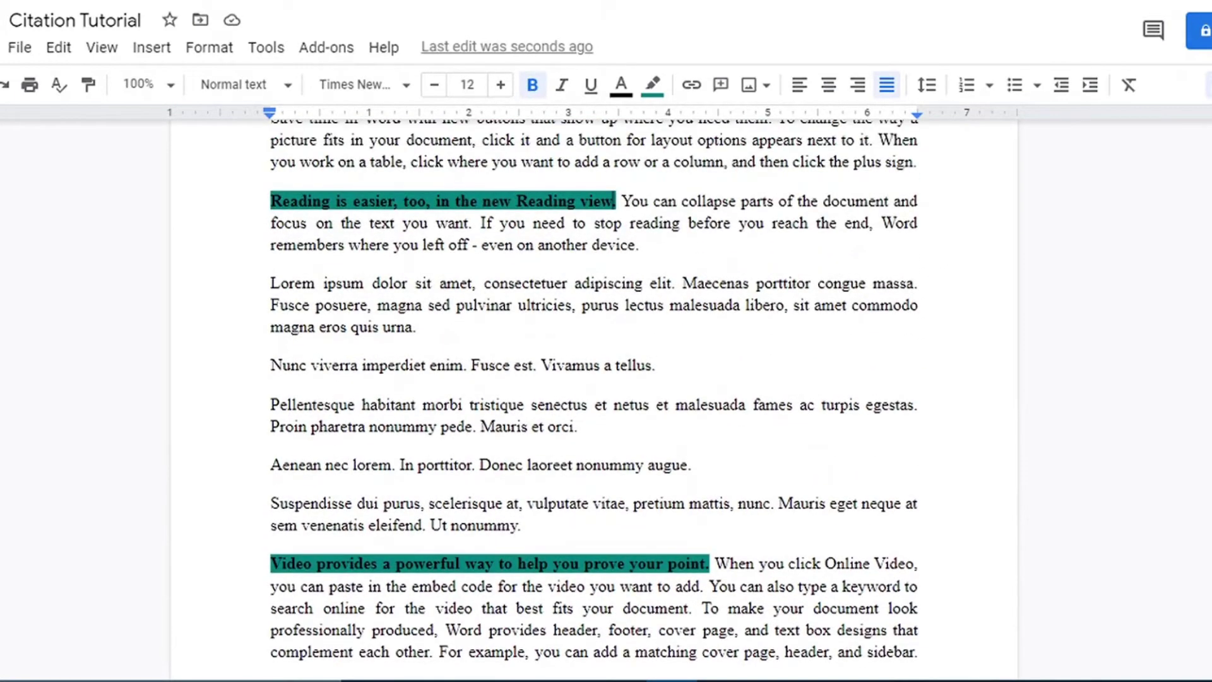
scroll(594, 398, down, 7)
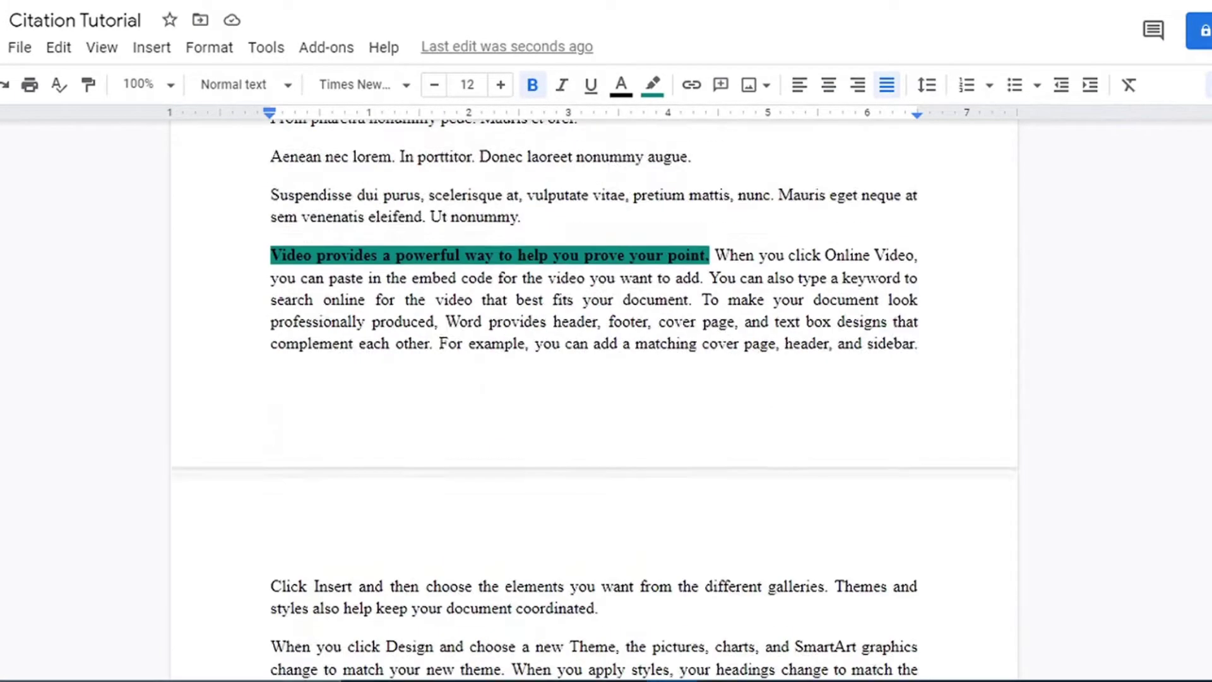
scroll(594, 398, up, 2)
scroll(593, 398, up, 4)
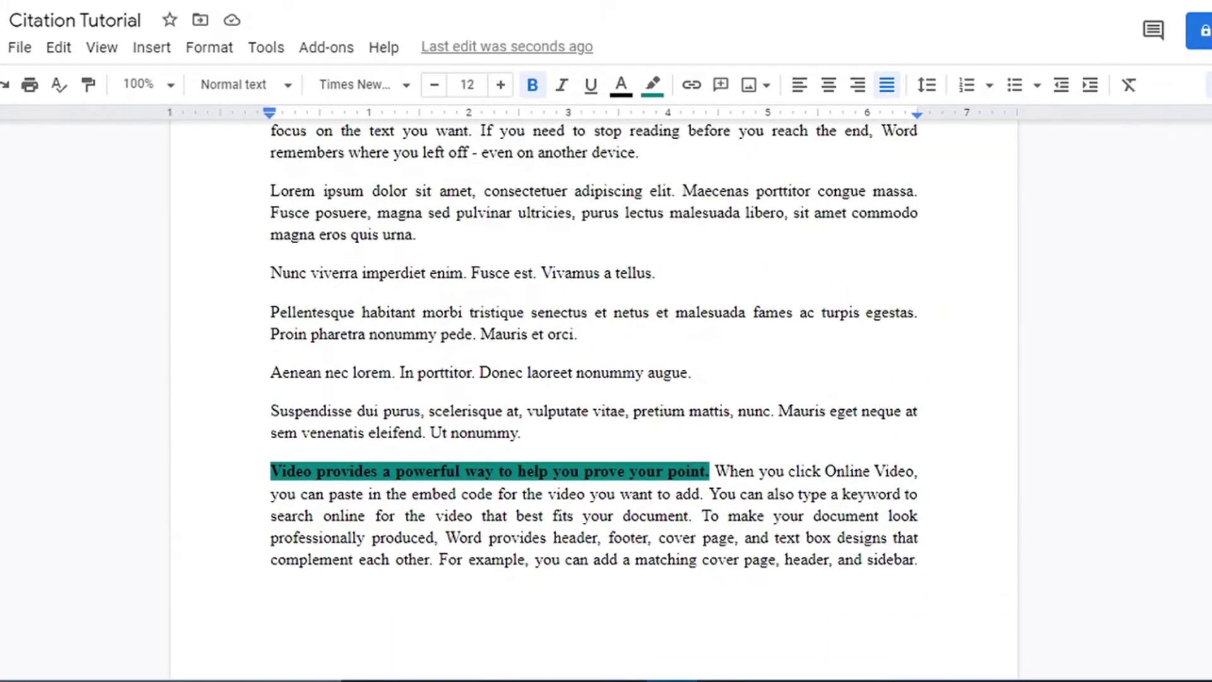
click(264, 48)
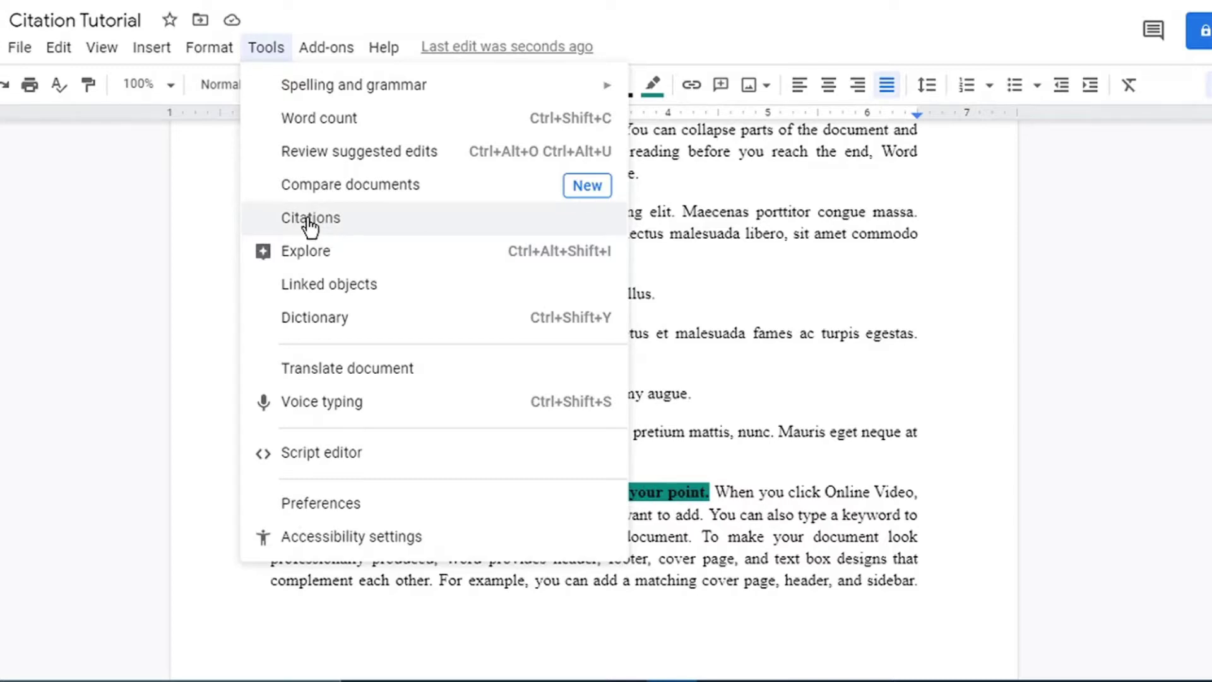
Open the Citations sidebar in APA (7th ed.) style and start a new Book source.
click(309, 221)
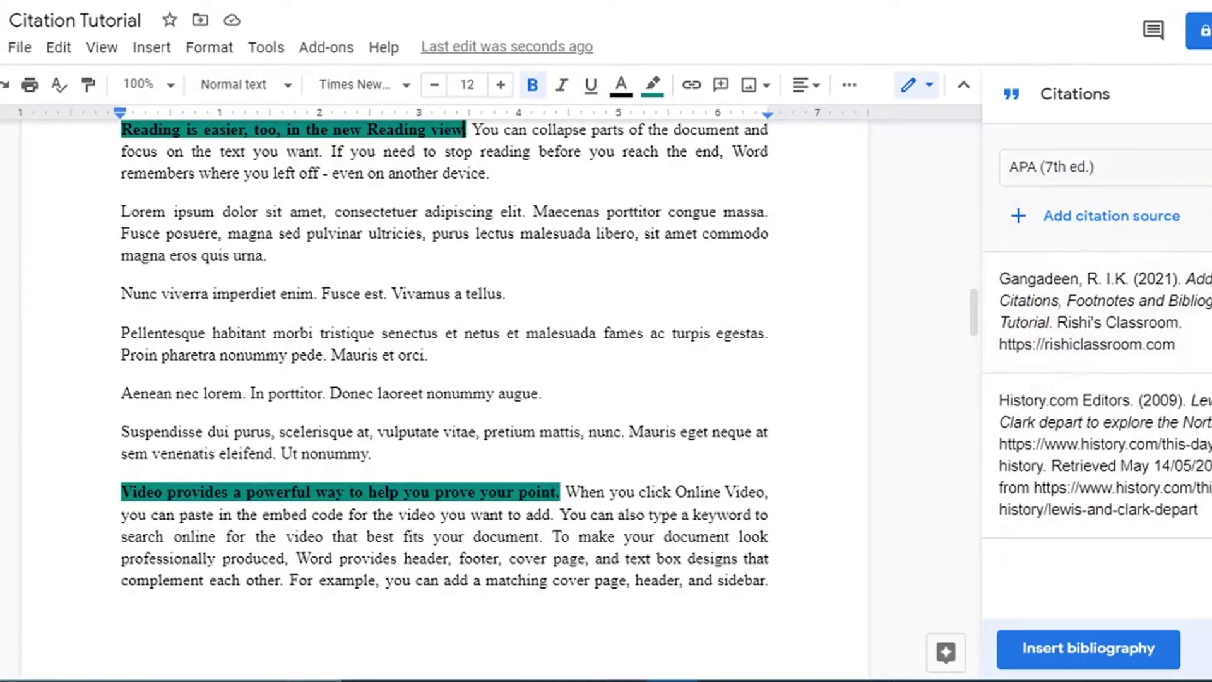
click(1200, 167)
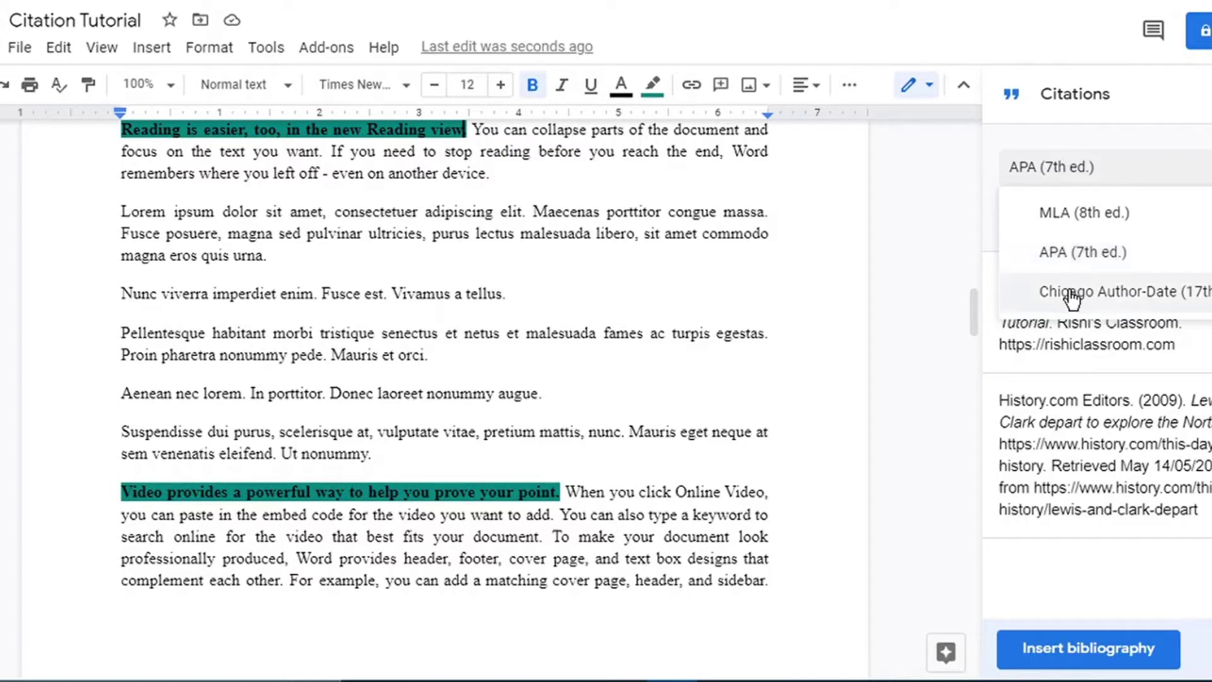
click(1082, 250)
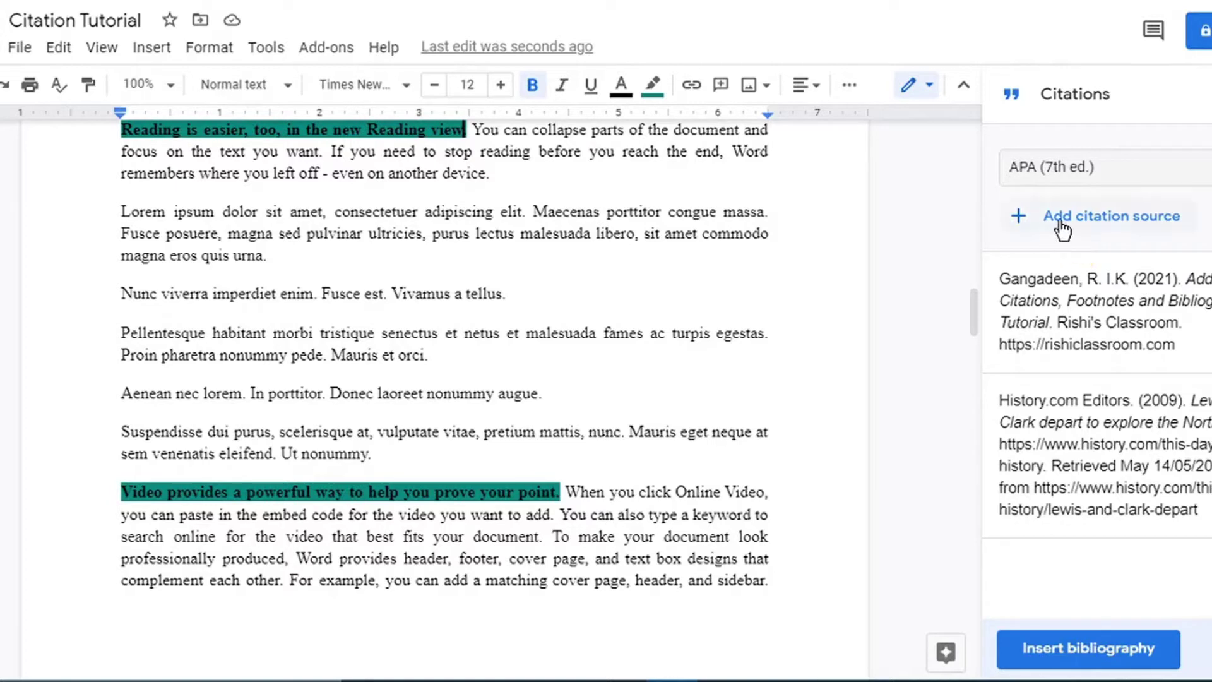
click(1060, 221)
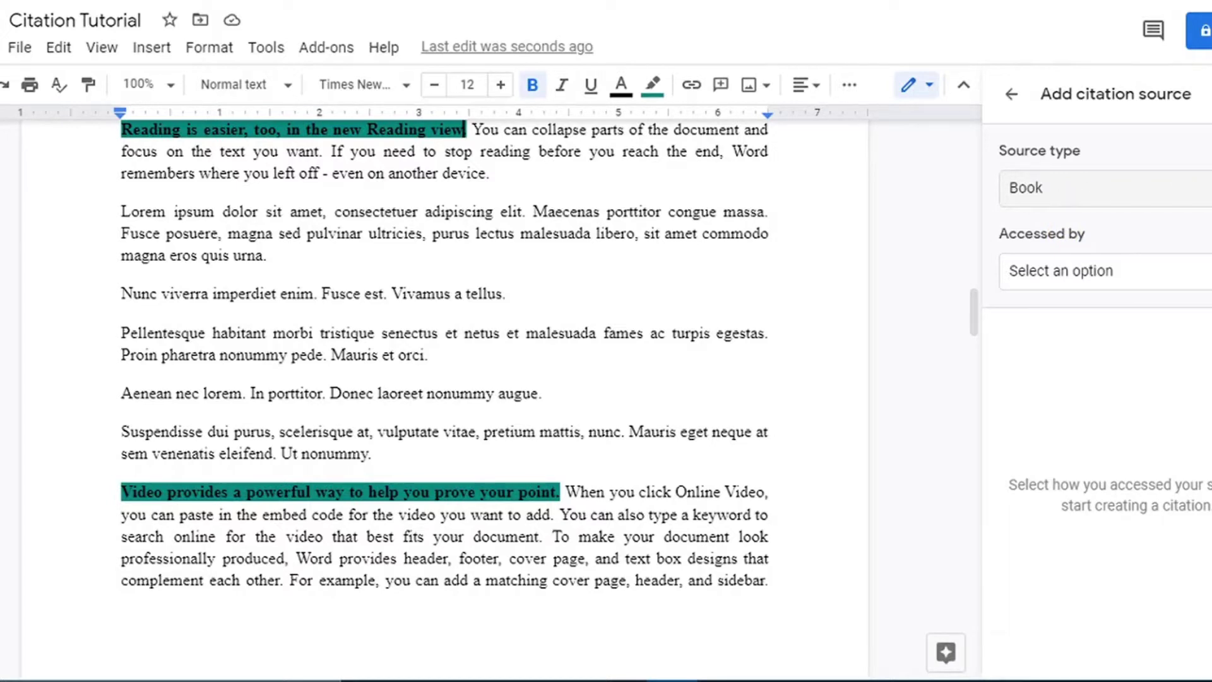
Make the source a TV series accessed by Website, with Executive producer as contributor role.
click(1074, 188)
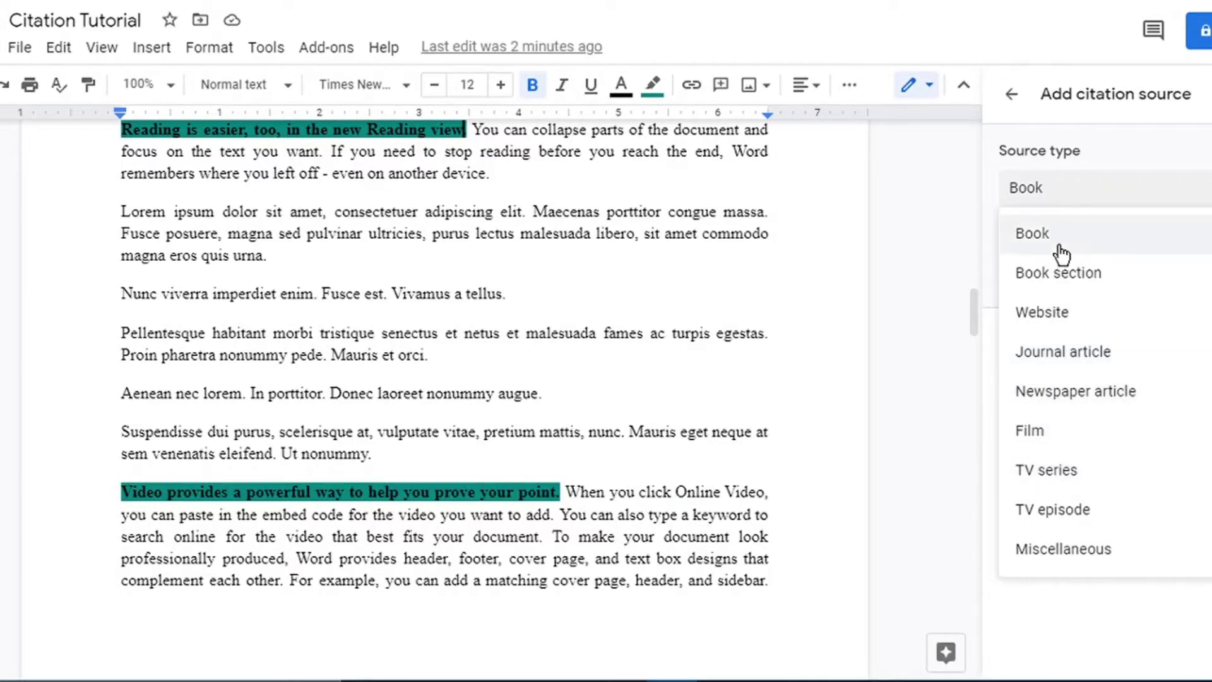
click(1029, 472)
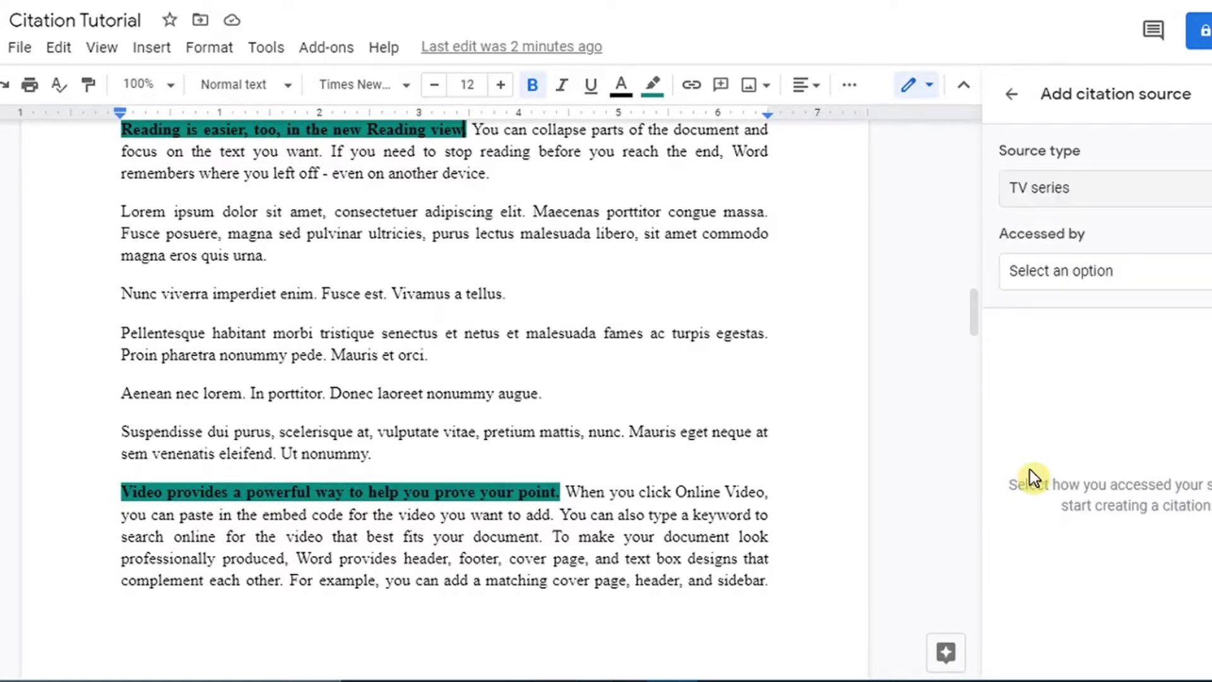
click(1056, 283)
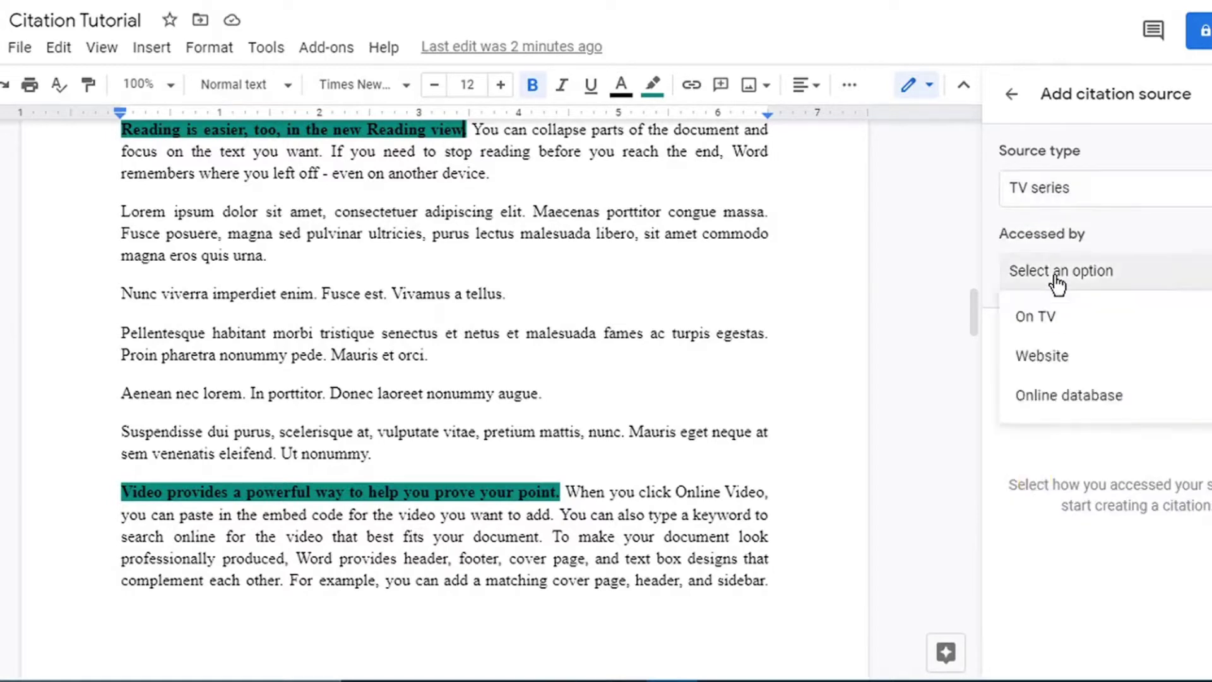
click(1072, 358)
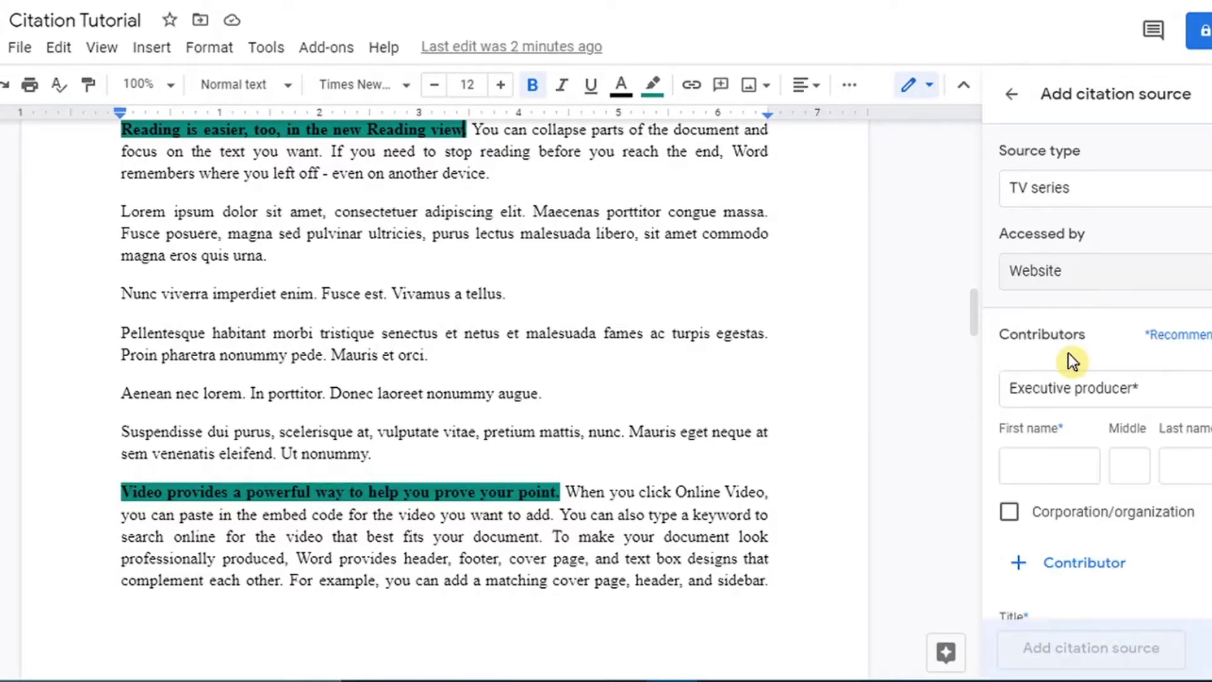
click(1173, 391)
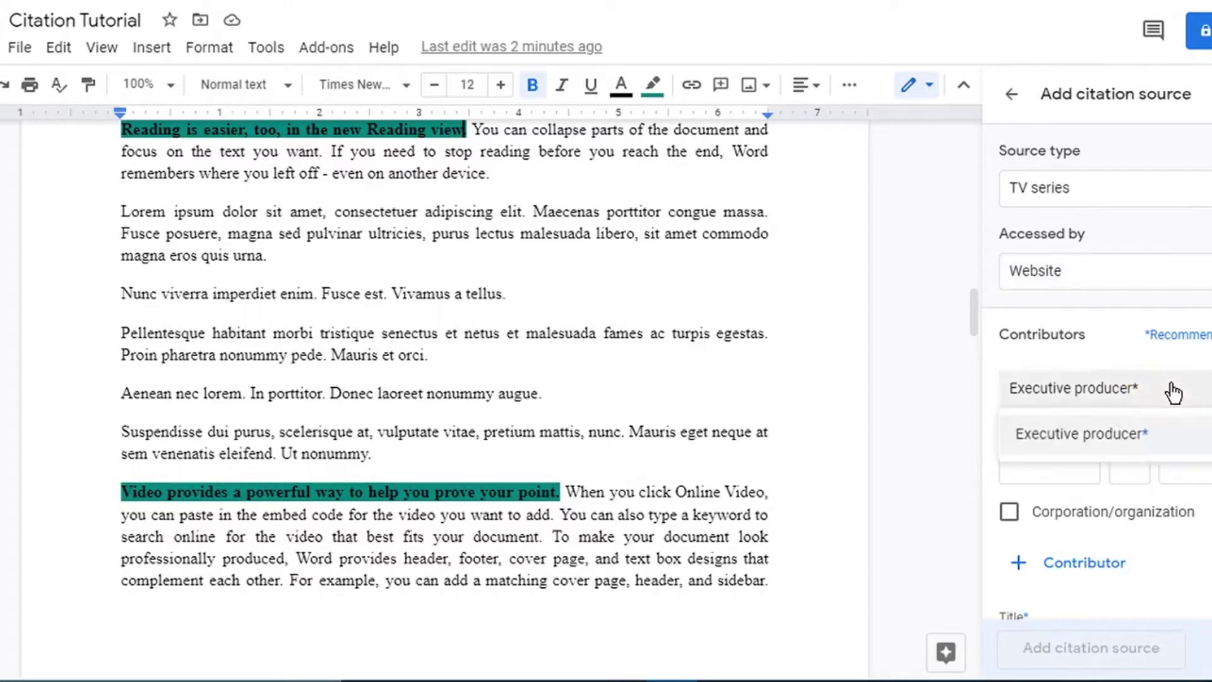
click(1173, 392)
Enter the contributor's first and last name, then mark it as organization 'Miramac'.
click(1053, 471)
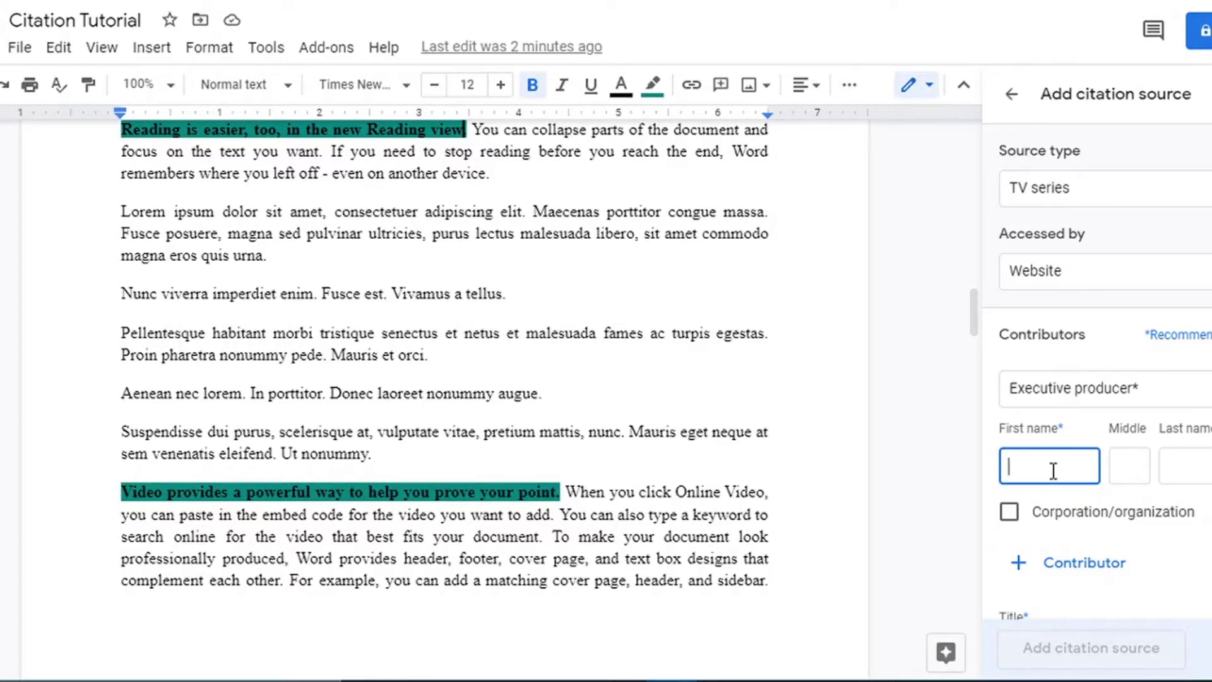
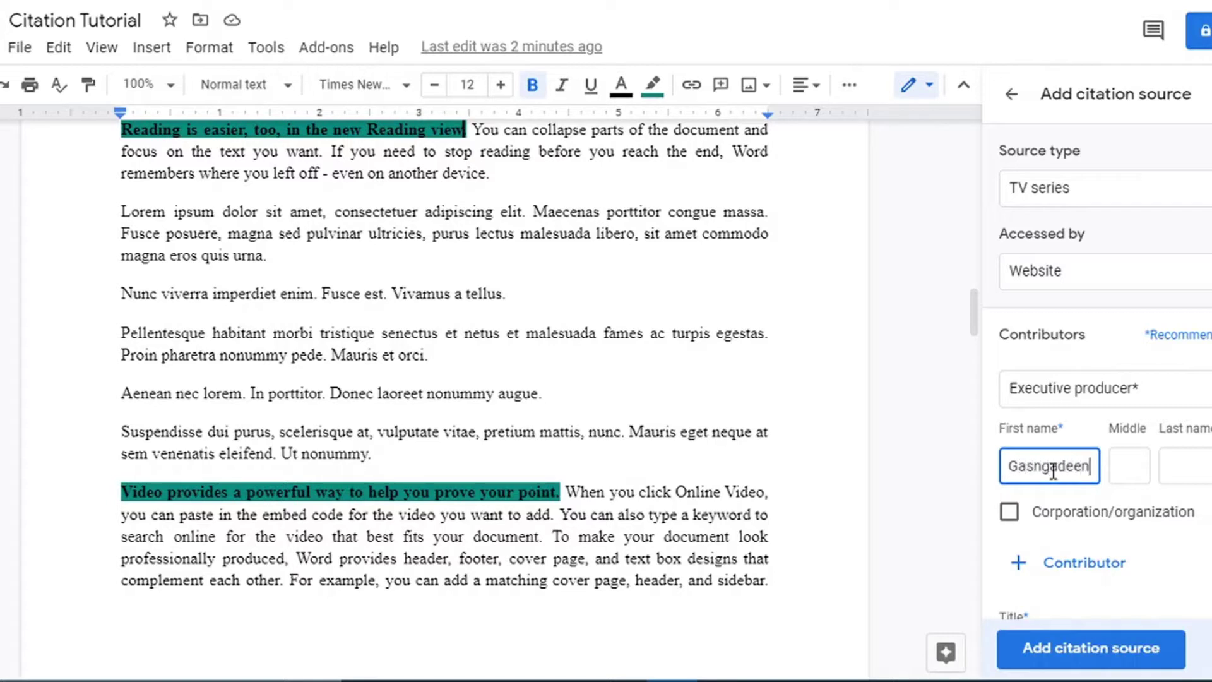
key(Tab)
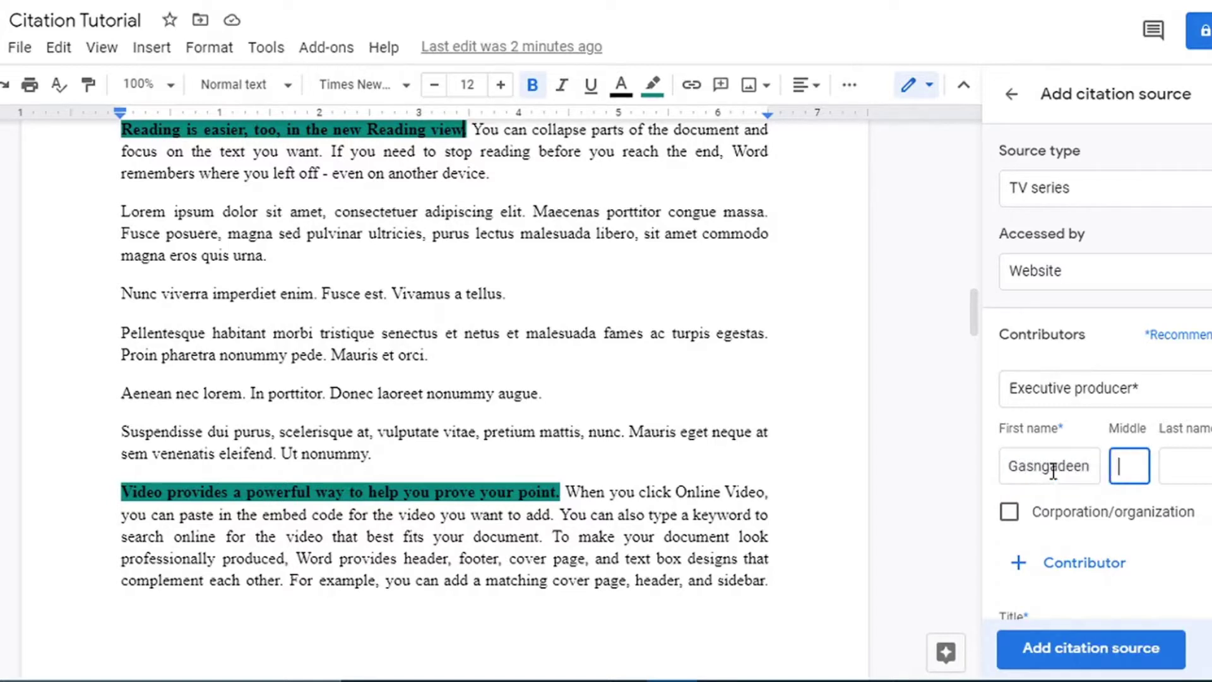
key(Tab)
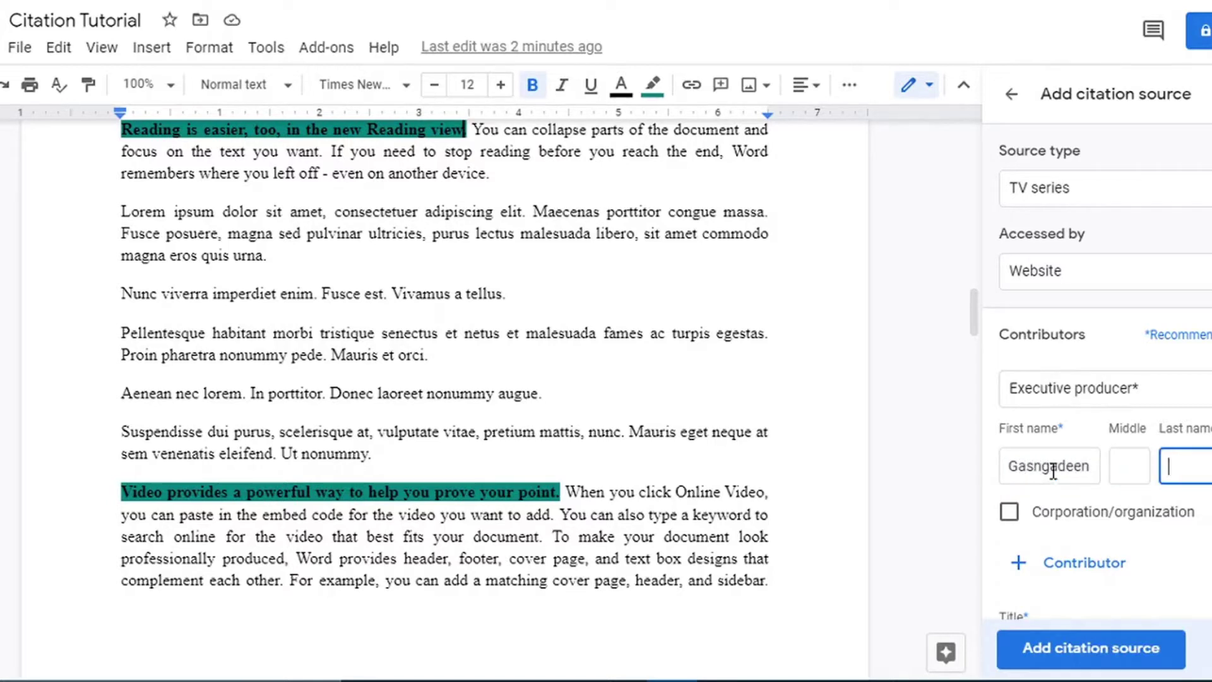
click(1010, 512)
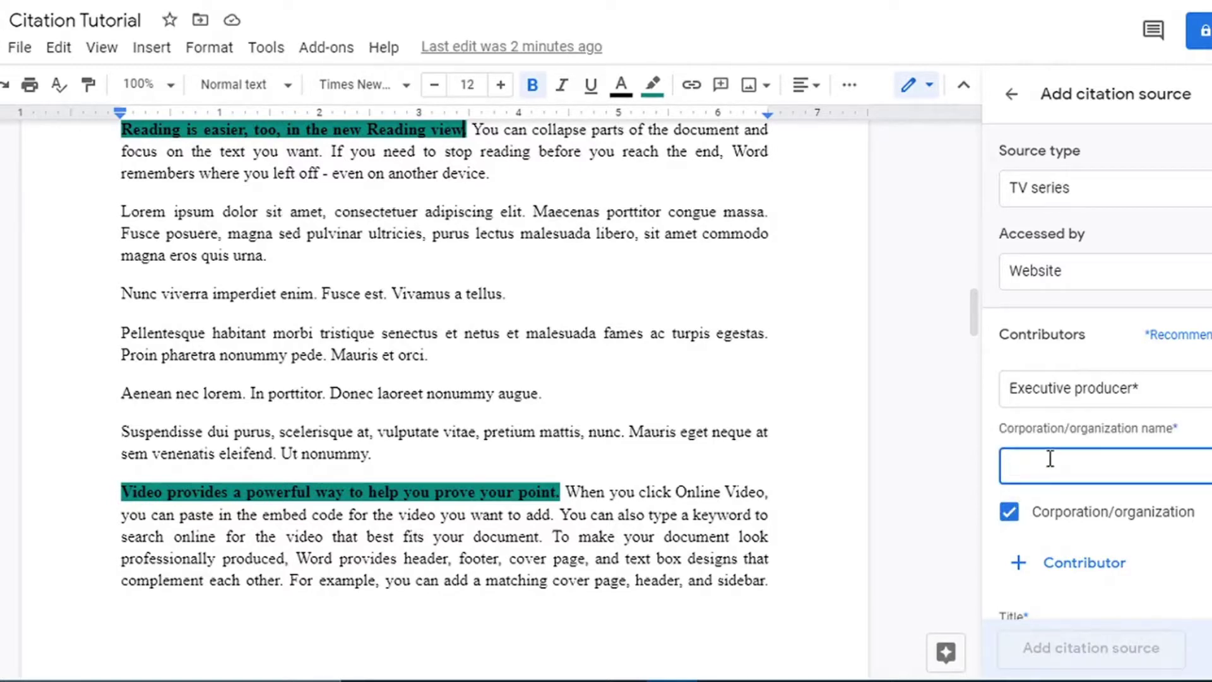
text(Miramac)
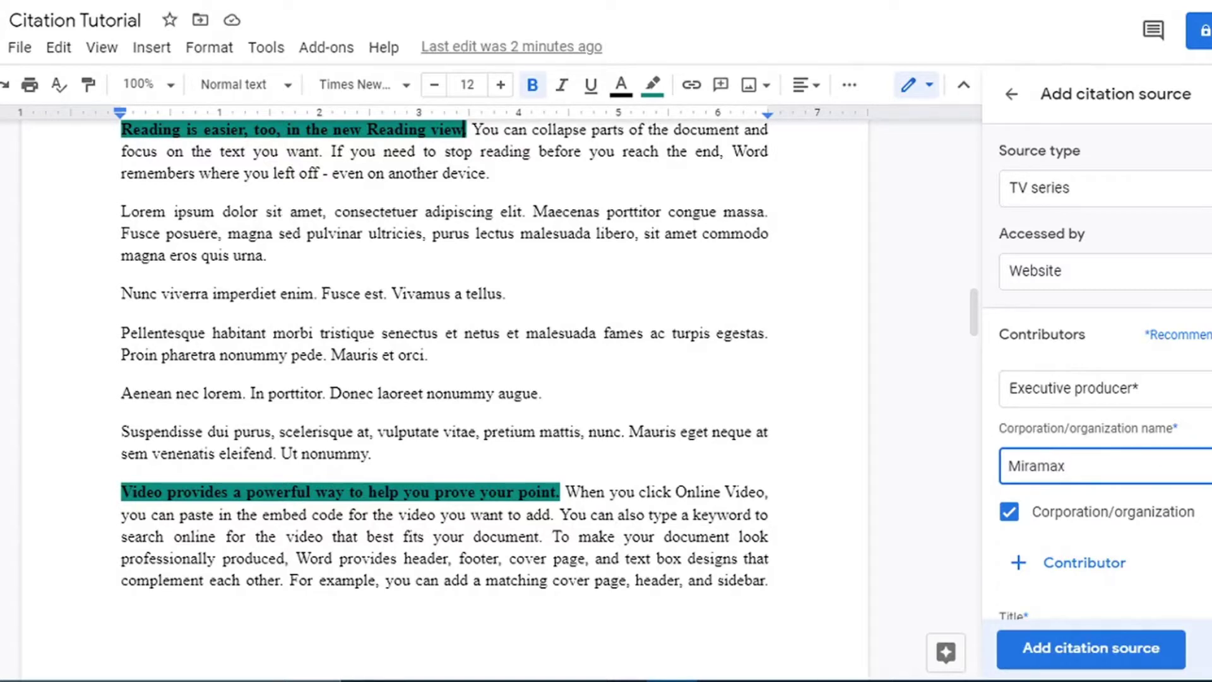
Fill in title 'Title of film here', production company Miramax and published year 2021.
scroll(1105, 465, down, 3)
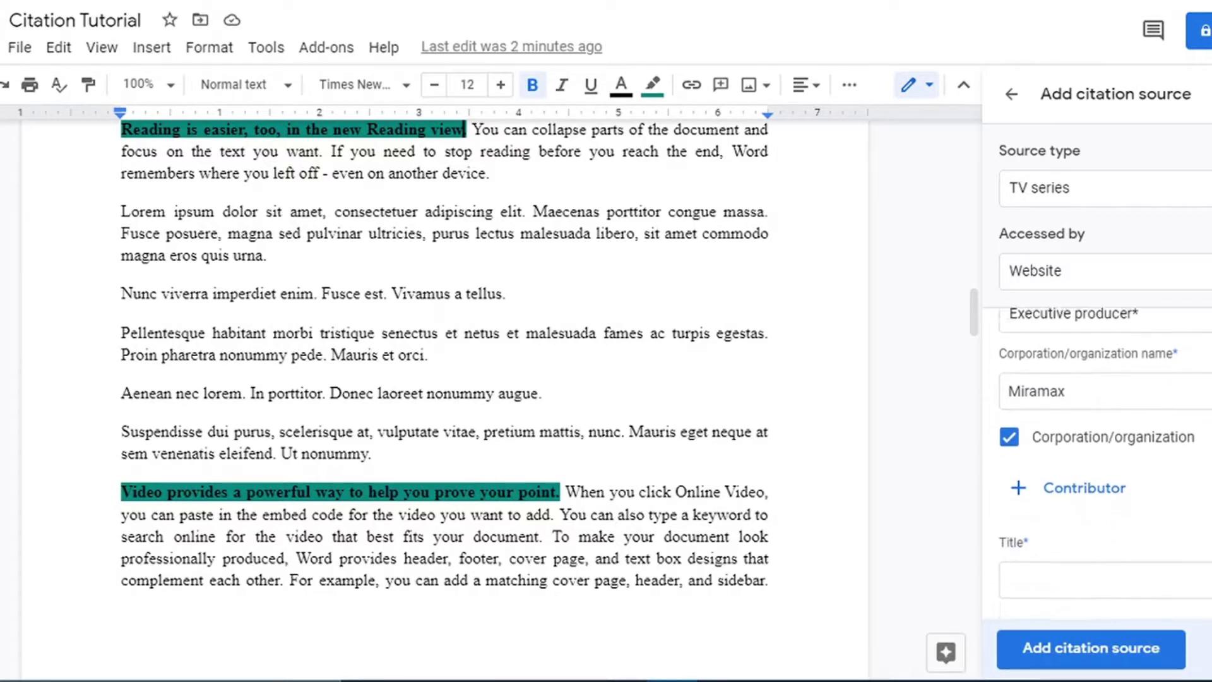
scroll(1155, 391, down, 2)
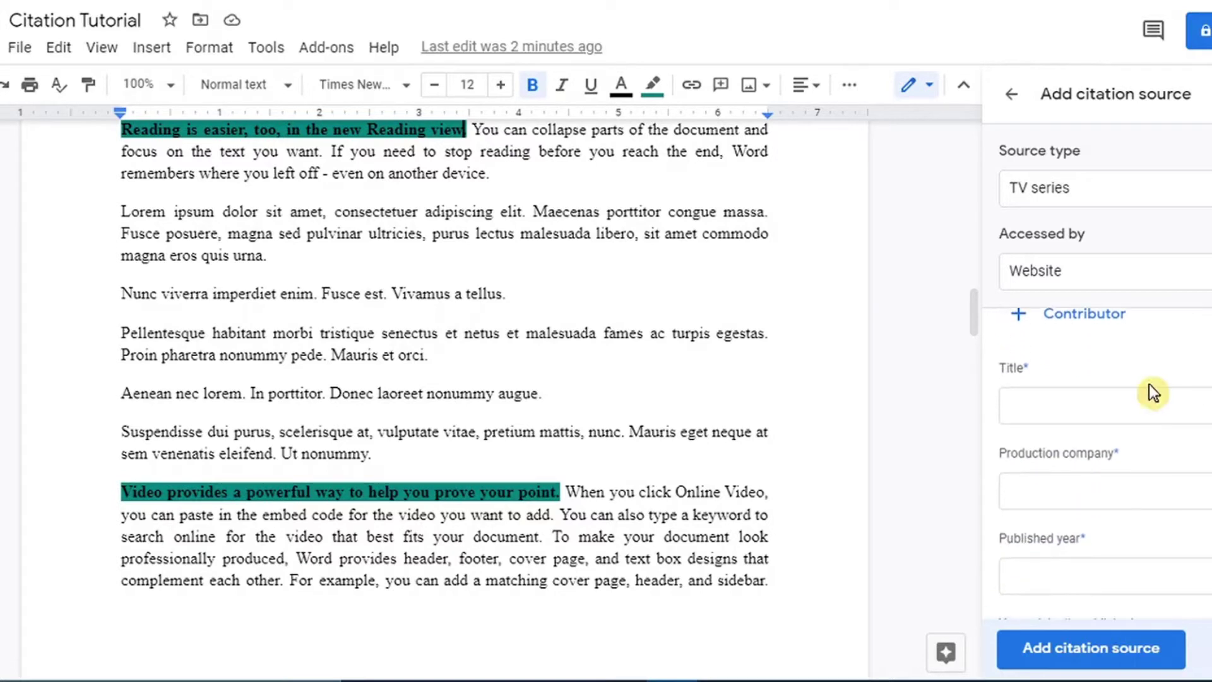
click(1108, 412)
text(Tilt)
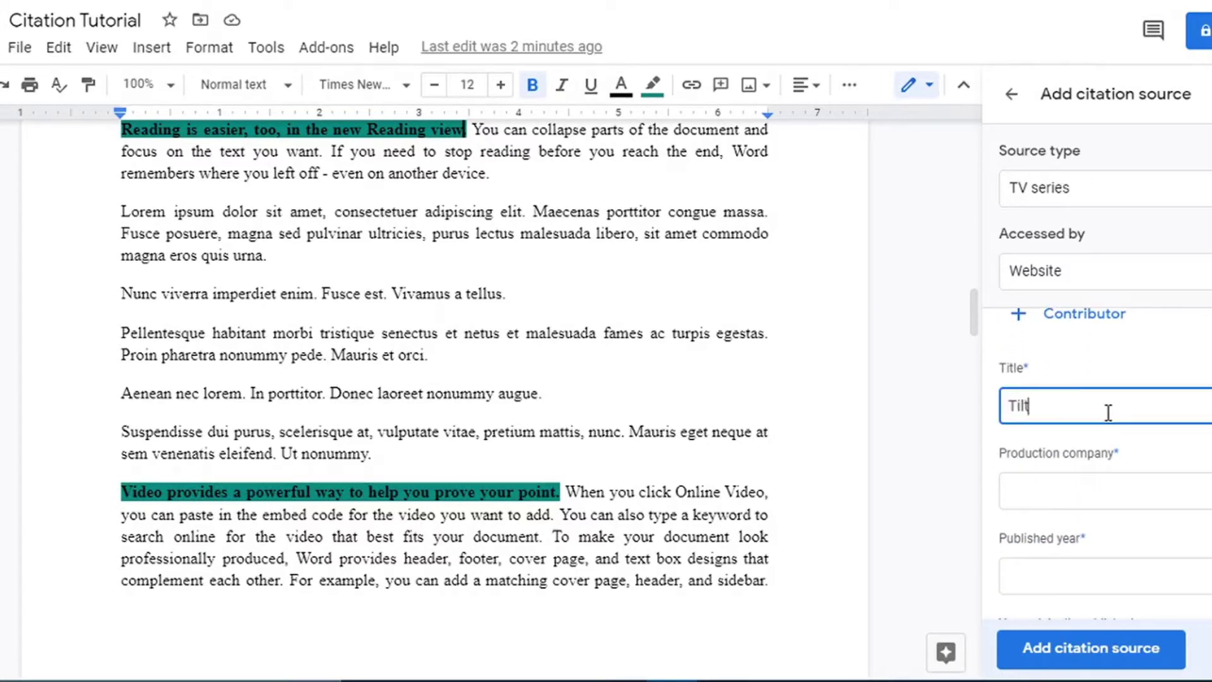
text(e of fo)
key(BackSpace)
key(BackSpace)
key(BackSpace)
key(BackSpace)
key(BackSpace)
key(BackSpace)
key(BackSpace)
key(BackSpace)
key(BackSpace)
text(tle of film here)
click(1109, 497)
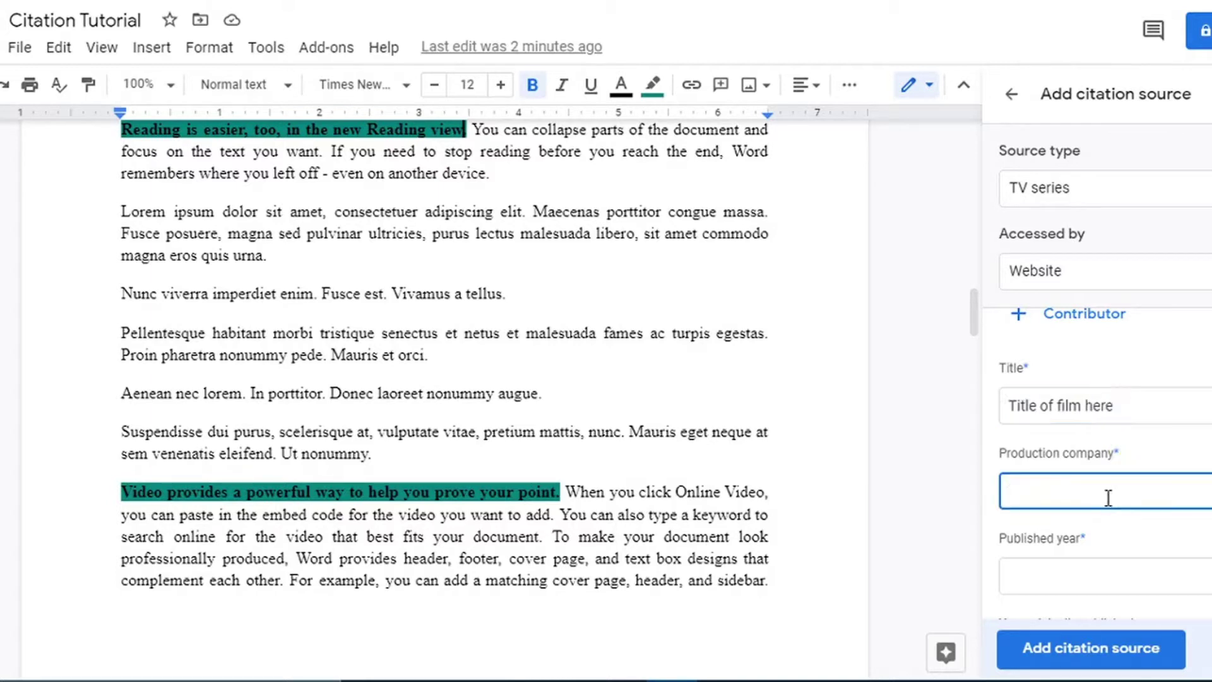
text(Miramax)
click(1127, 578)
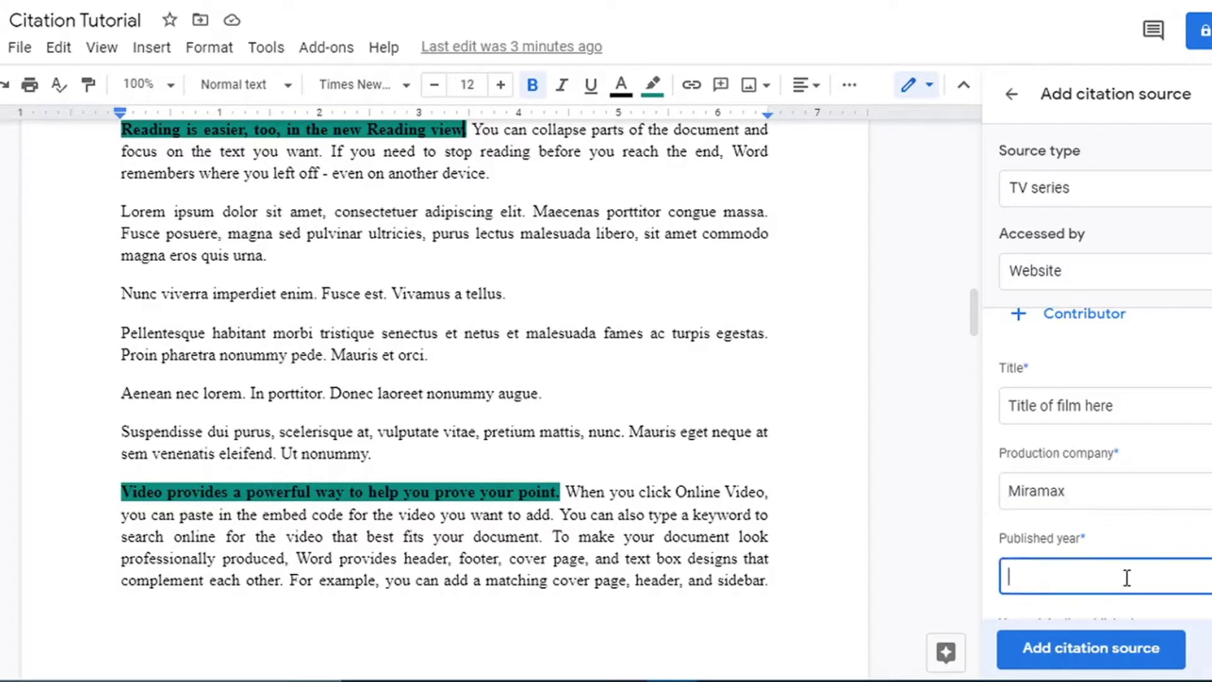
text(2021)
Enter the source URL 'netflic.com'.
scroll(1105, 461, down, 5)
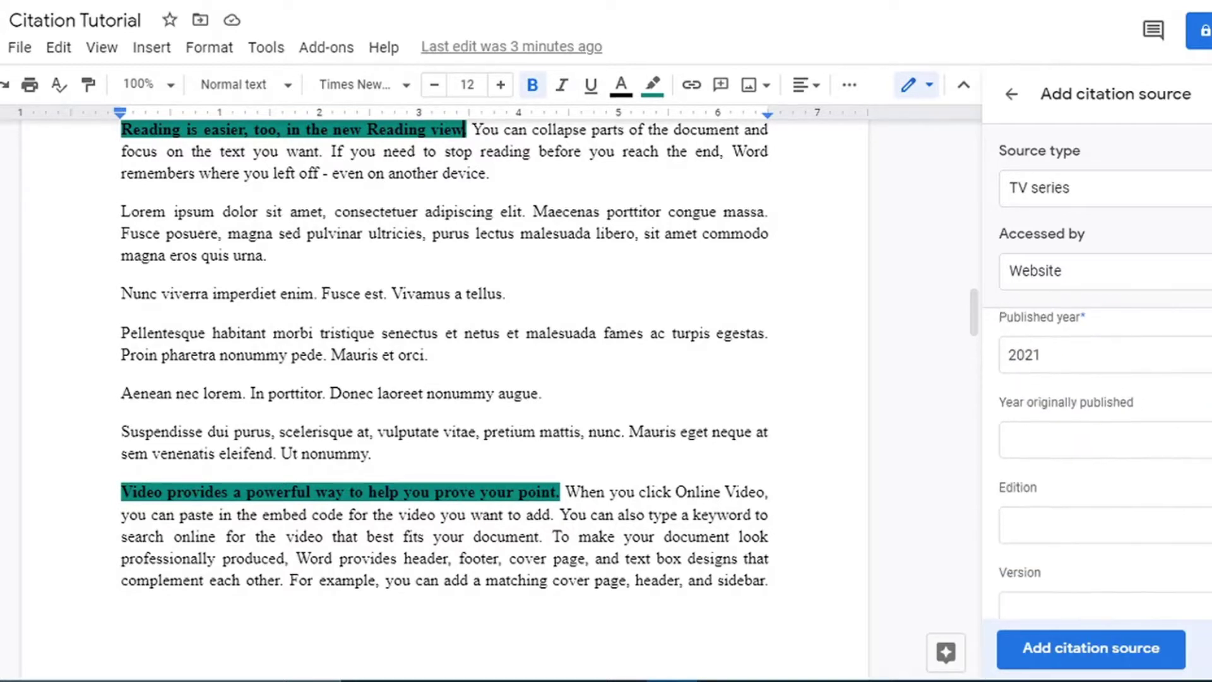
scroll(1105, 461, down, 1)
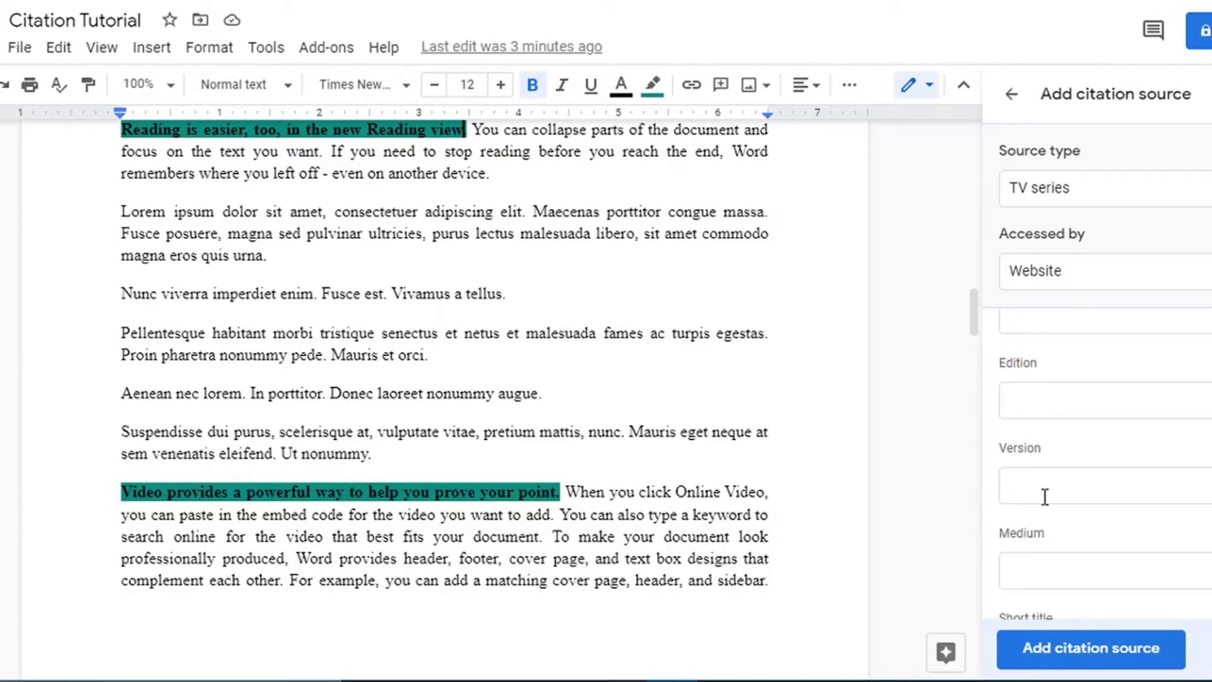
scroll(1105, 461, down, 3)
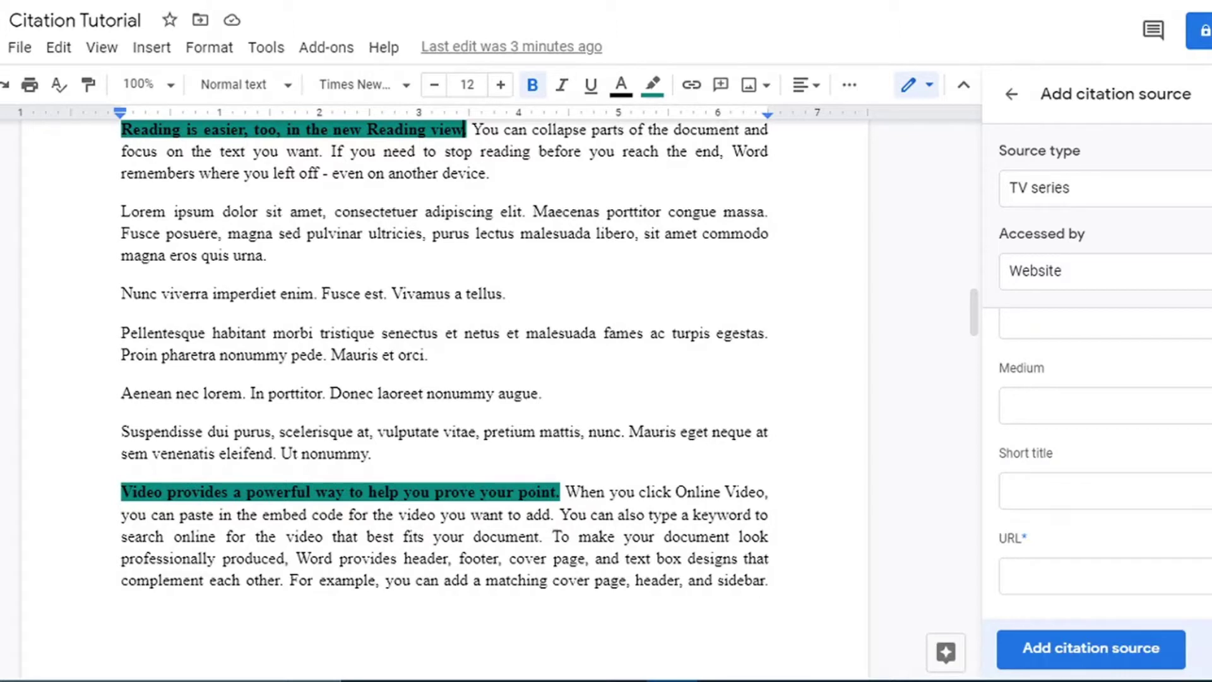
click(1109, 579)
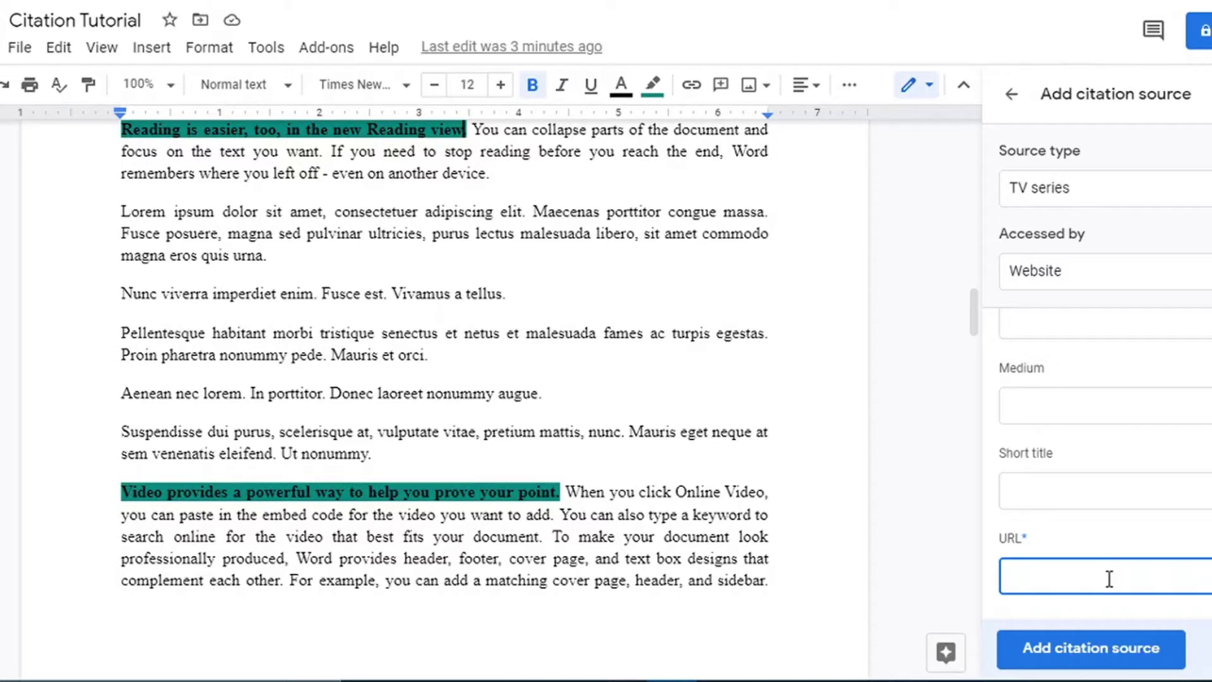
text(netflic.com)
Save the TV series source and cite it after the Reading view sentence with page 290.
click(1156, 654)
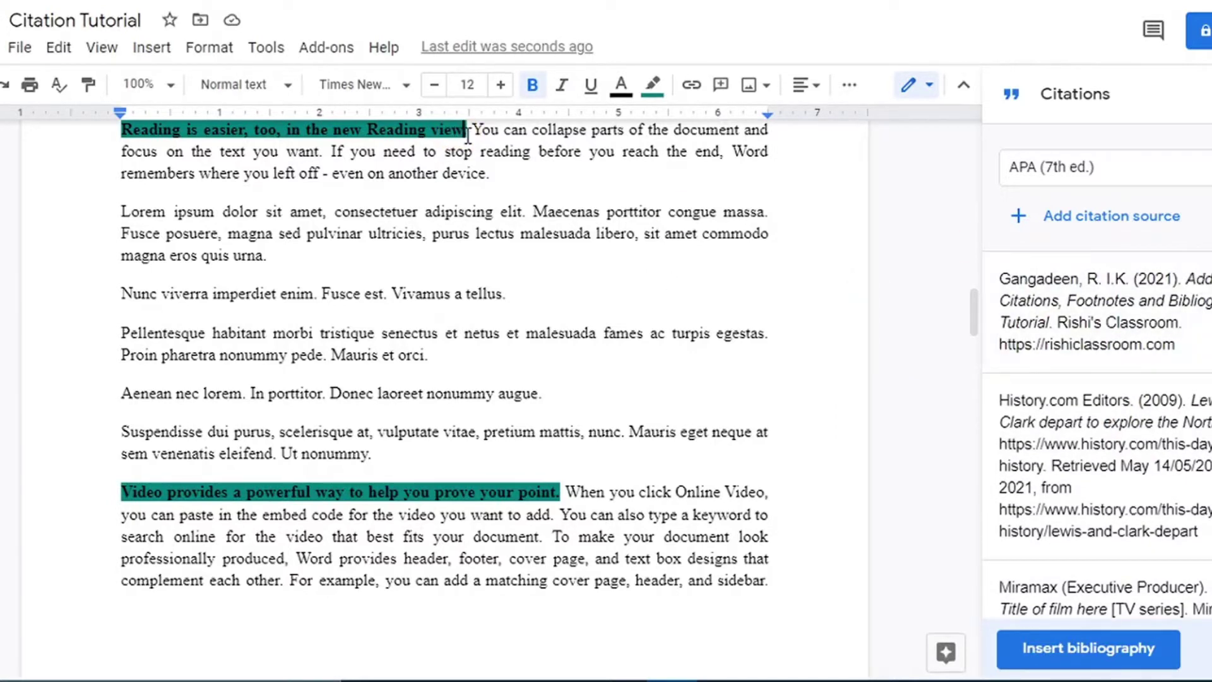
scroll(467, 136, up, 1)
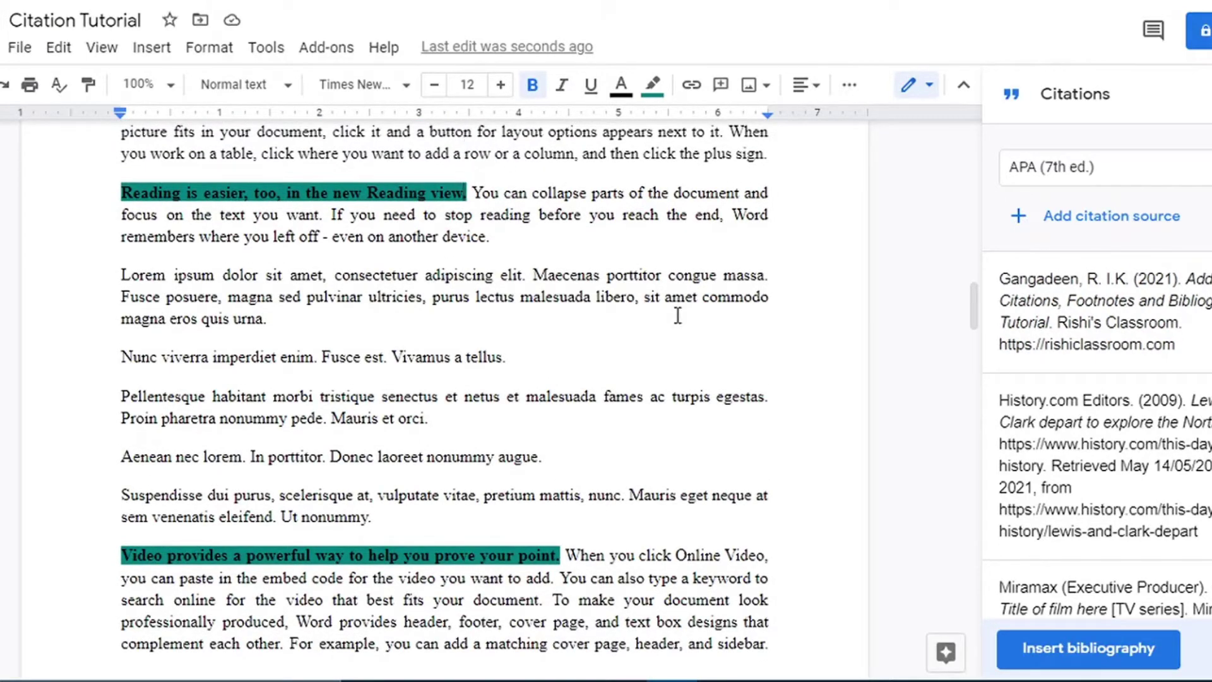
mouse_move(1201, 276)
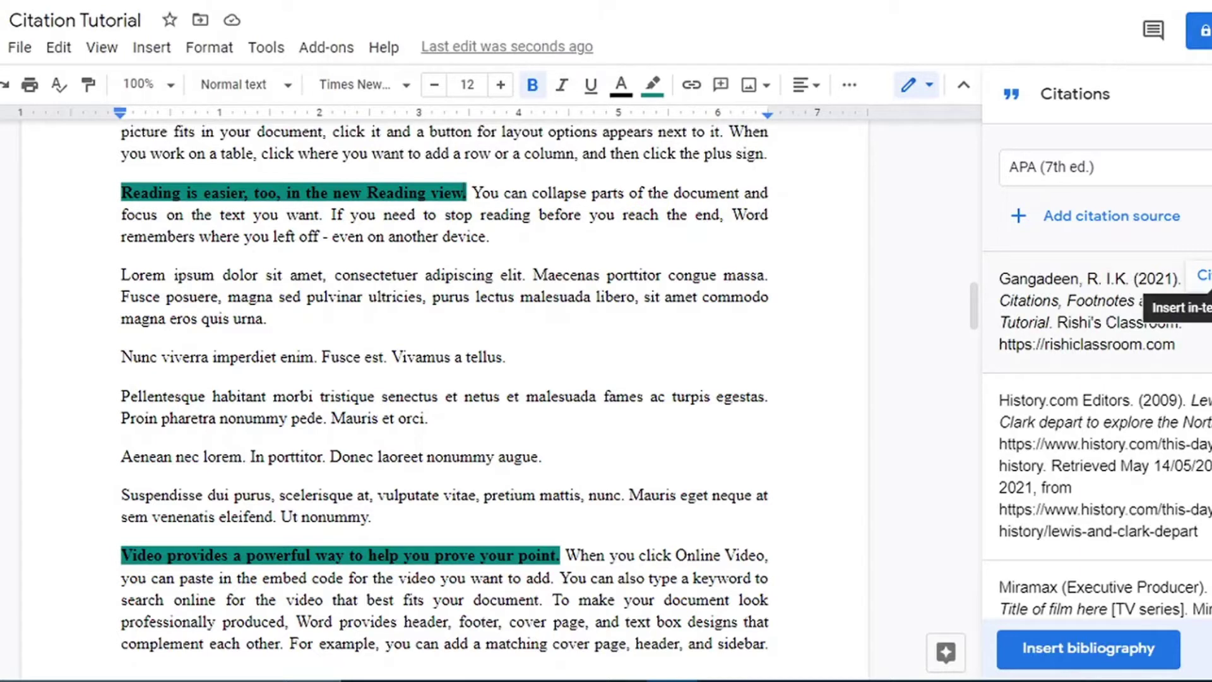
click(1201, 276)
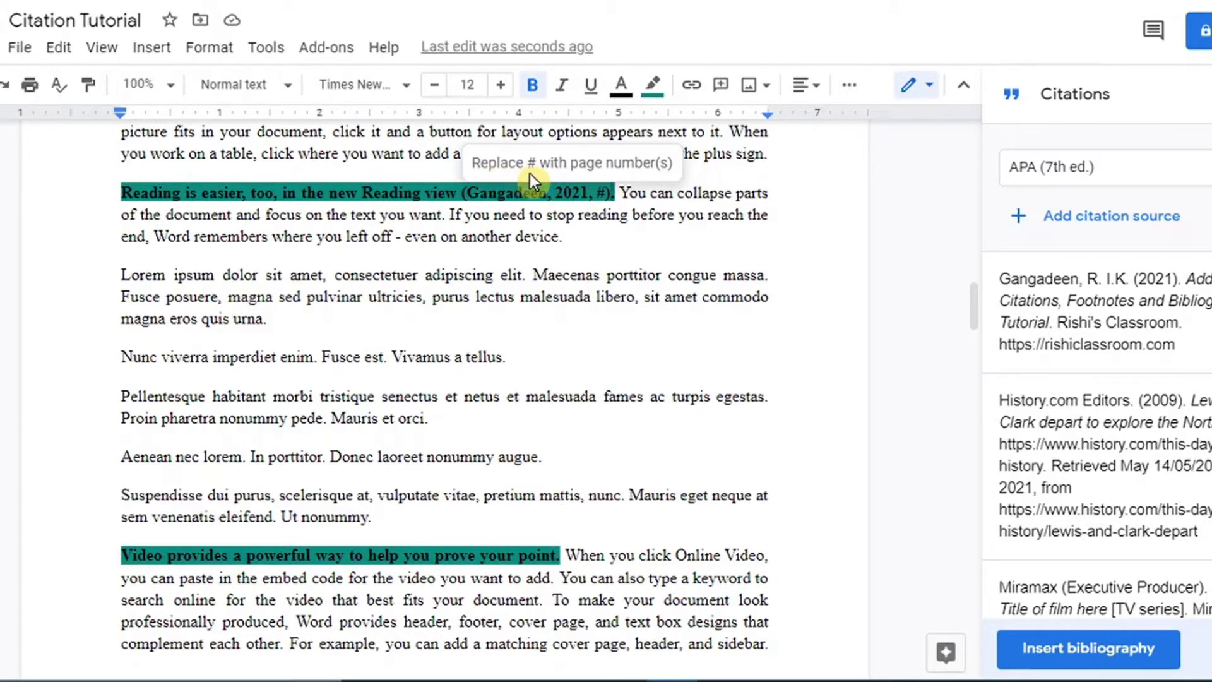
click(606, 192)
key(BackSpace)
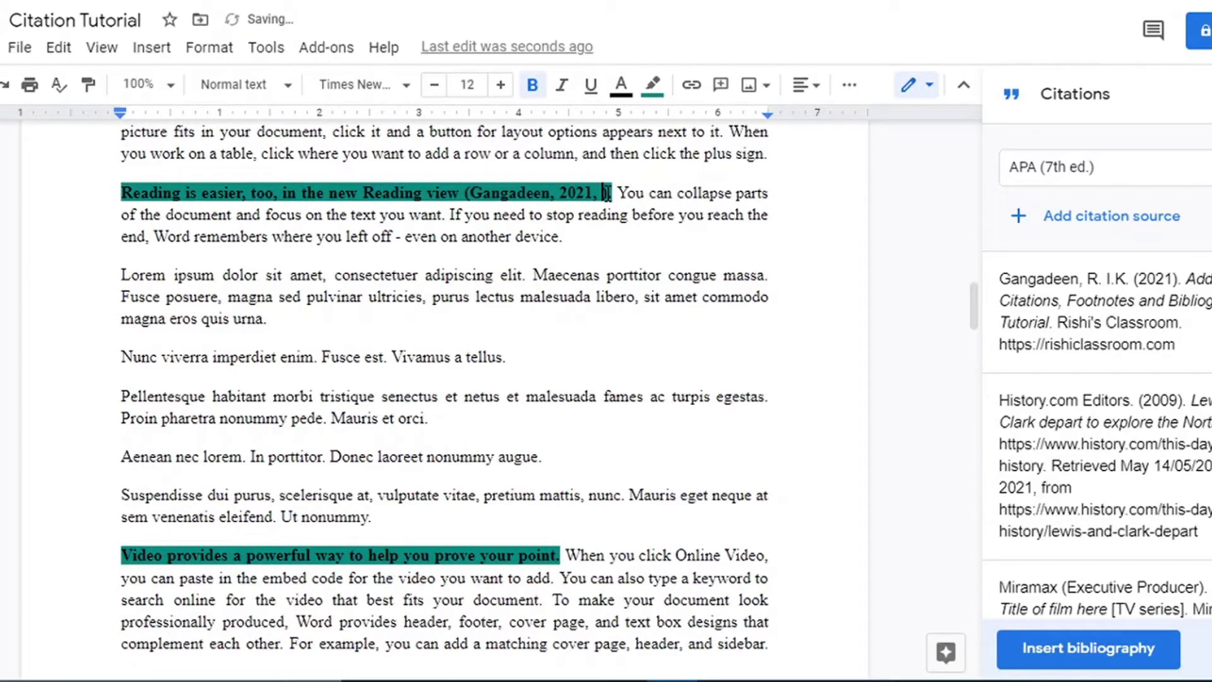
text(290)
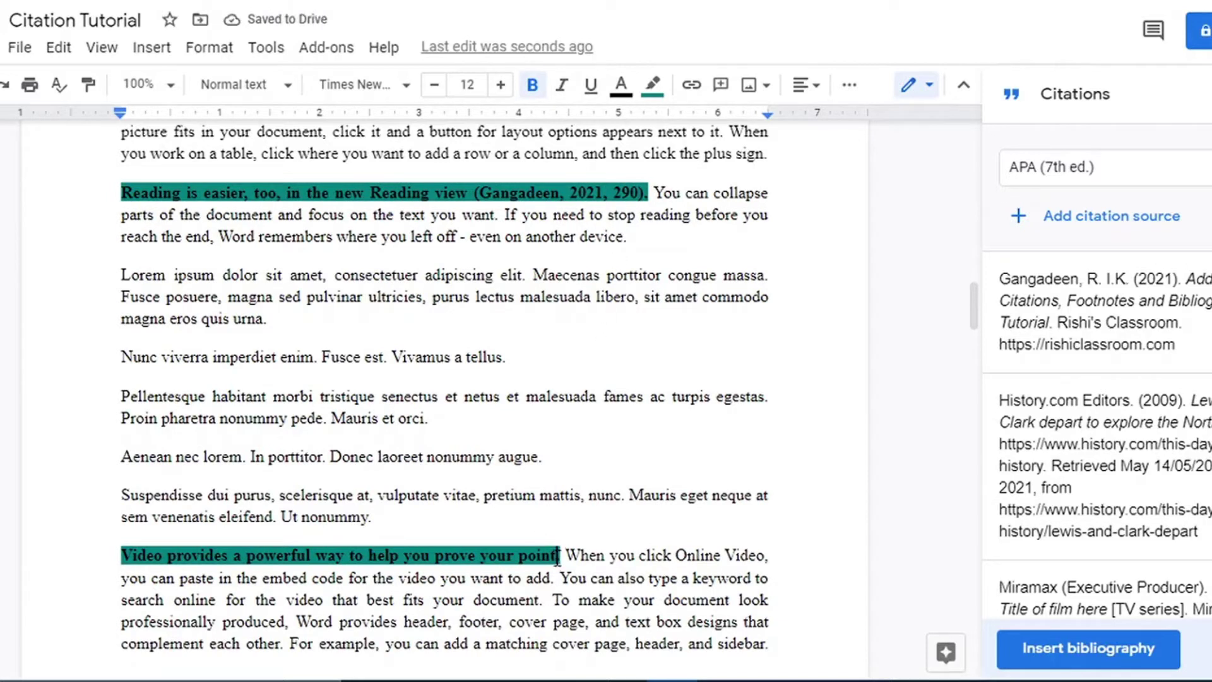
Cite History.com Editors (2009) after the 'prove your point' sentence.
mouse_move(1044, 453)
click(1201, 404)
mouse_move(1066, 278)
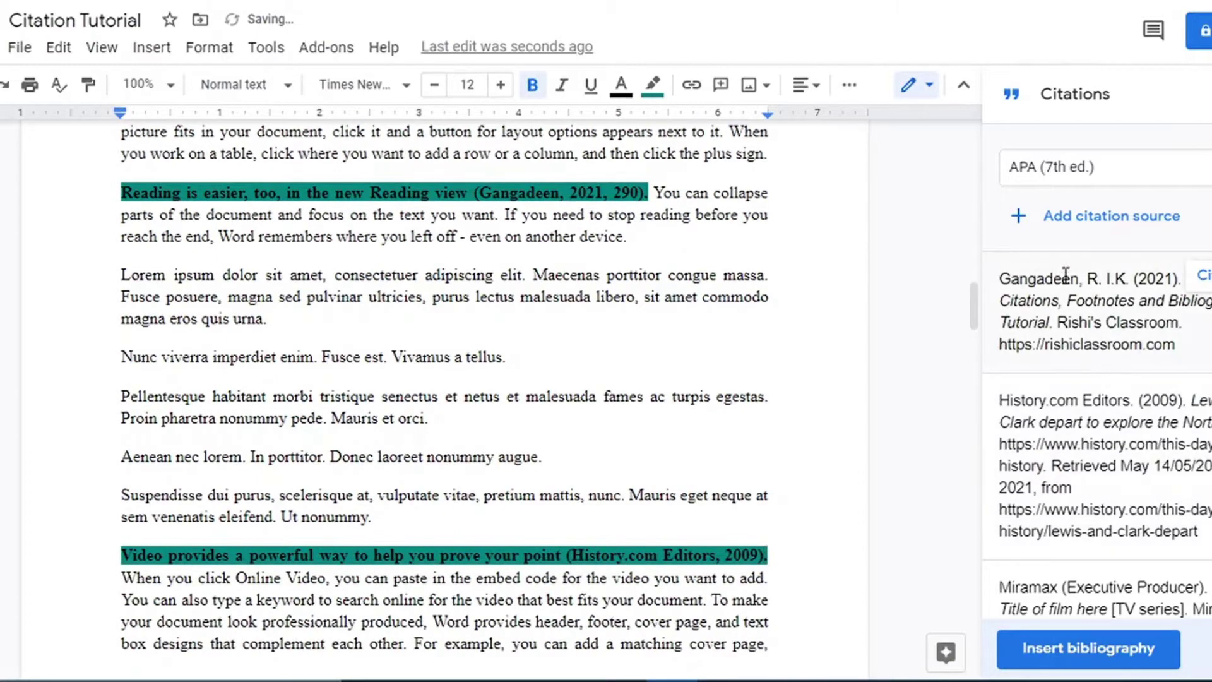
drag(979, 298, 984, 396)
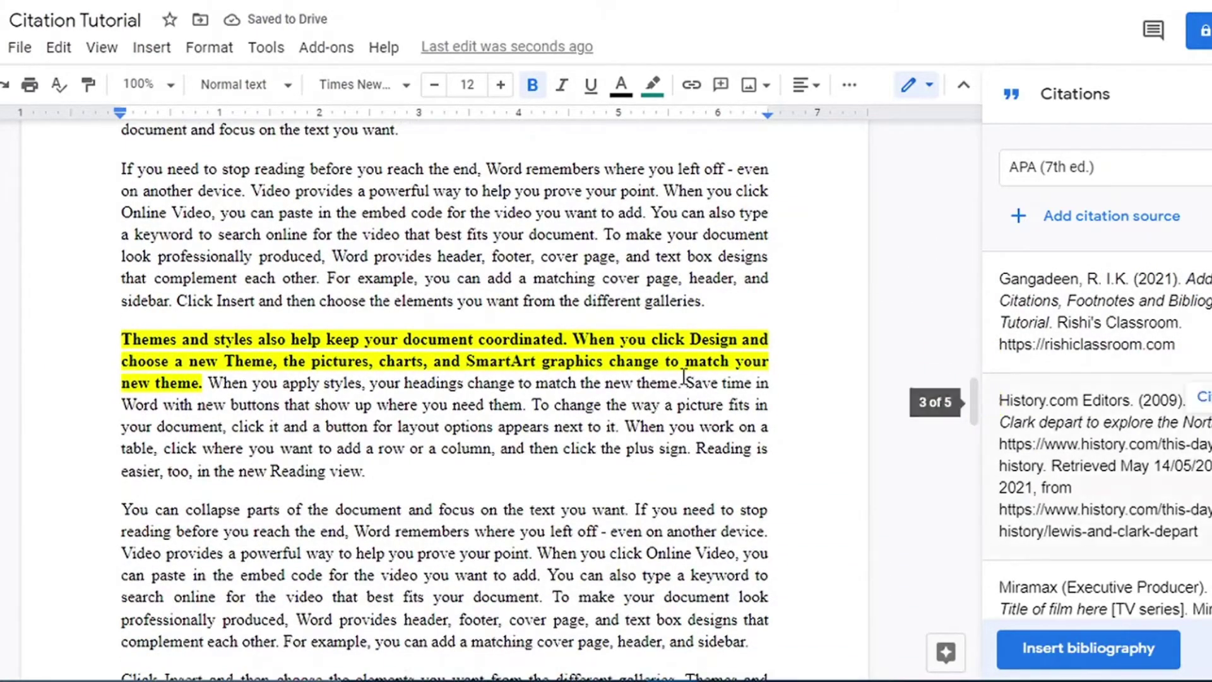
Cite the Miramax TV series source after 'new theme'.
click(201, 386)
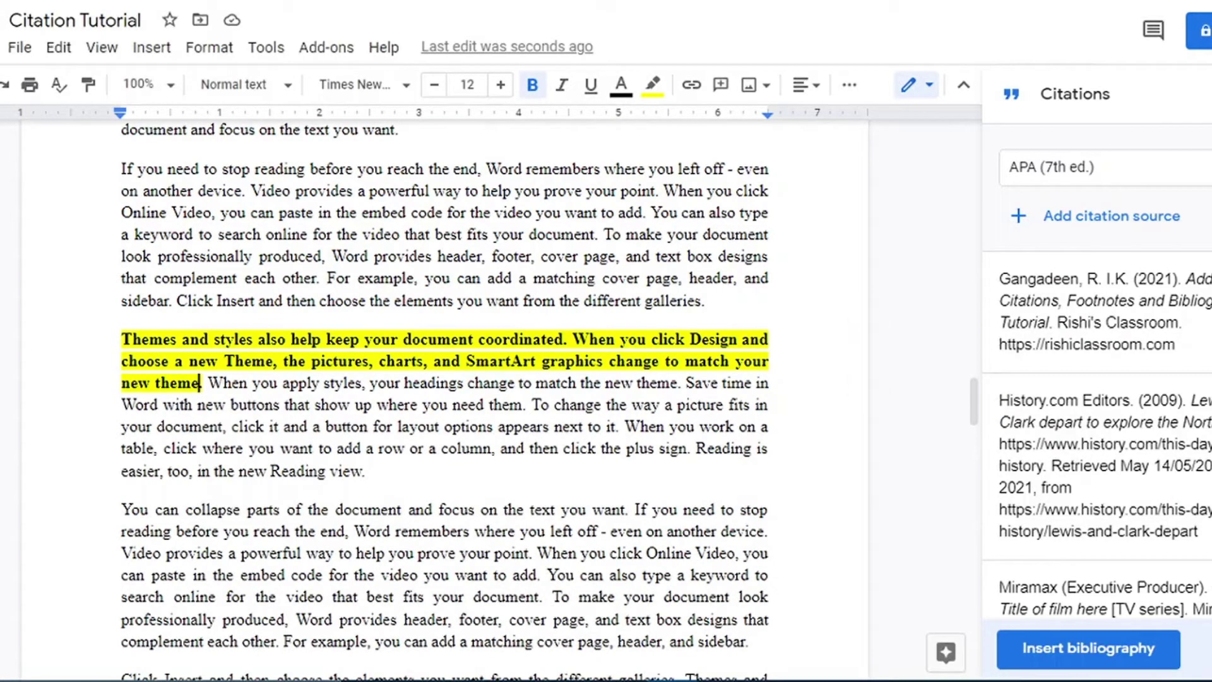
scroll(1105, 442, down, 1)
mouse_move(1189, 578)
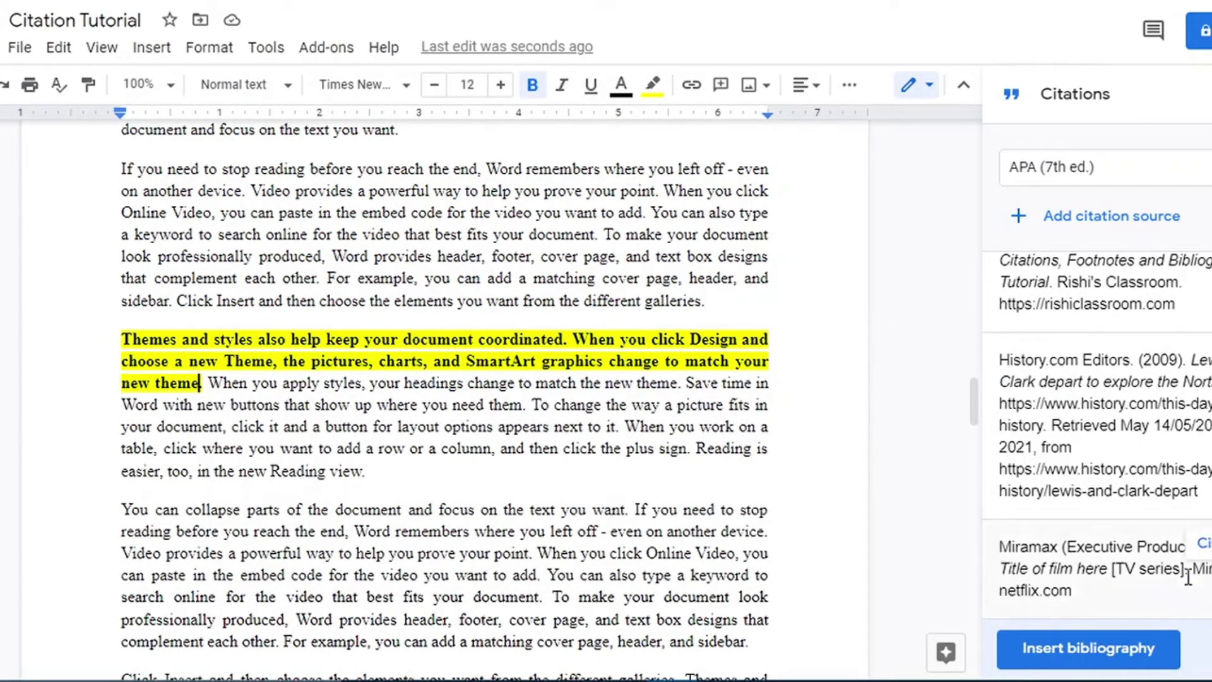
click(1202, 544)
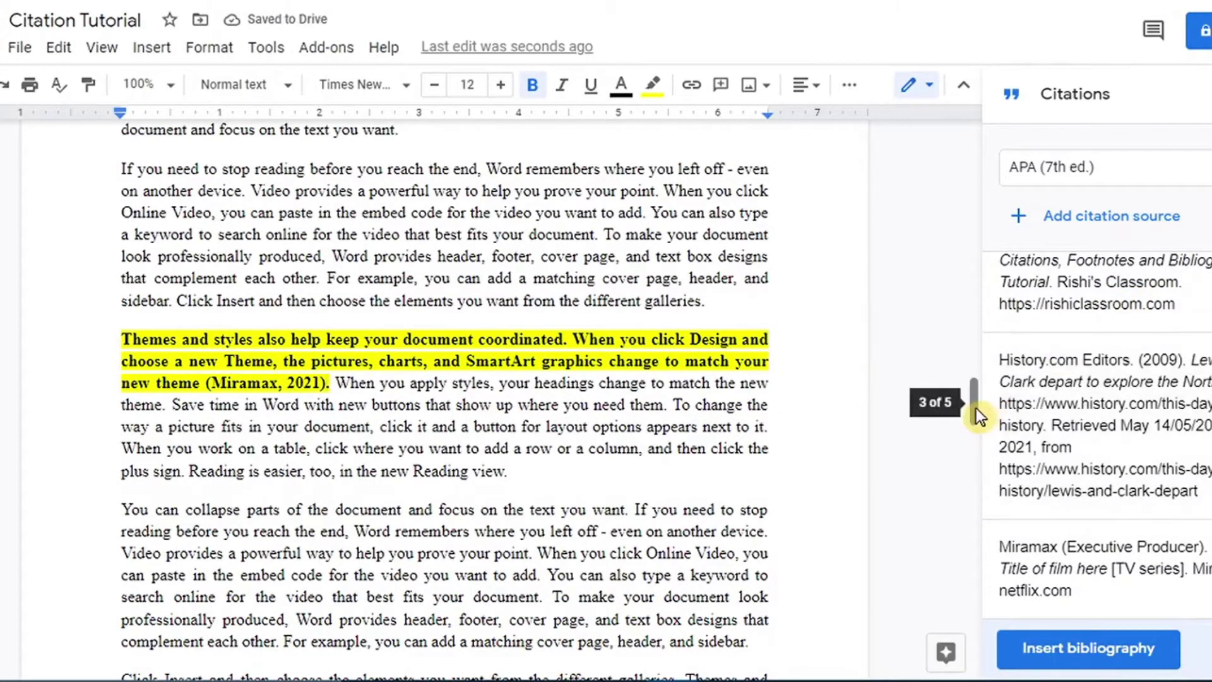
drag(975, 408, 986, 487)
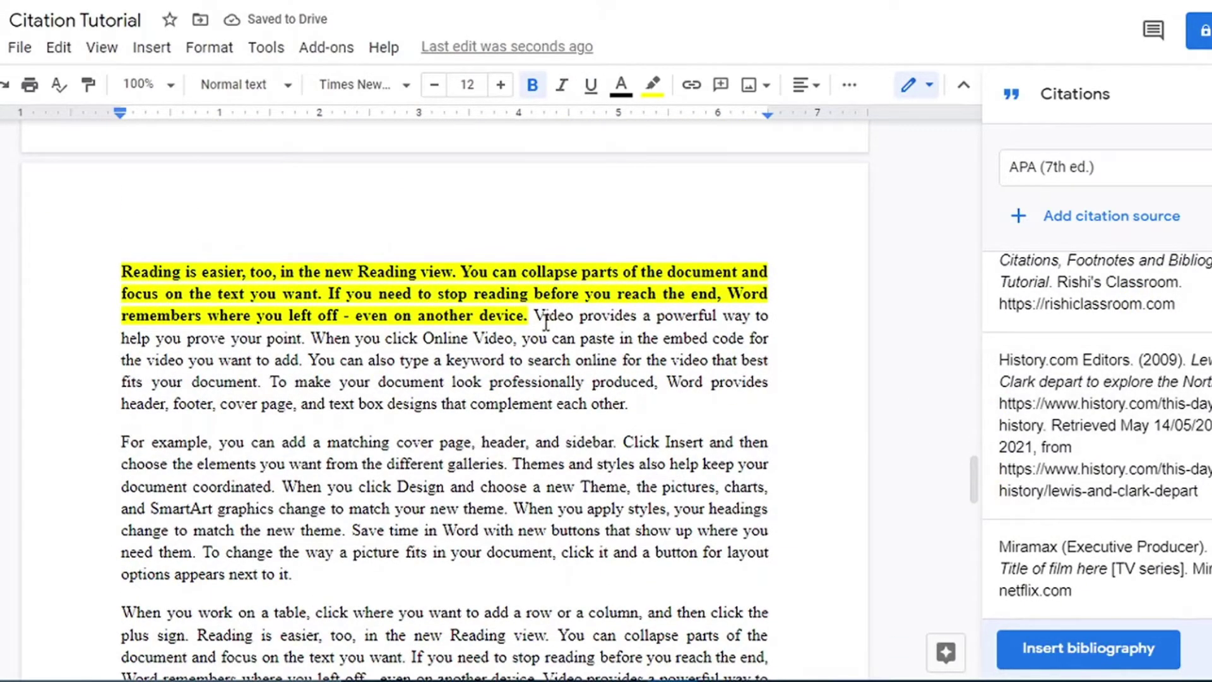
Cite the 2021 TV series source after 'another device' and History.com Editors (2009) after 'theme'.
click(524, 316)
mouse_move(1135, 359)
scroll(1135, 359, up, 1)
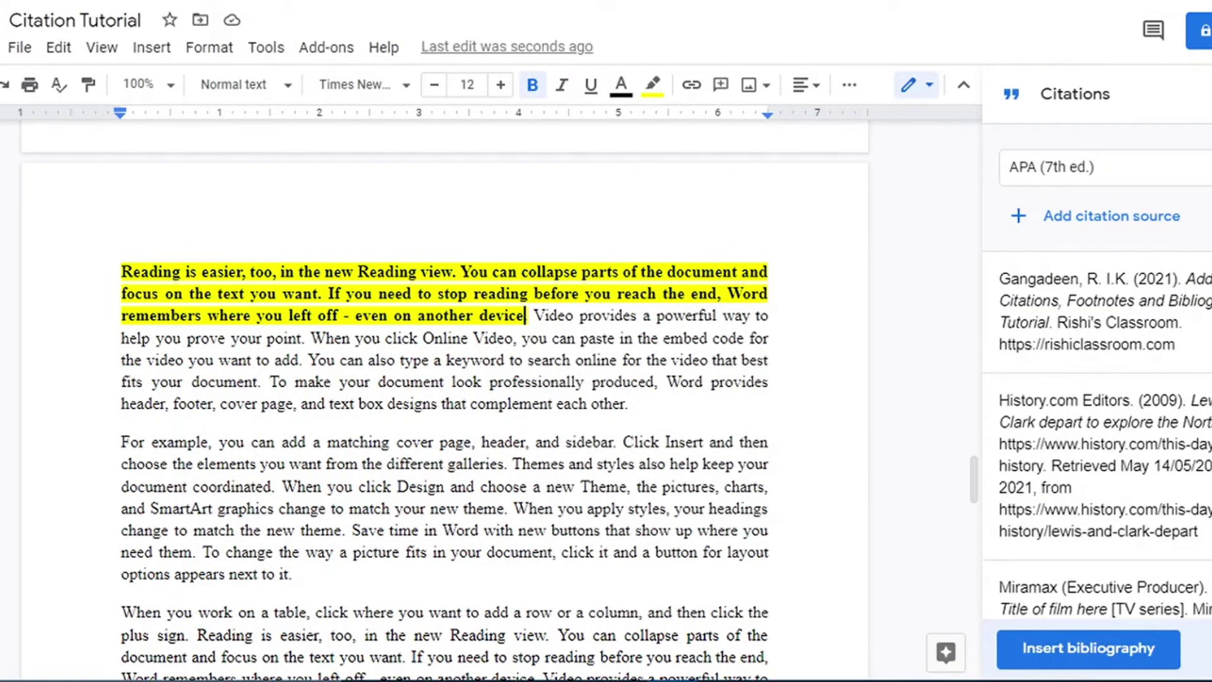
click(1203, 276)
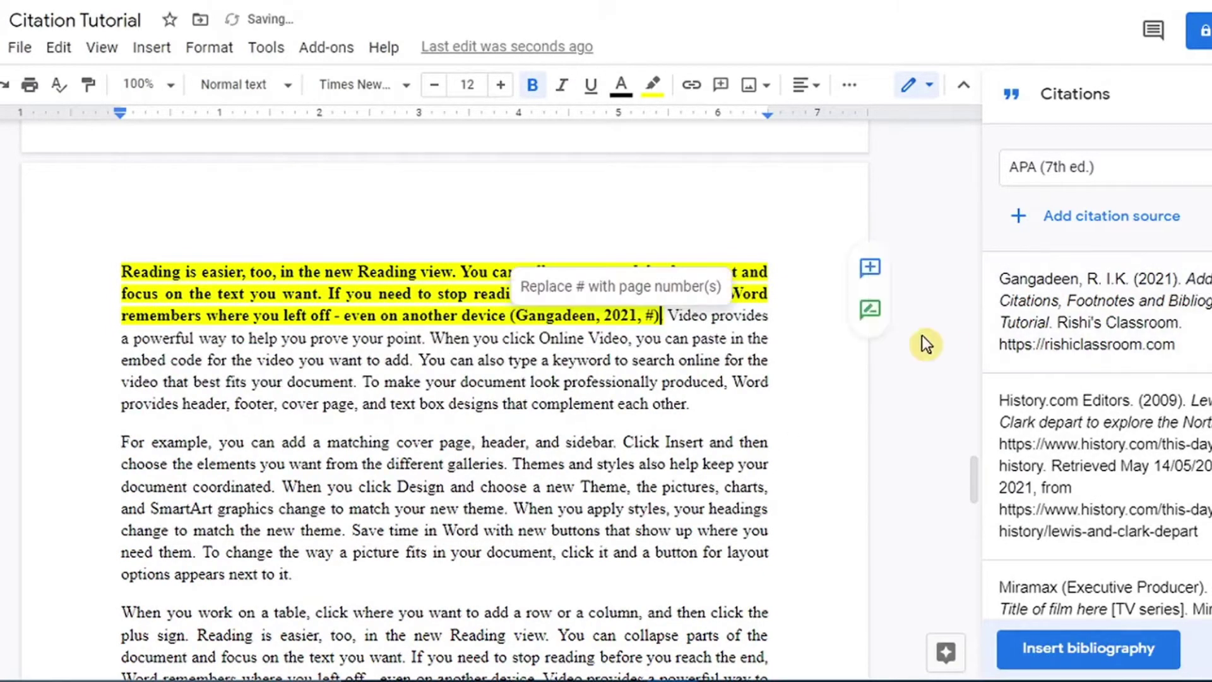
drag(975, 480, 987, 528)
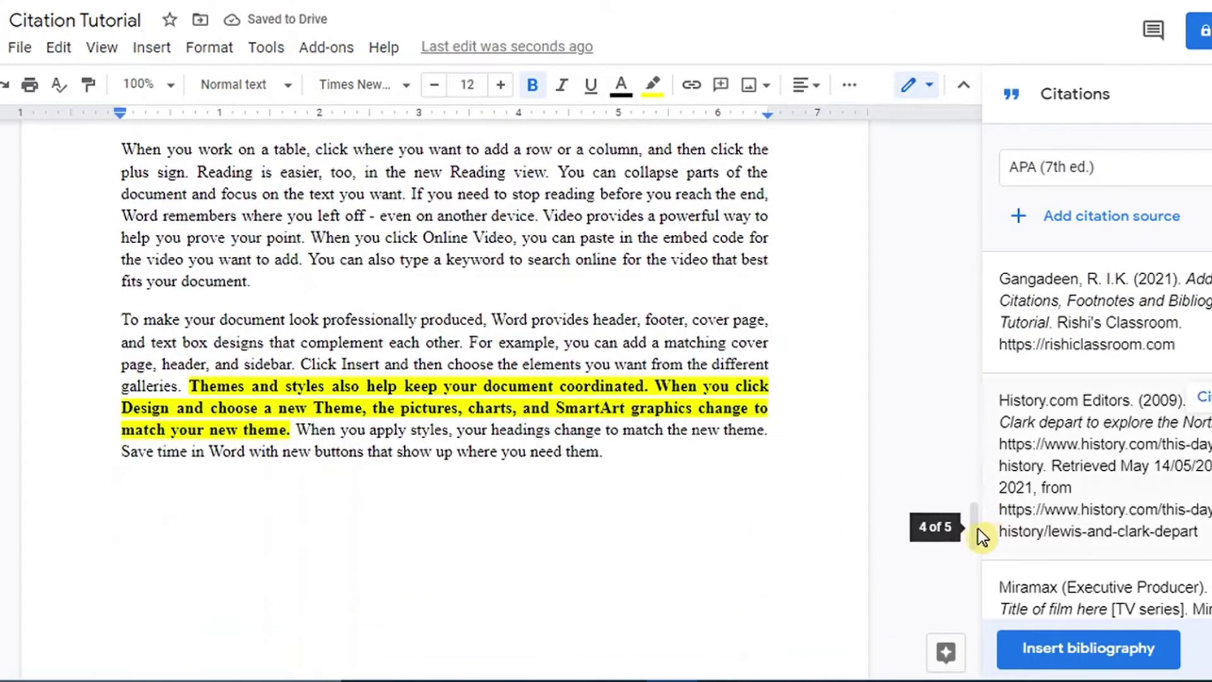
click(290, 430)
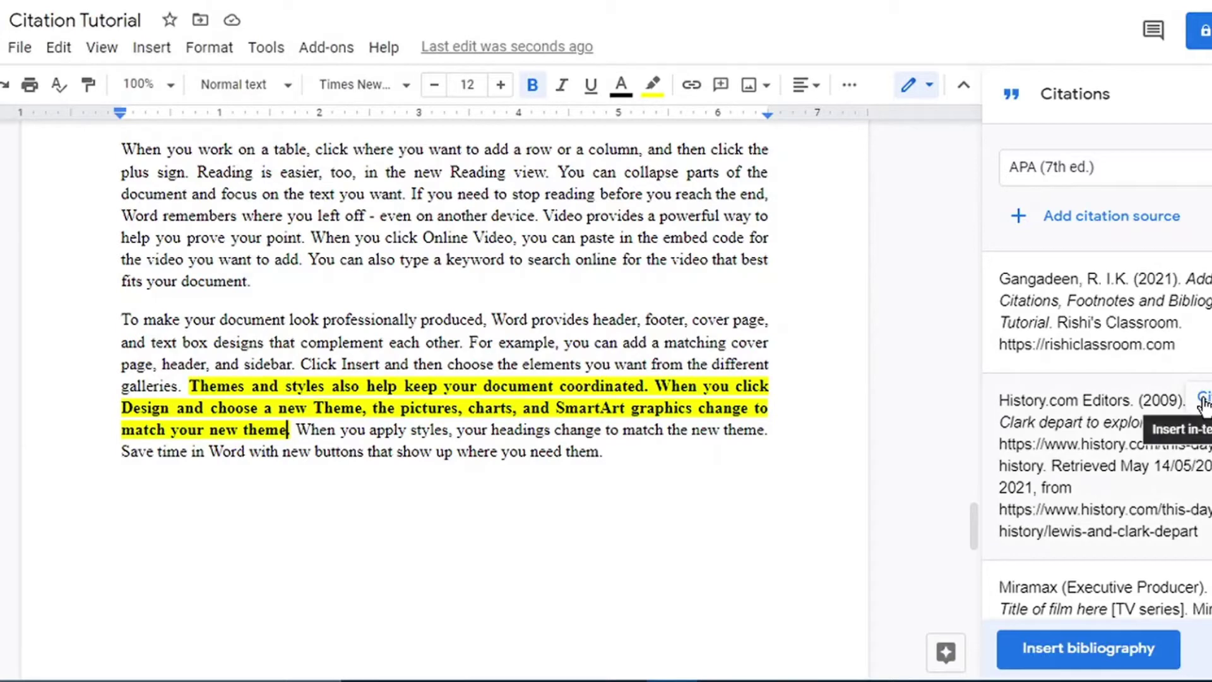
click(1204, 402)
drag(976, 538, 987, 603)
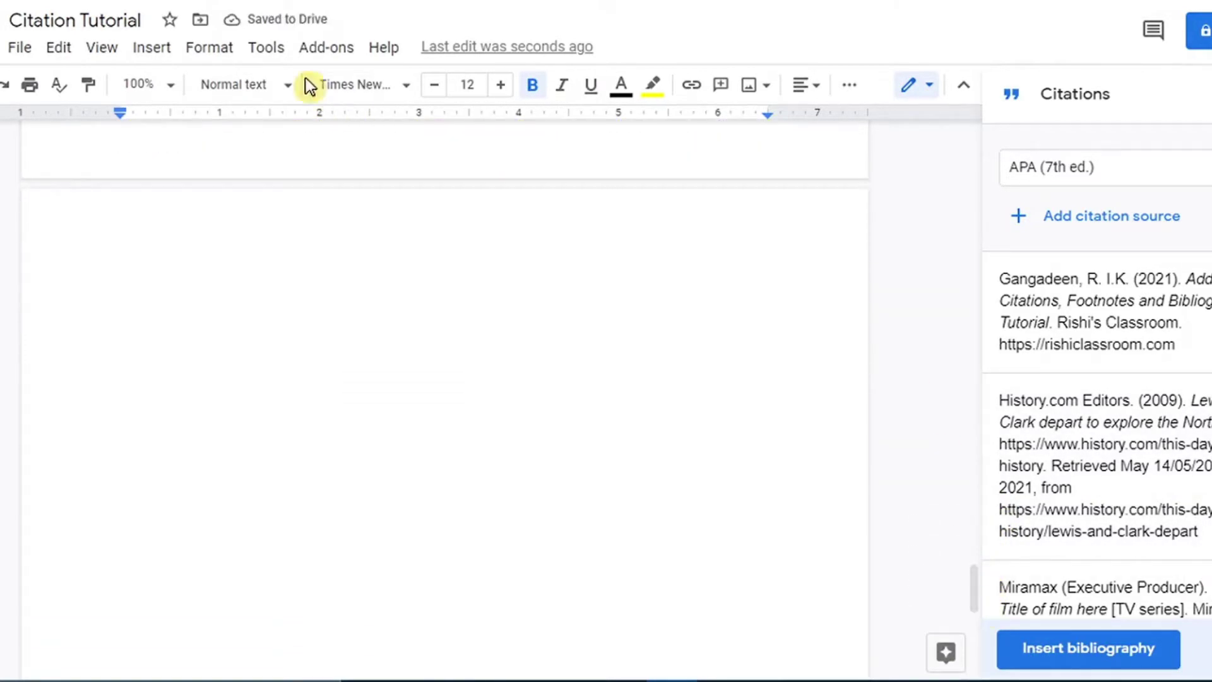
click(276, 55)
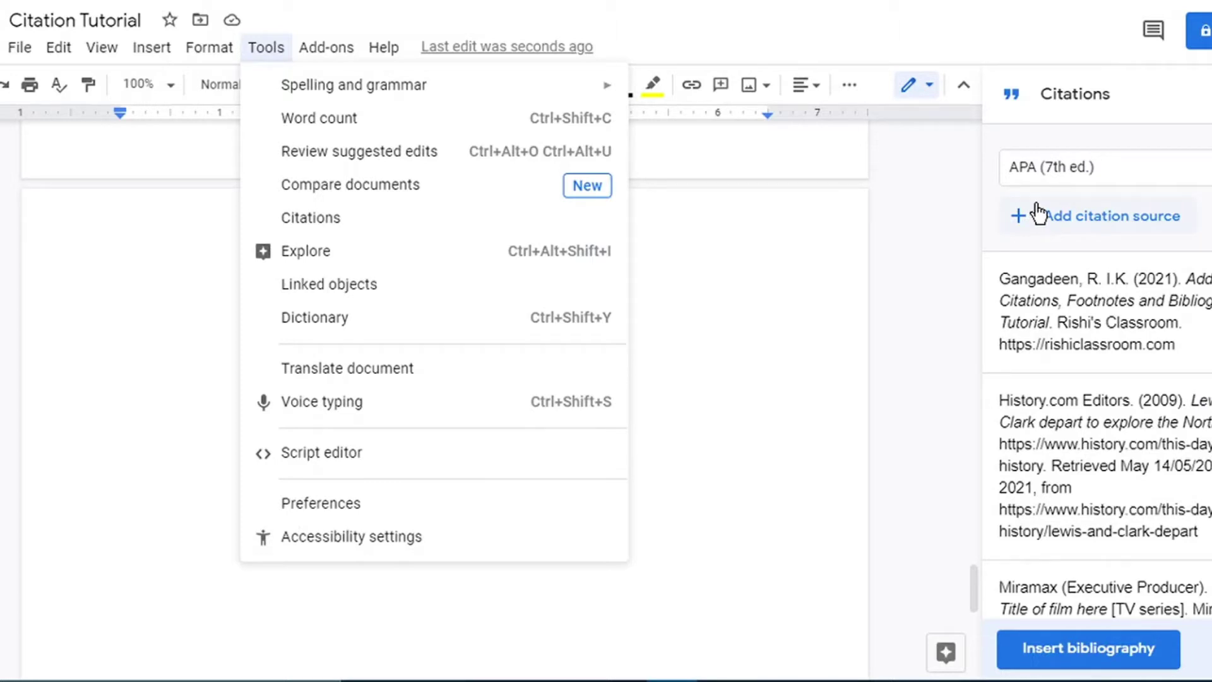
click(725, 324)
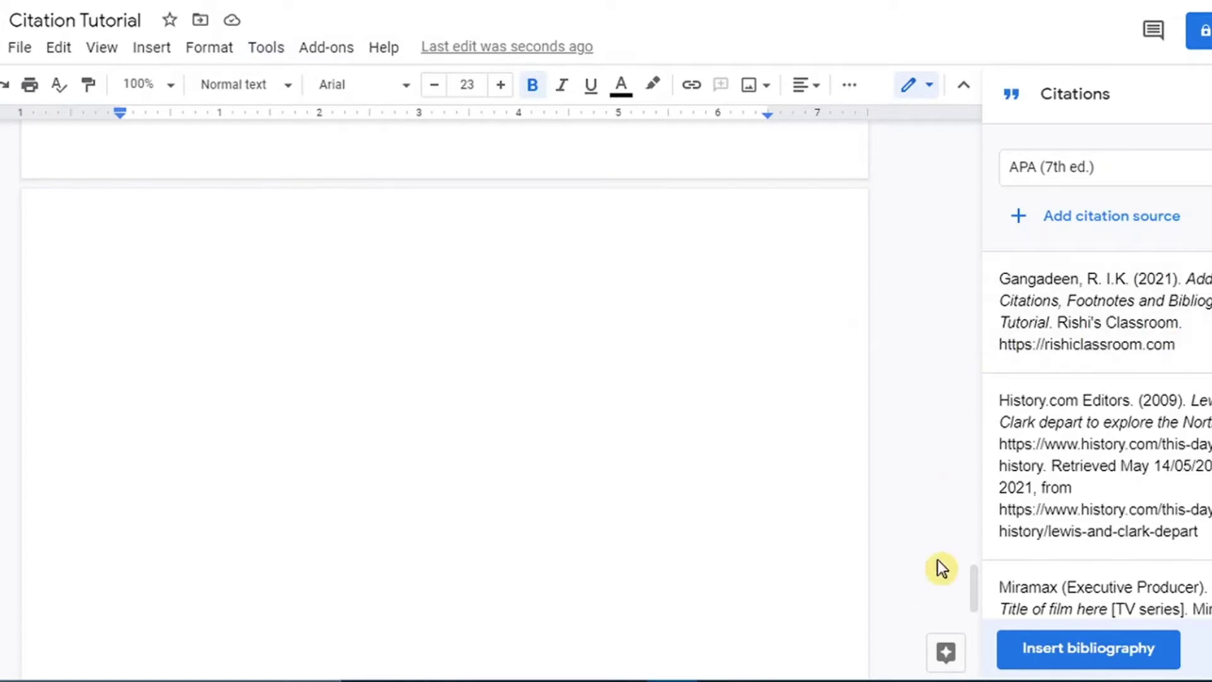
mouse_move(973, 596)
mouse_down()
mouse_move(977, 536)
mouse_move(978, 611)
mouse_move(983, 598)
mouse_up()
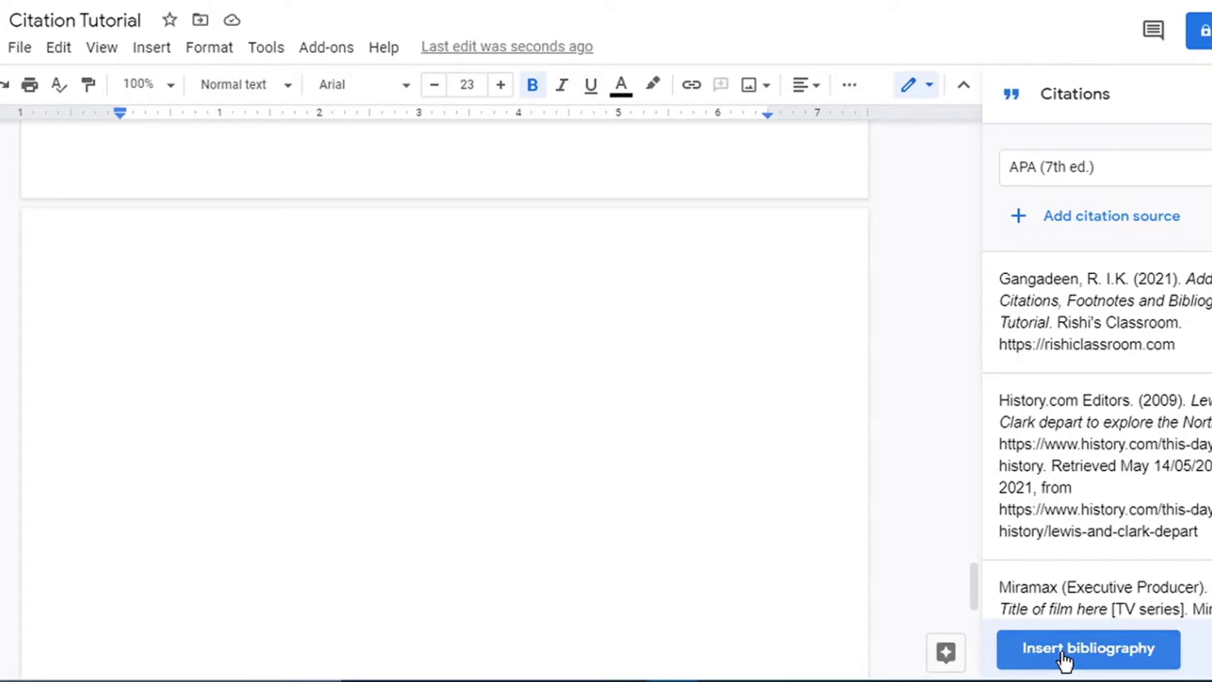
Insert an APA bibliography of the cited sources from the Citations sidebar.
click(1028, 658)
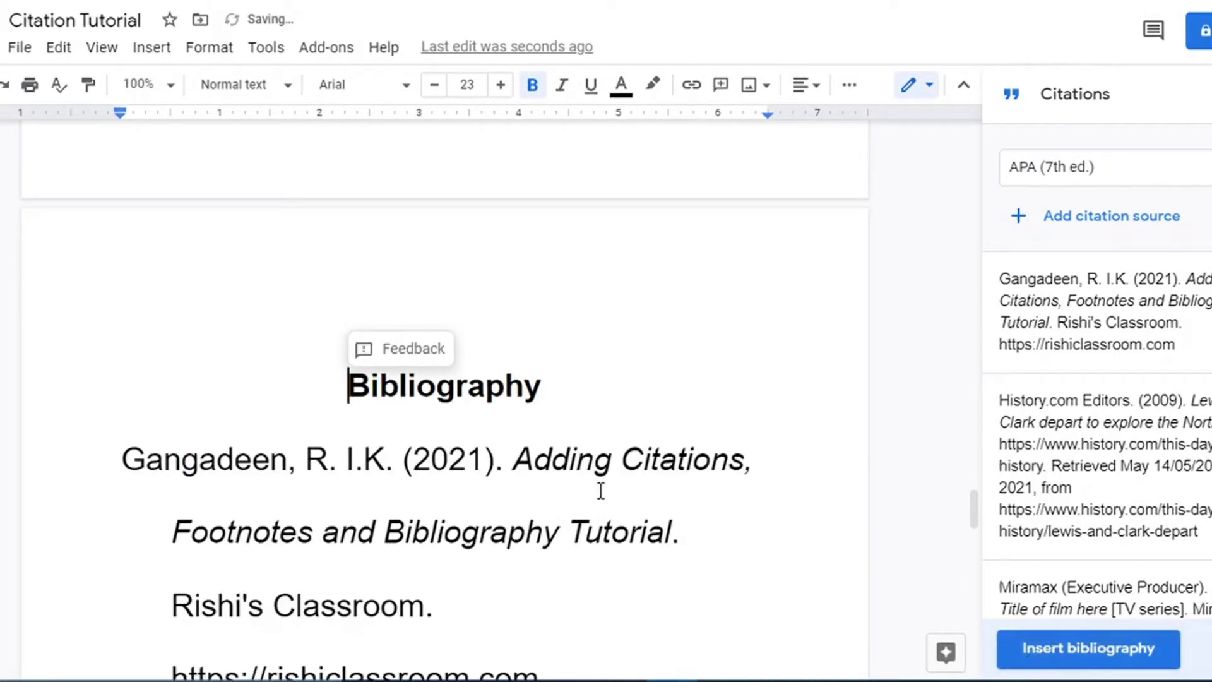
drag(979, 511, 925, 210)
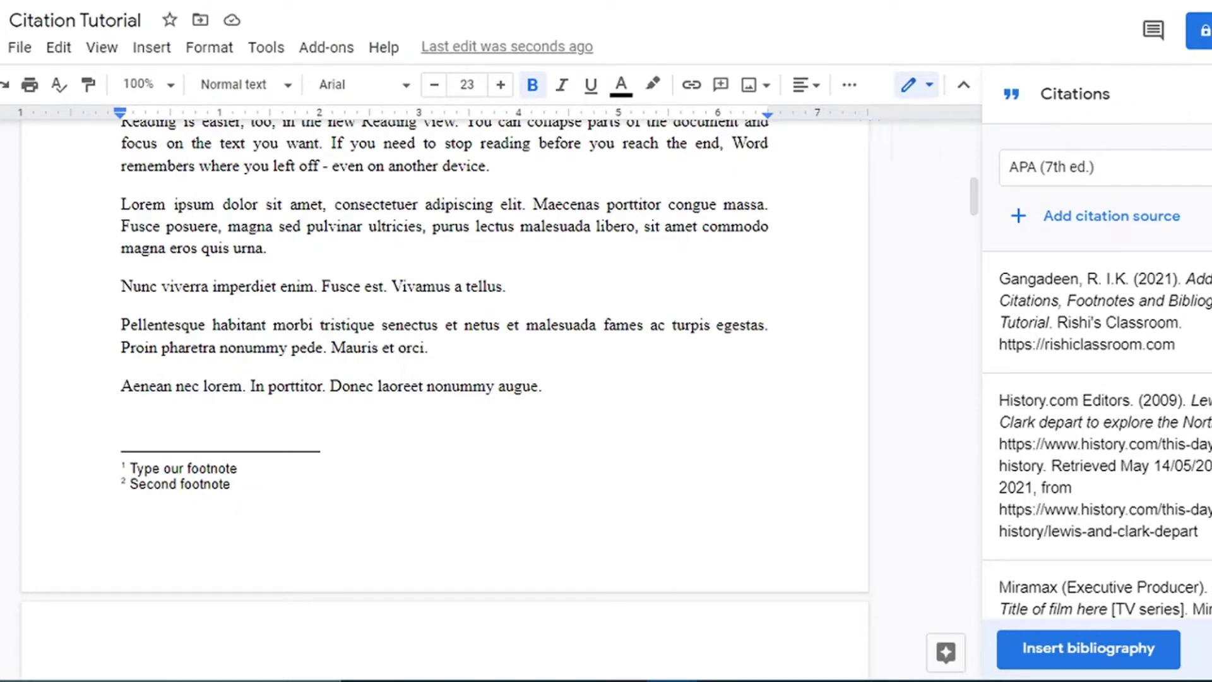
Close the Citations sidebar and open Add-ons > Get add-ons.
click(152, 49)
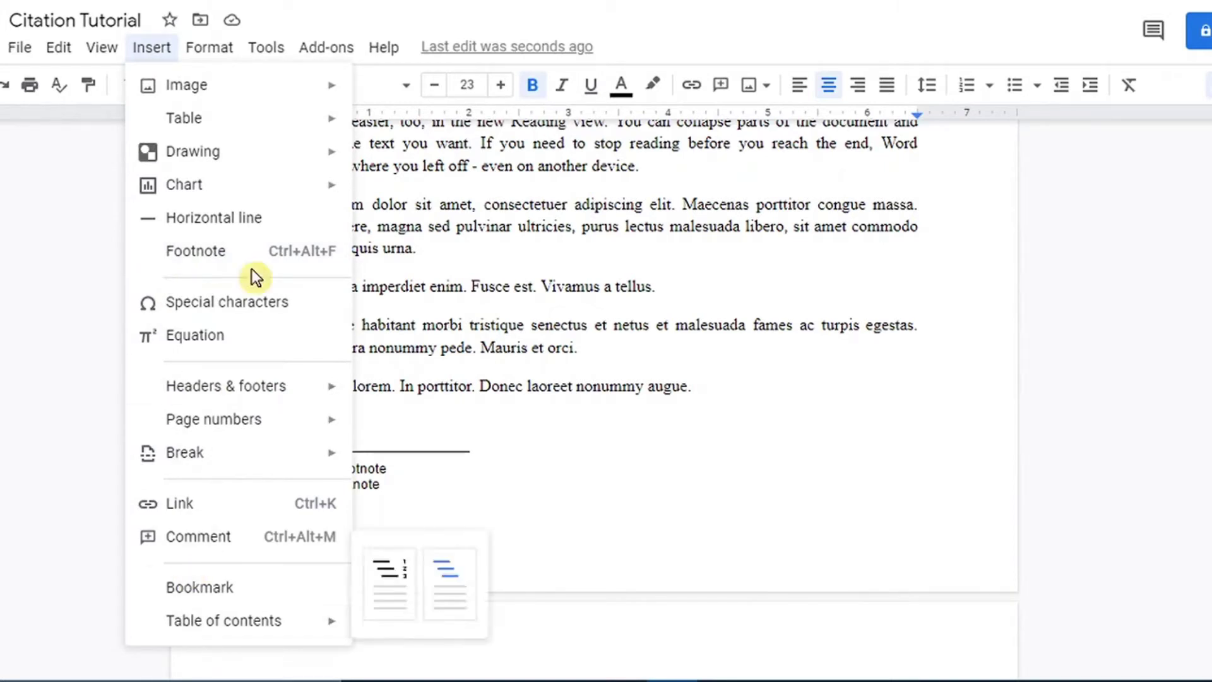
key(Escape)
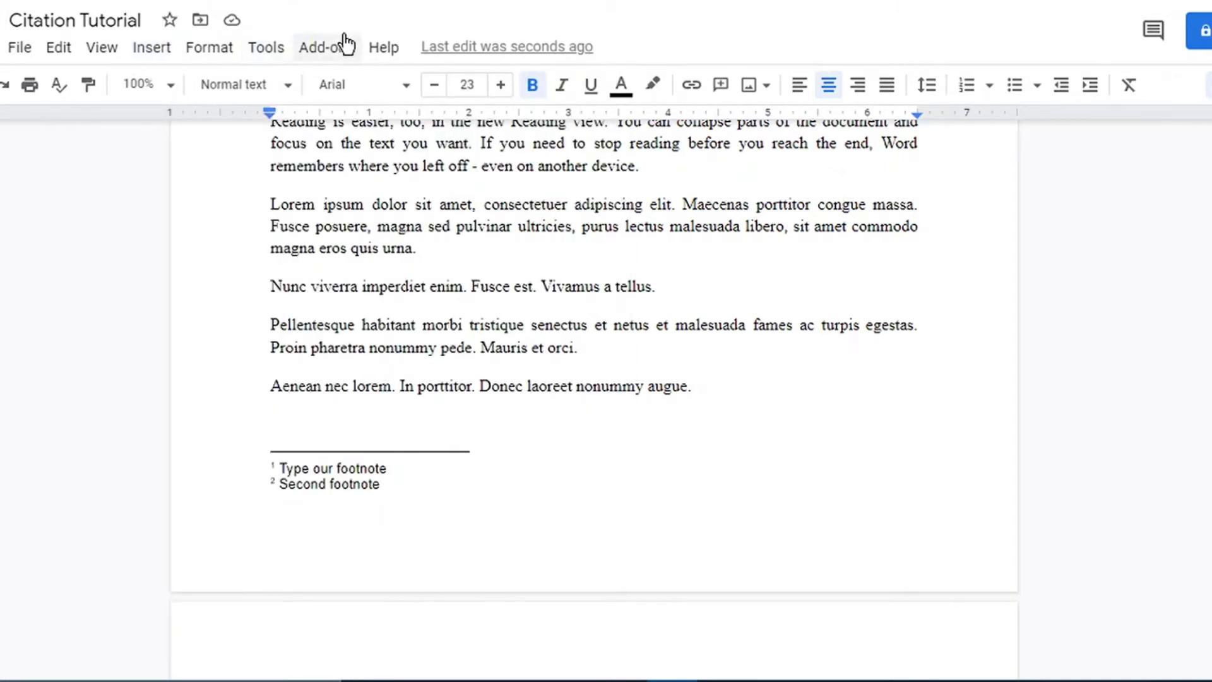
click(333, 50)
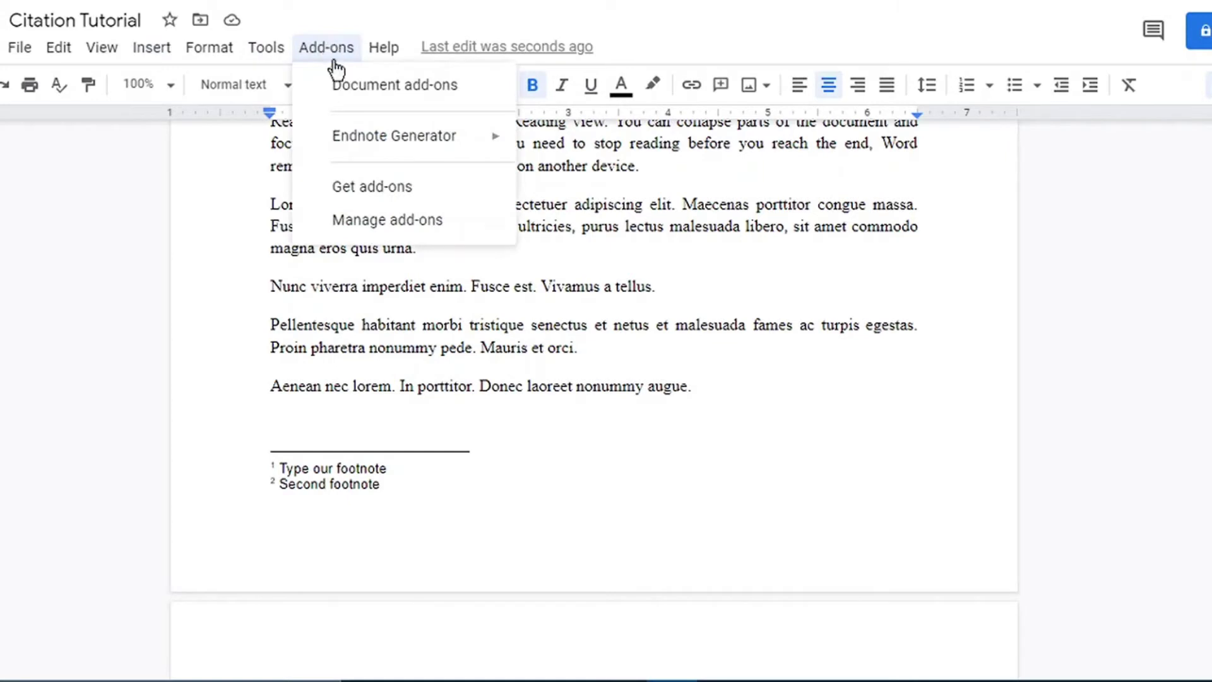
mouse_move(352, 158)
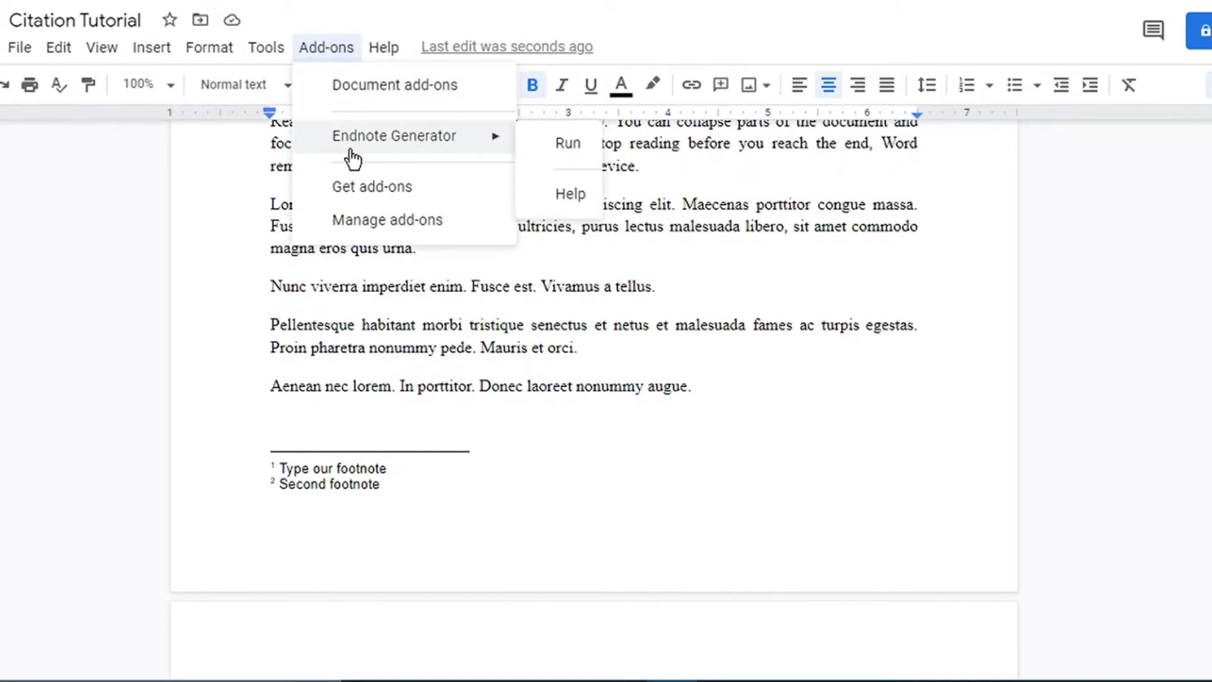
click(348, 192)
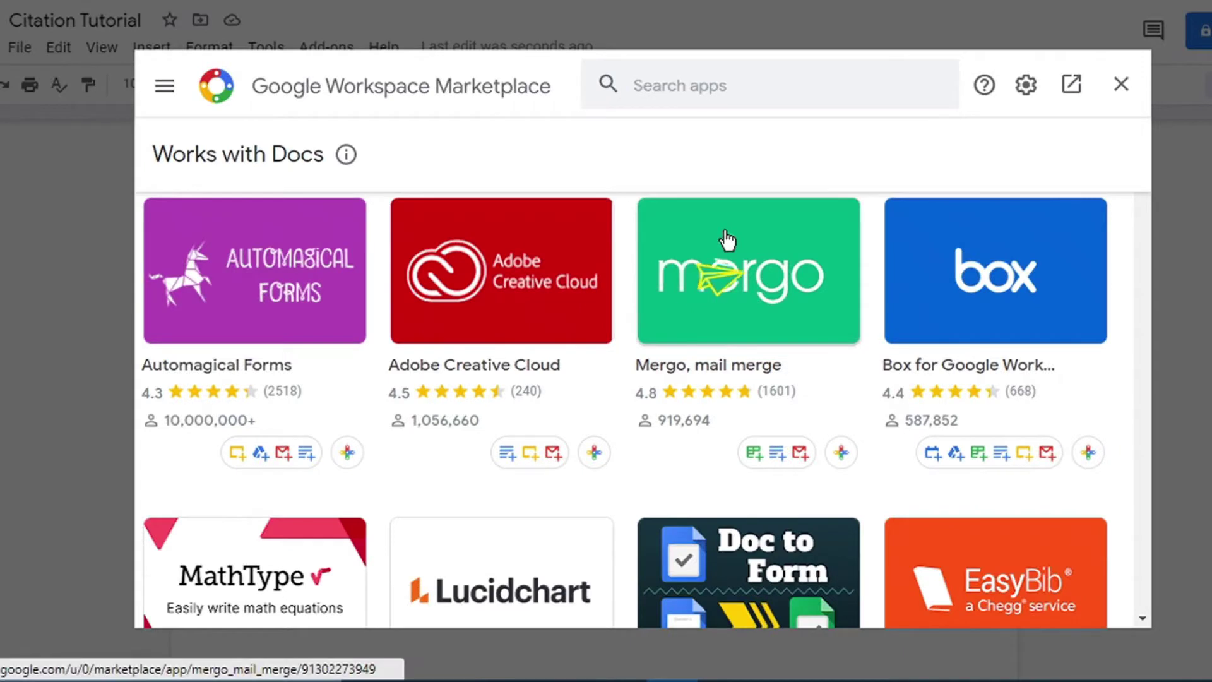
Search the Marketplace for 'endnote' and open the Endnote Generator add-on page.
click(651, 91)
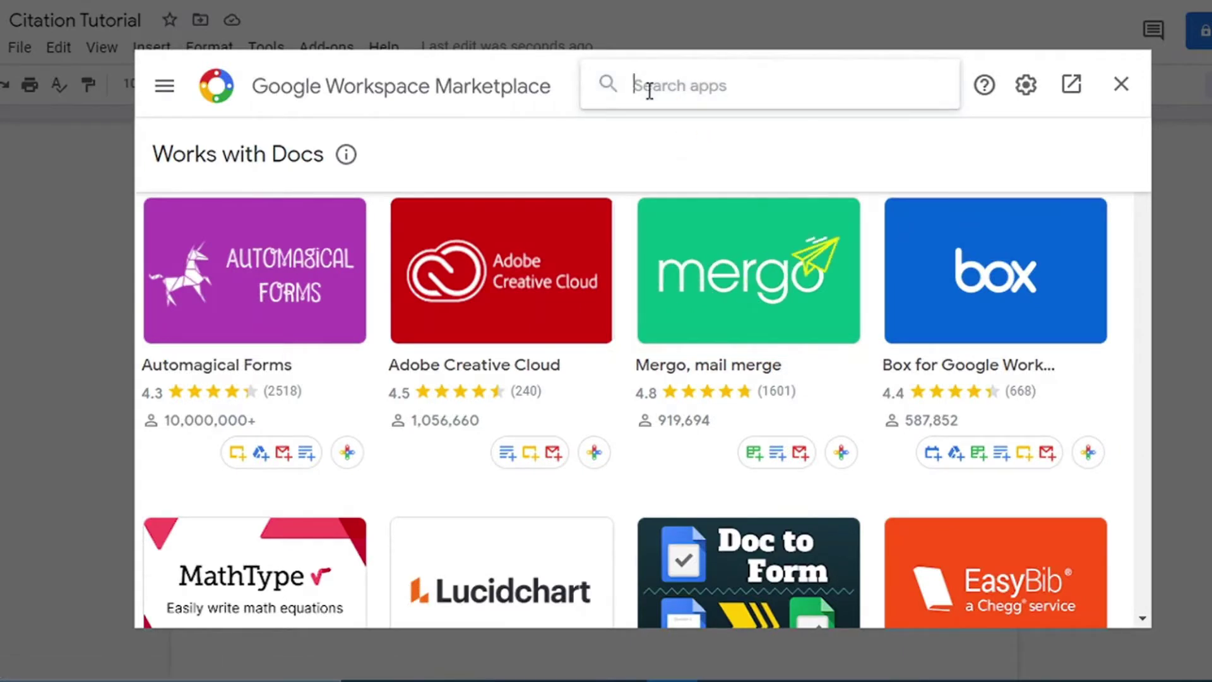
text(get)
key(BackSpace)
key(BackSpace)
key(BackSpace)
text(endnote)
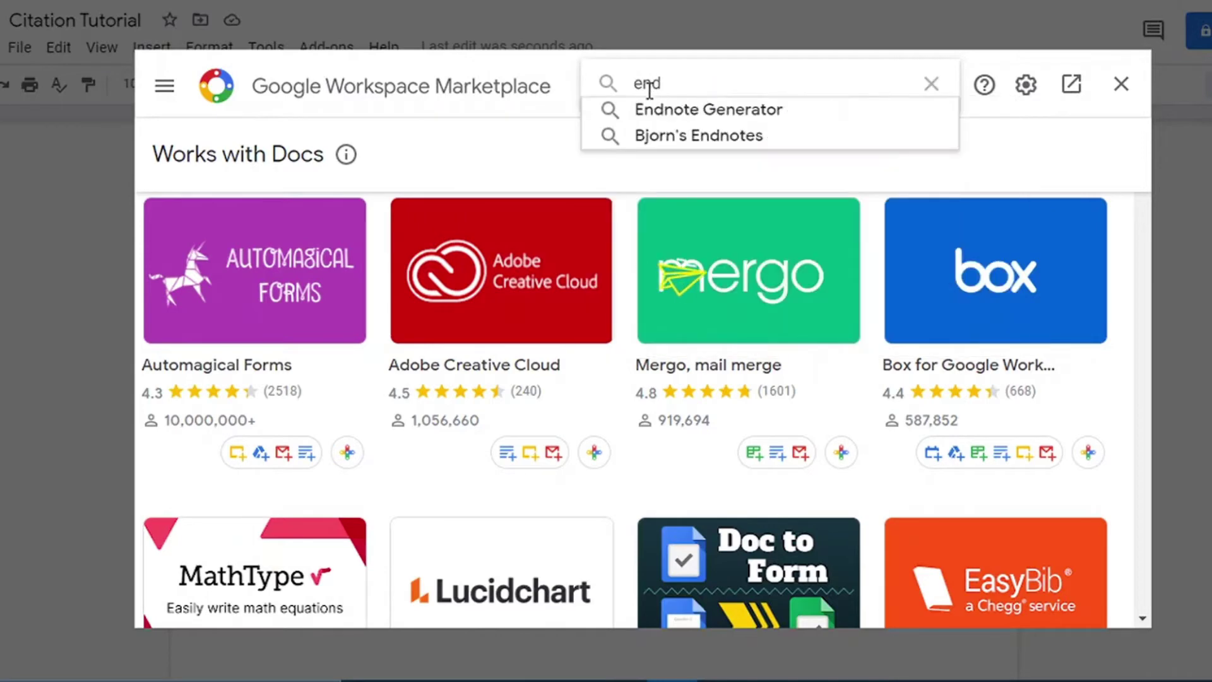
click(654, 110)
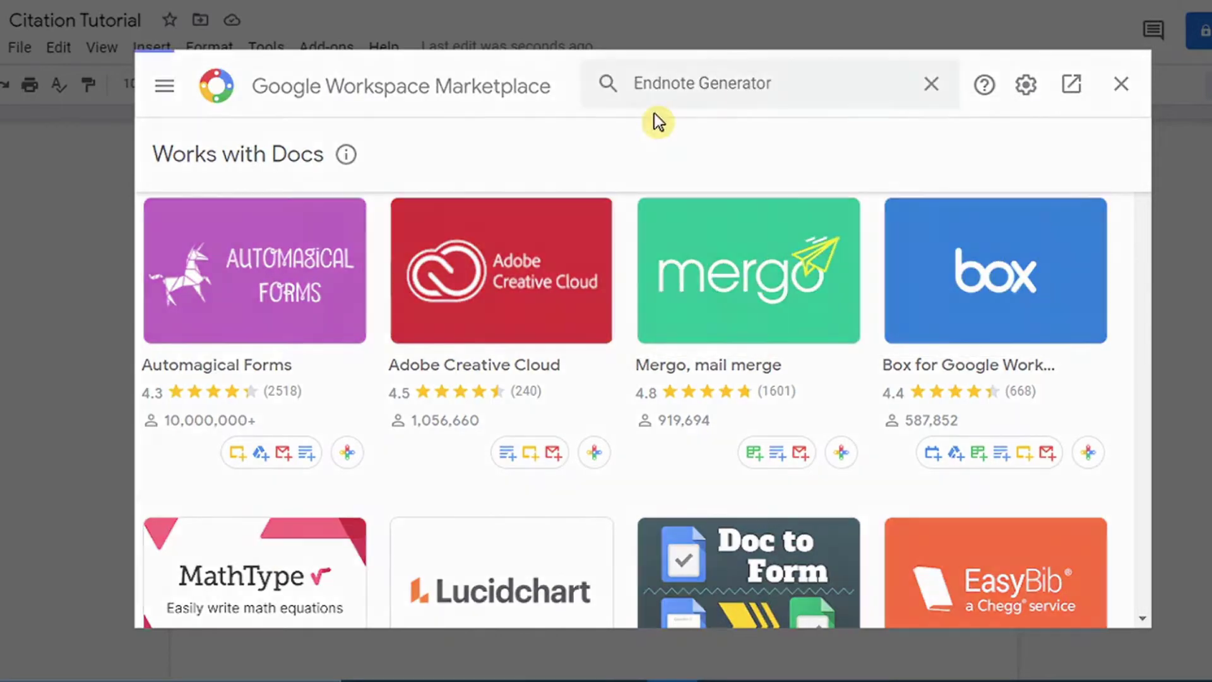
click(277, 298)
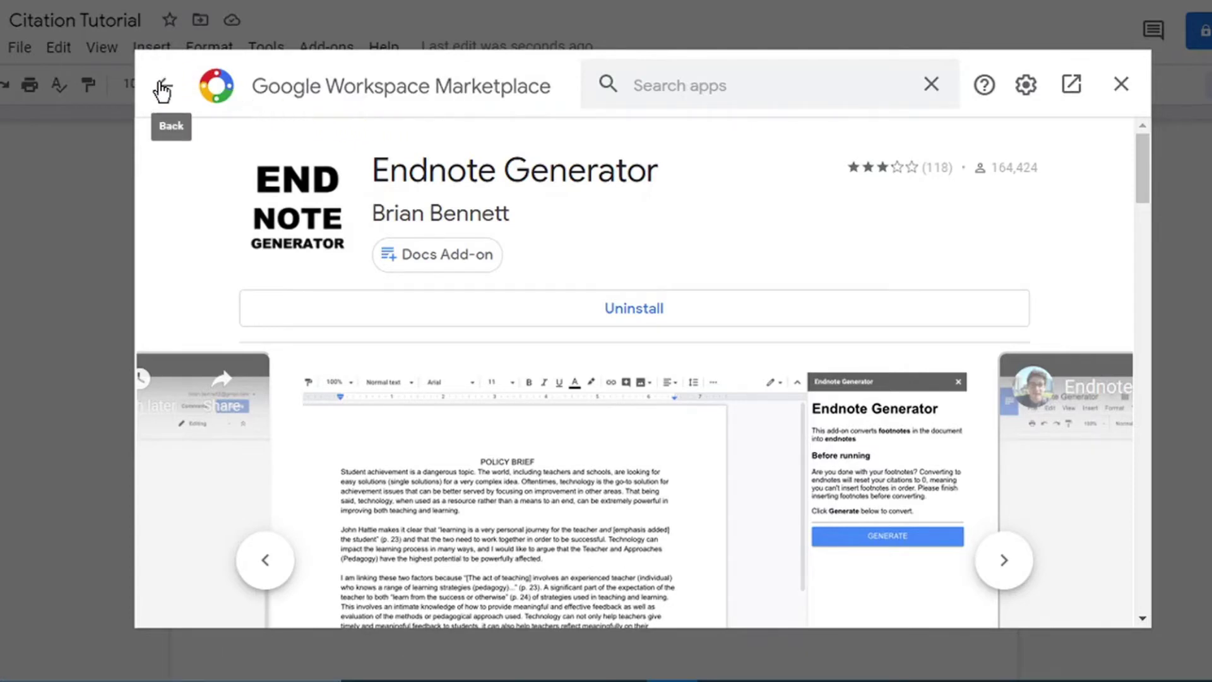
Close the Marketplace and launch Endnote Generator from the Add-ons menu.
click(1121, 94)
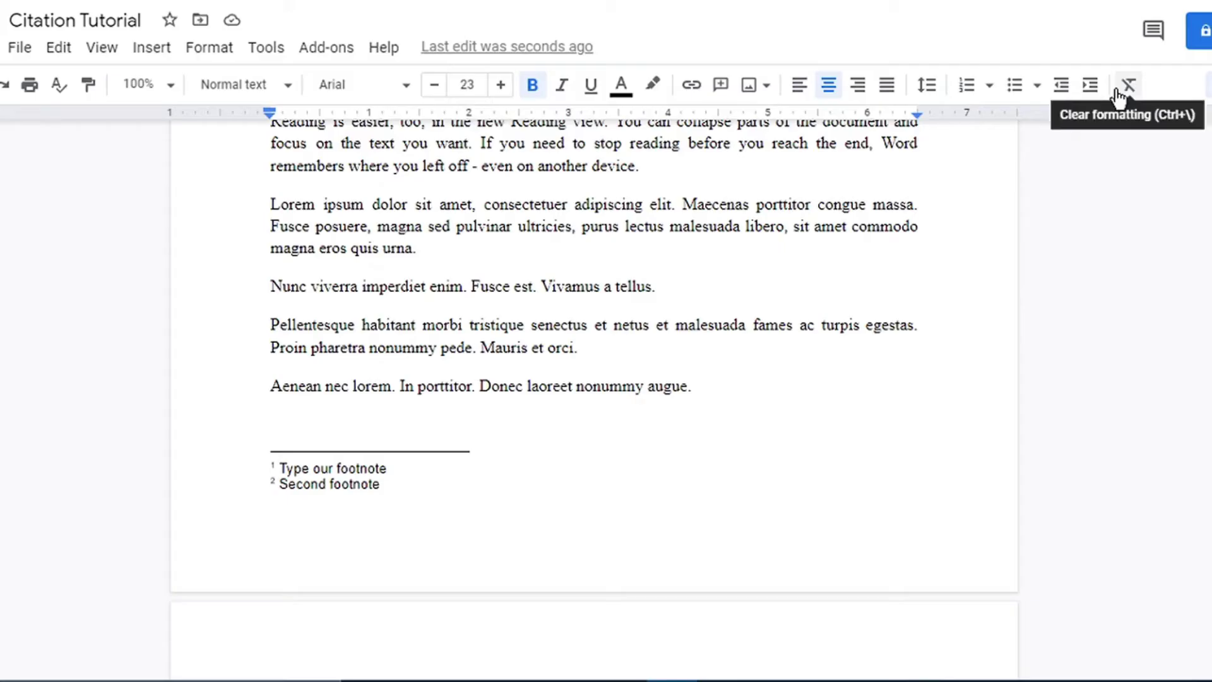
click(326, 50)
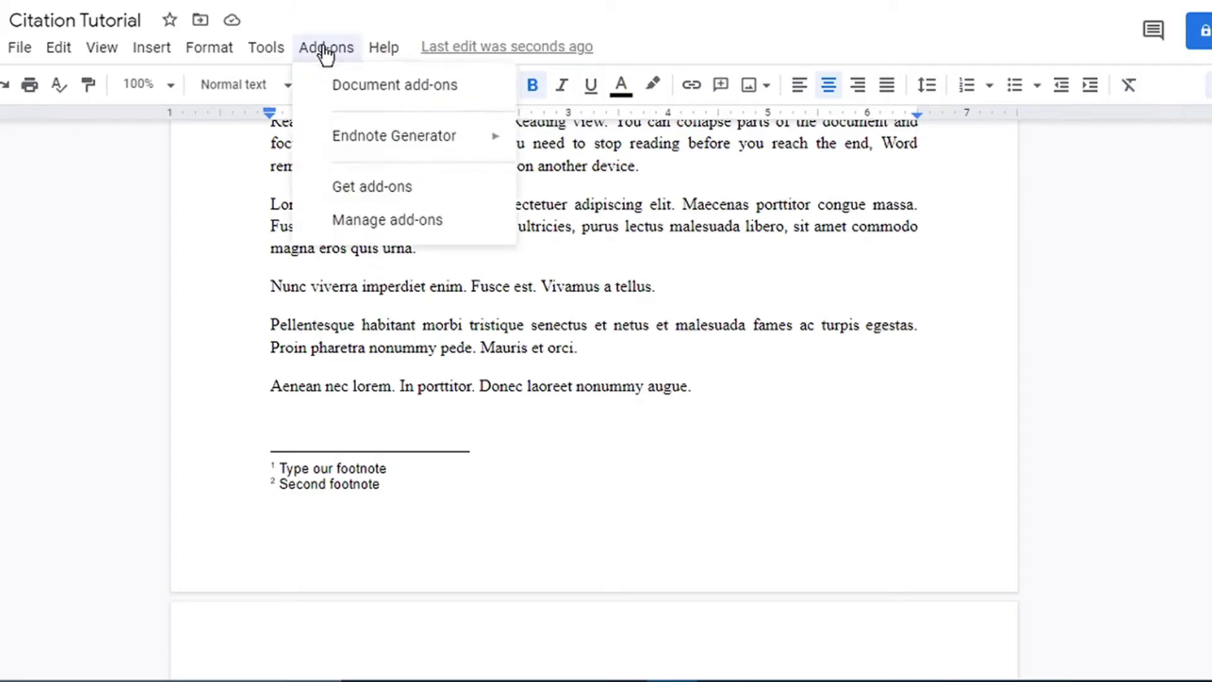
mouse_move(397, 140)
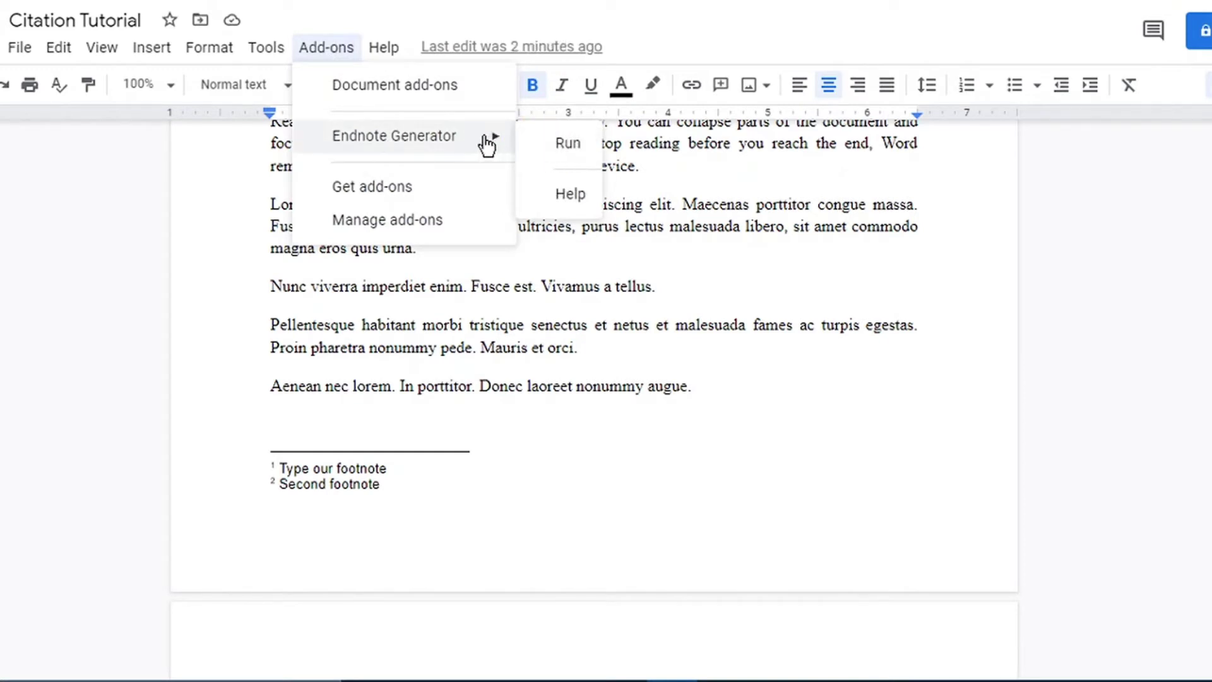
click(558, 150)
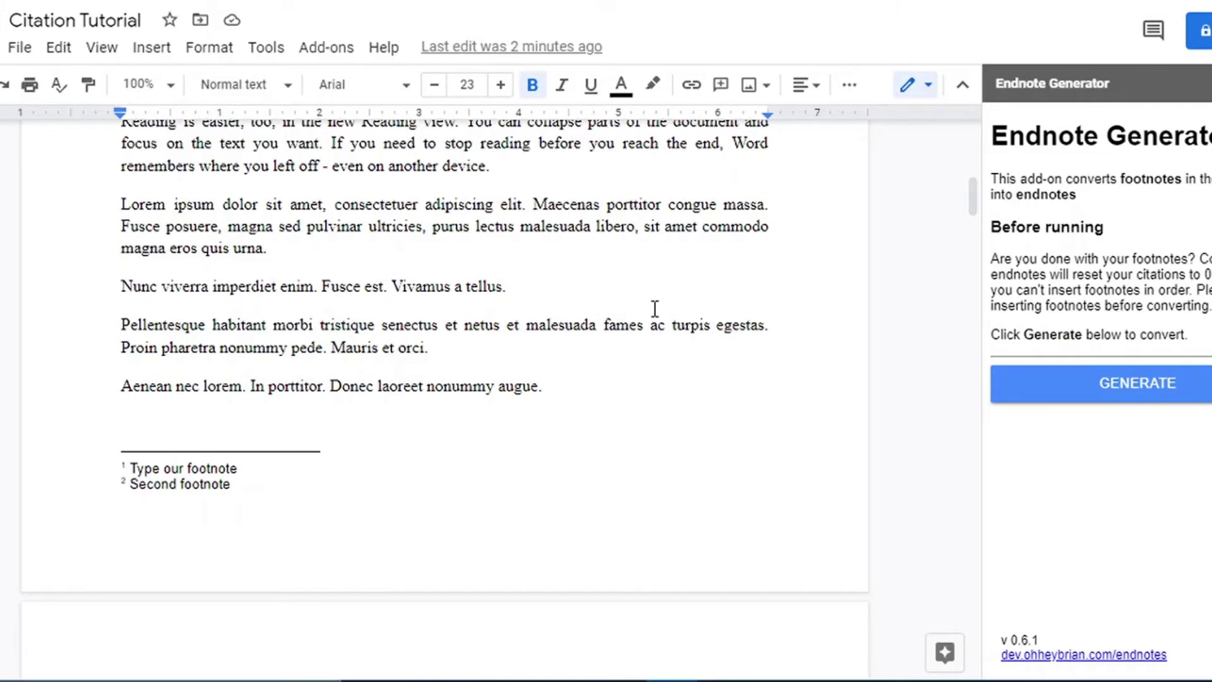
click(21, 47)
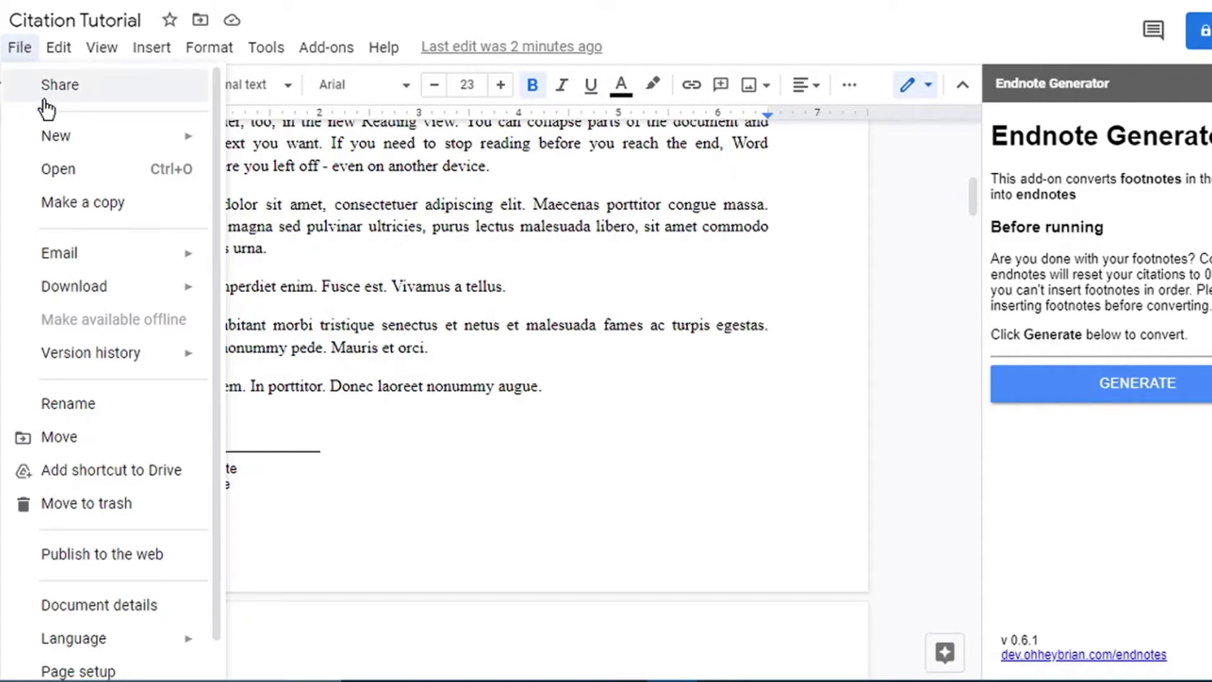
Make a copy of the document as 'Copy of Citation Tutorial'.
click(56, 203)
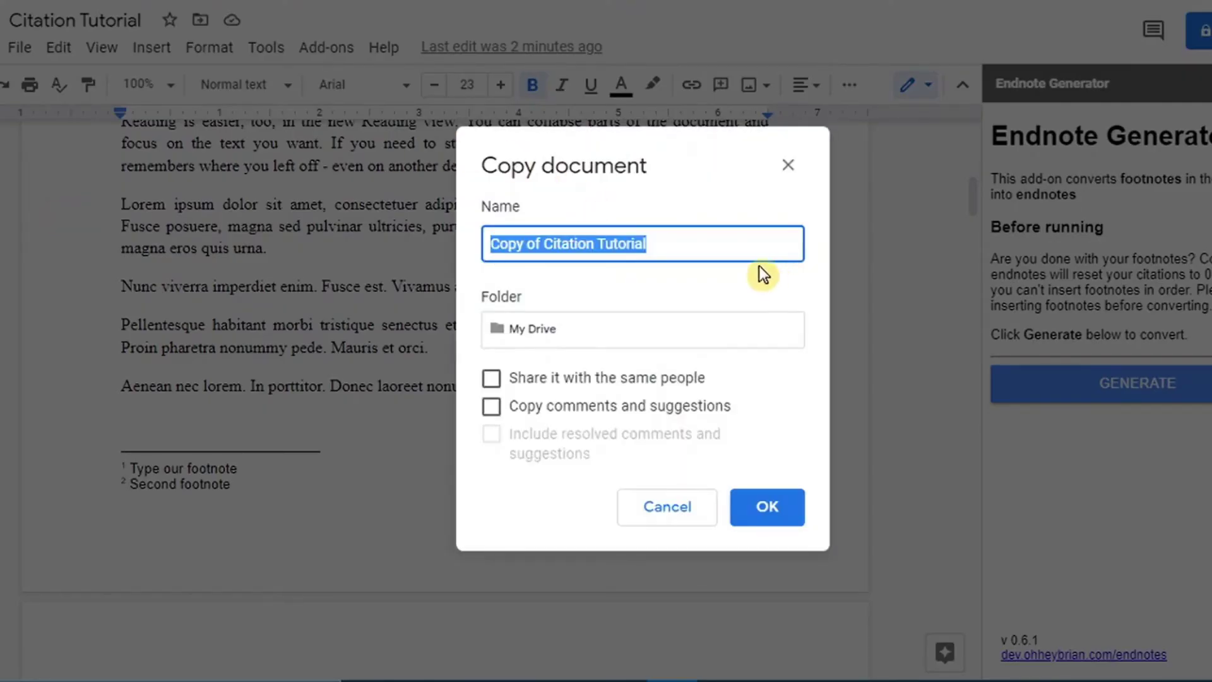
click(771, 516)
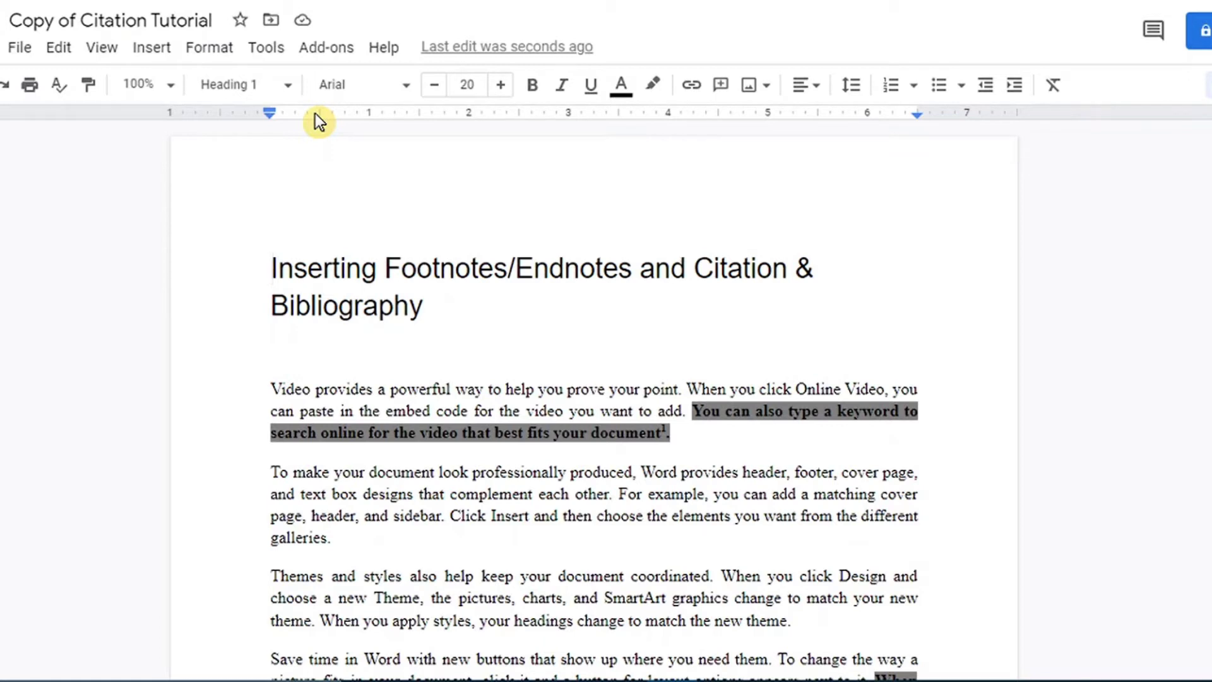
Run the Endnote Generator add-on on the copied document.
click(322, 48)
mouse_move(340, 134)
click(584, 149)
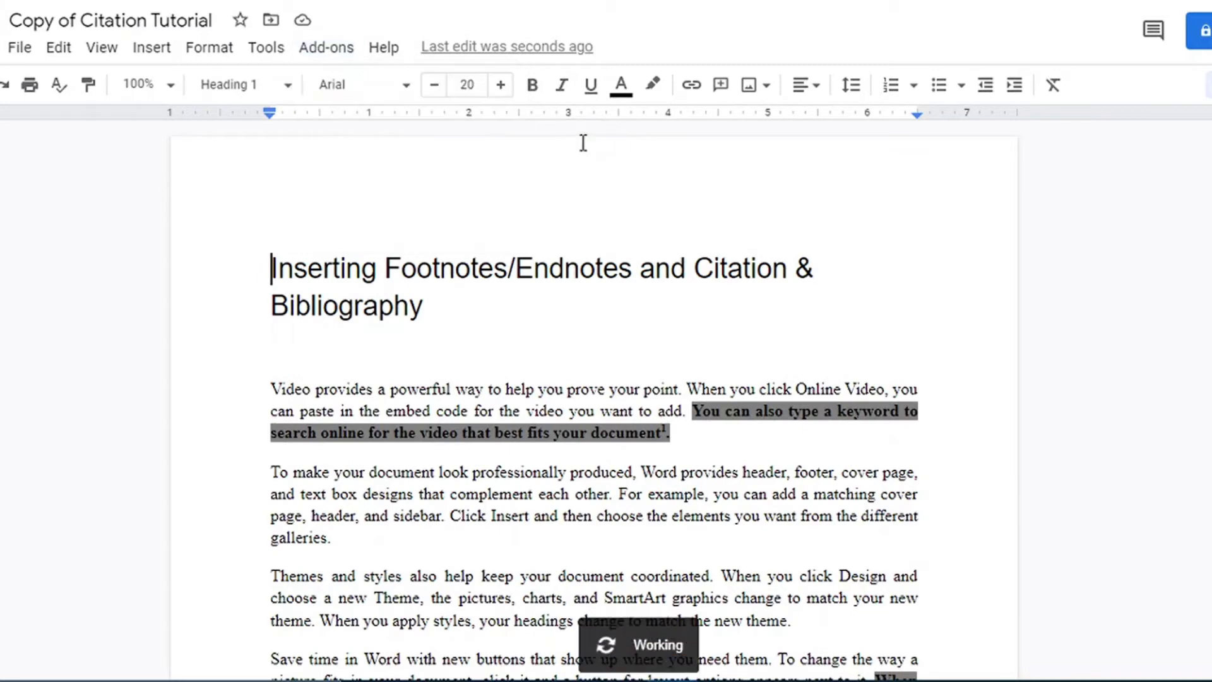
drag(983, 145, 983, 268)
Delete the Gangadeen citation after the Reading view sentence.
click(649, 296)
key(BackSpace)
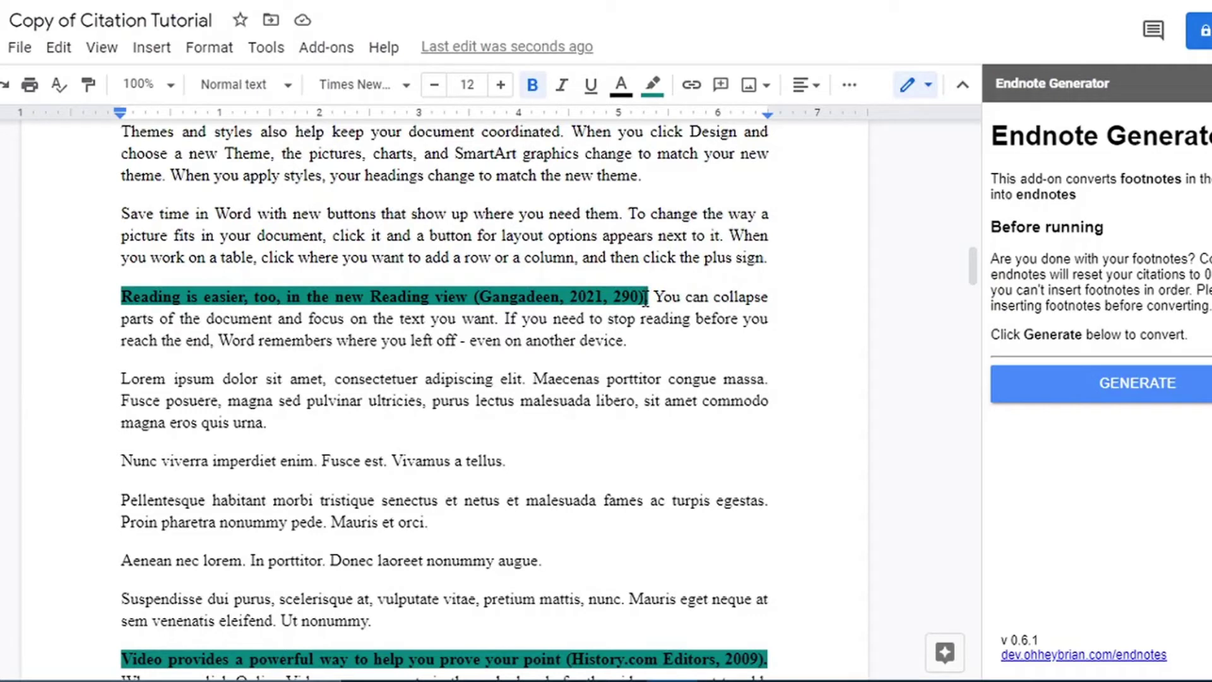
key(BackSpace)
key(BackSpace)
key(BackSpace)
key(BackSpace)
key(BackSpace)
key(BackSpace)
key(BackSpace)
key(BackSpace)
key(BackSpace)
key(BackSpace)
key(BackSpace)
key(BackSpace)
key(BackSpace)
key(BackSpace)
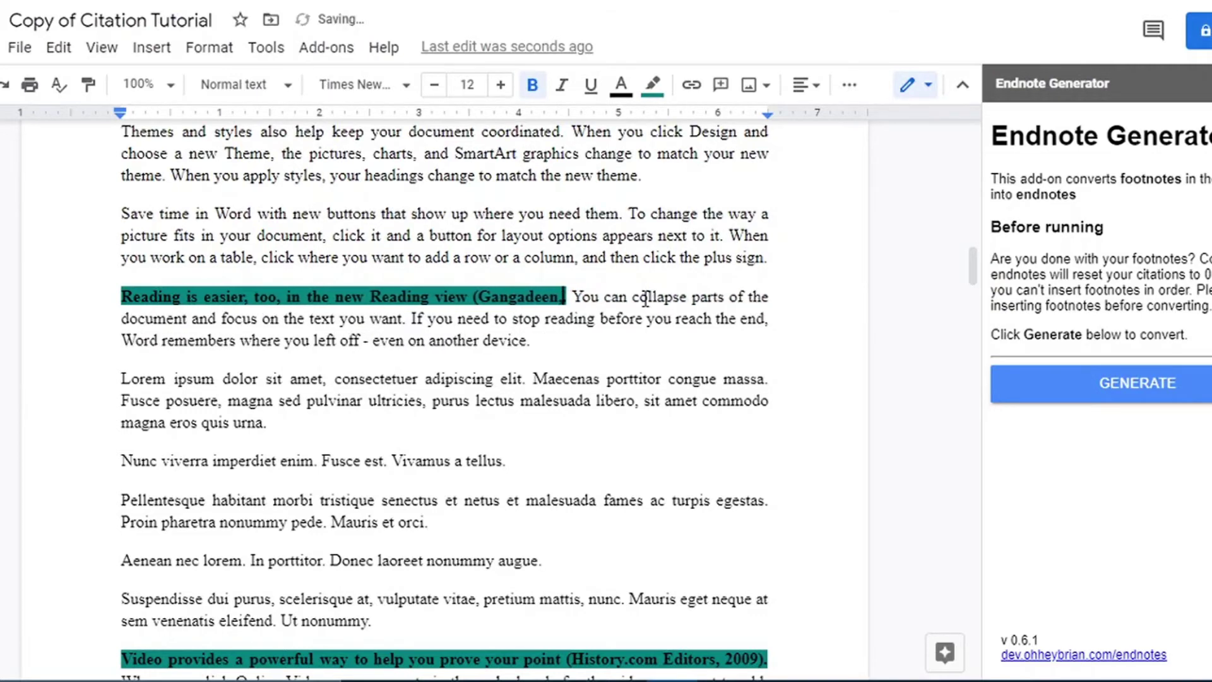
key(BackSpace)
key(BackSpace)
key(BackSpace)
key(BackSpace)
key(BackSpace)
key(BackSpace)
key(BackSpace)
key(BackSpace)
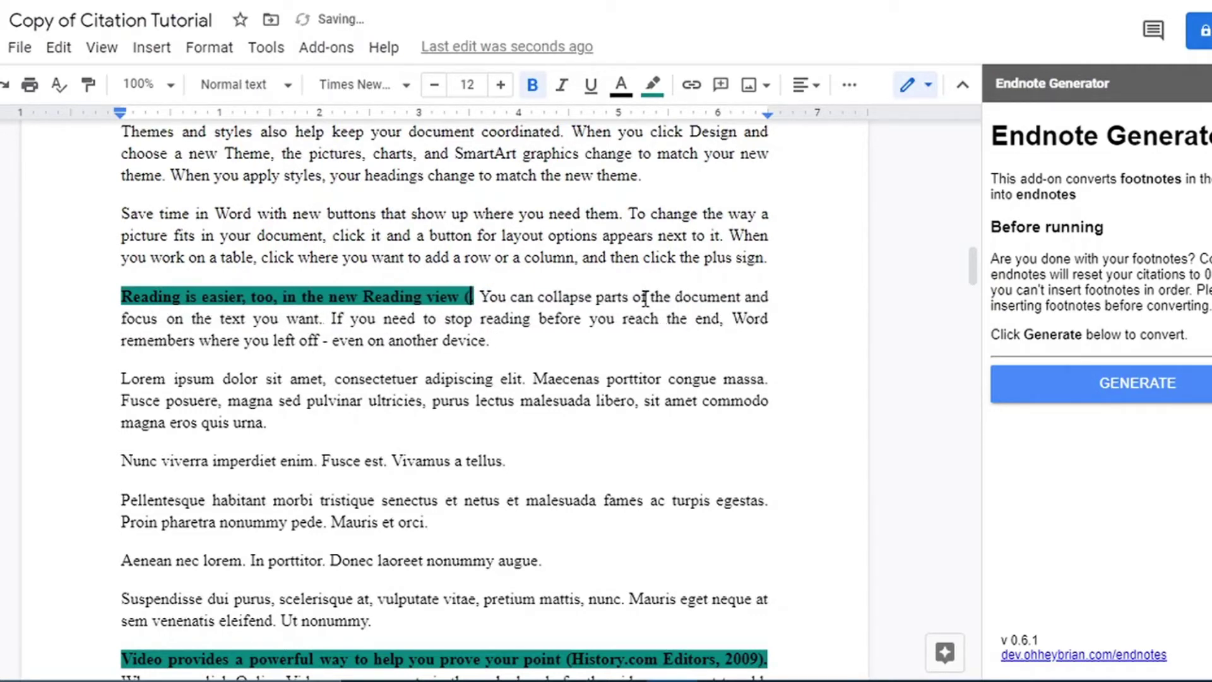
key(BackSpace)
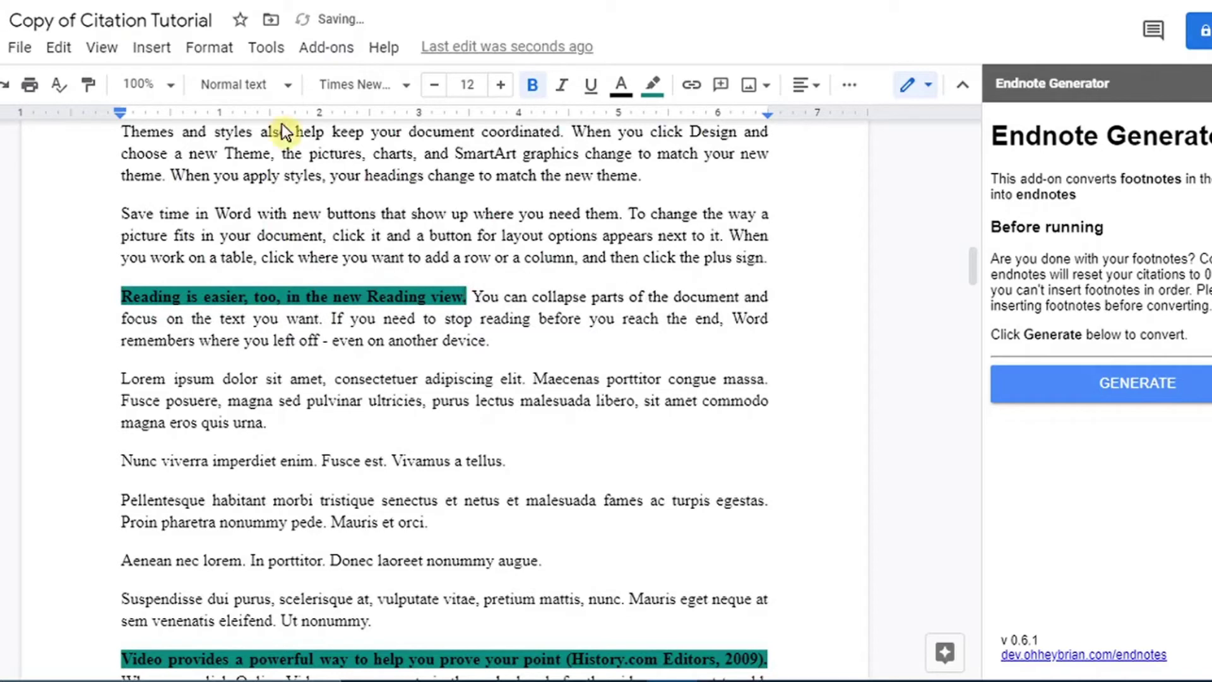
Insert footnote 3 after Reading view reading 'Third footnote added'.
click(193, 85)
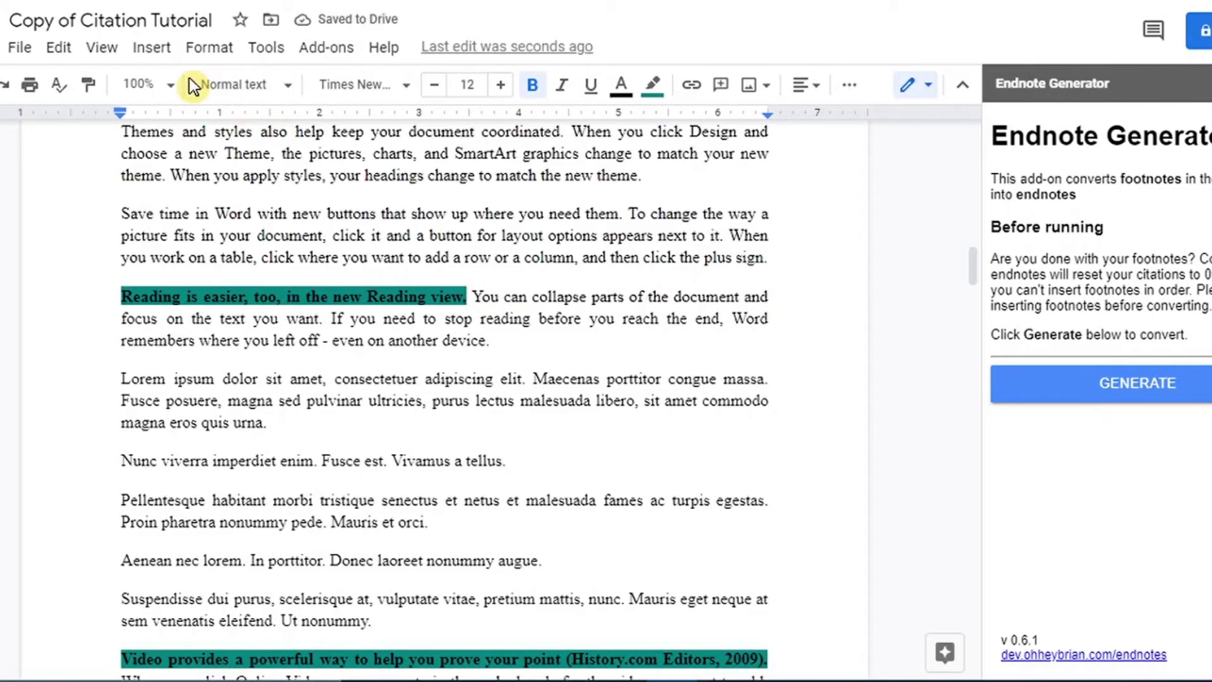
click(154, 51)
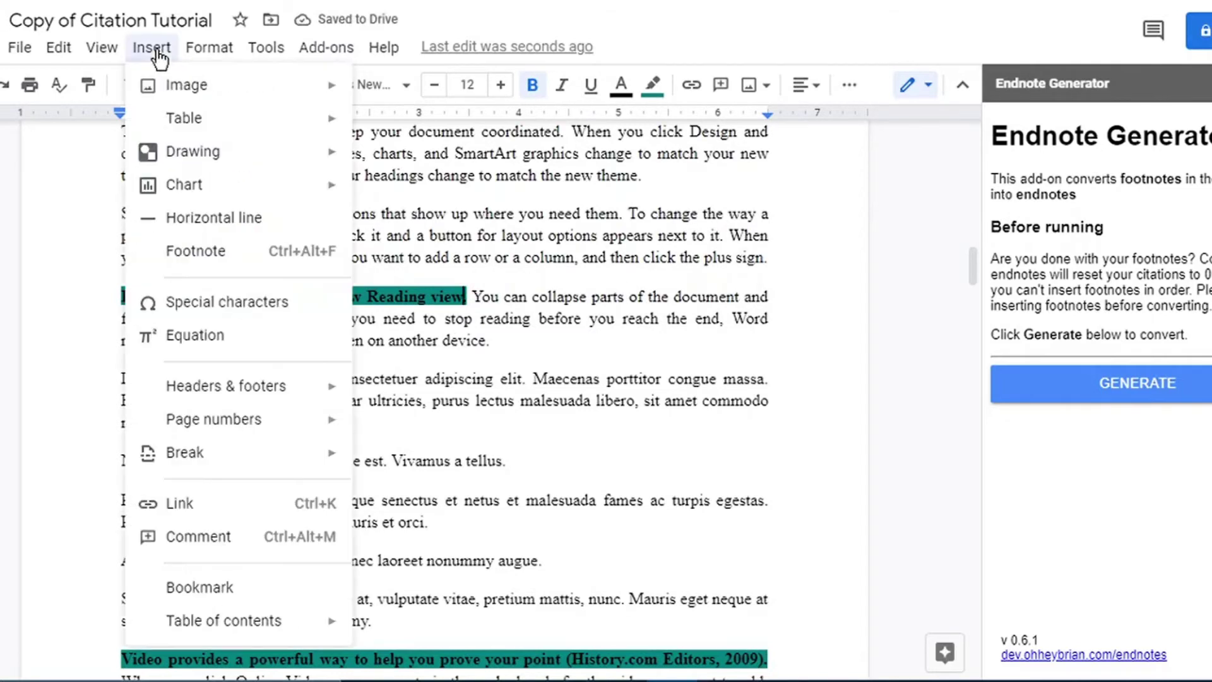
click(197, 252)
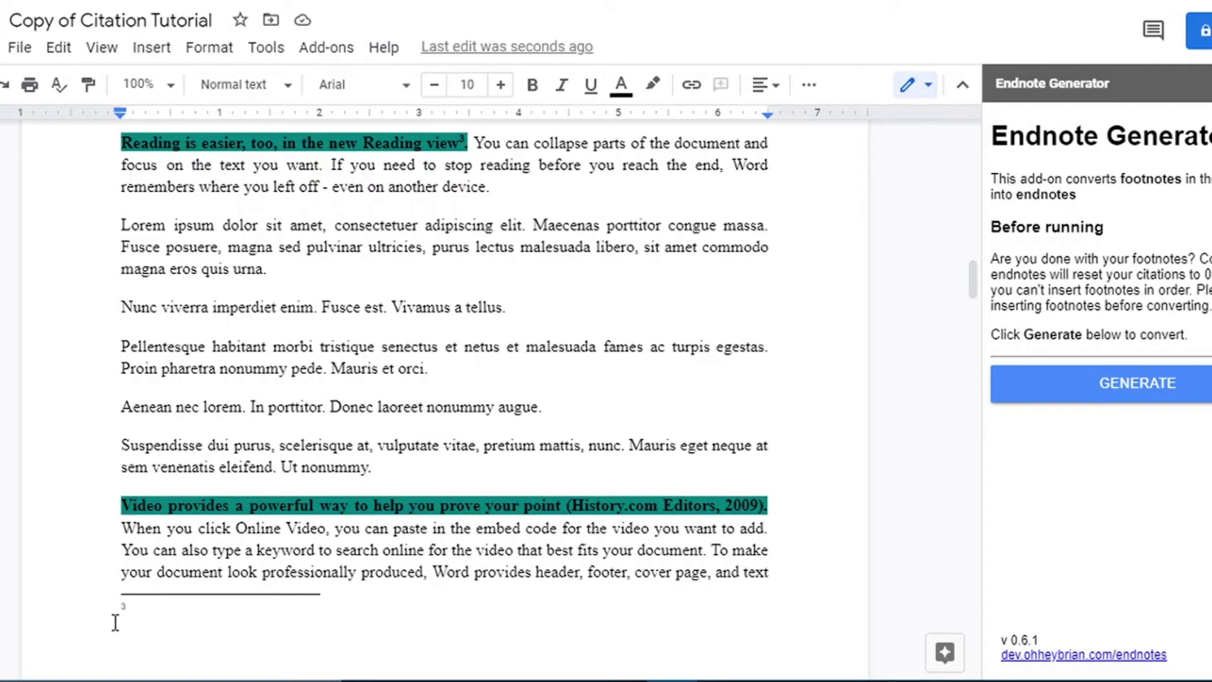
text(Thoir)
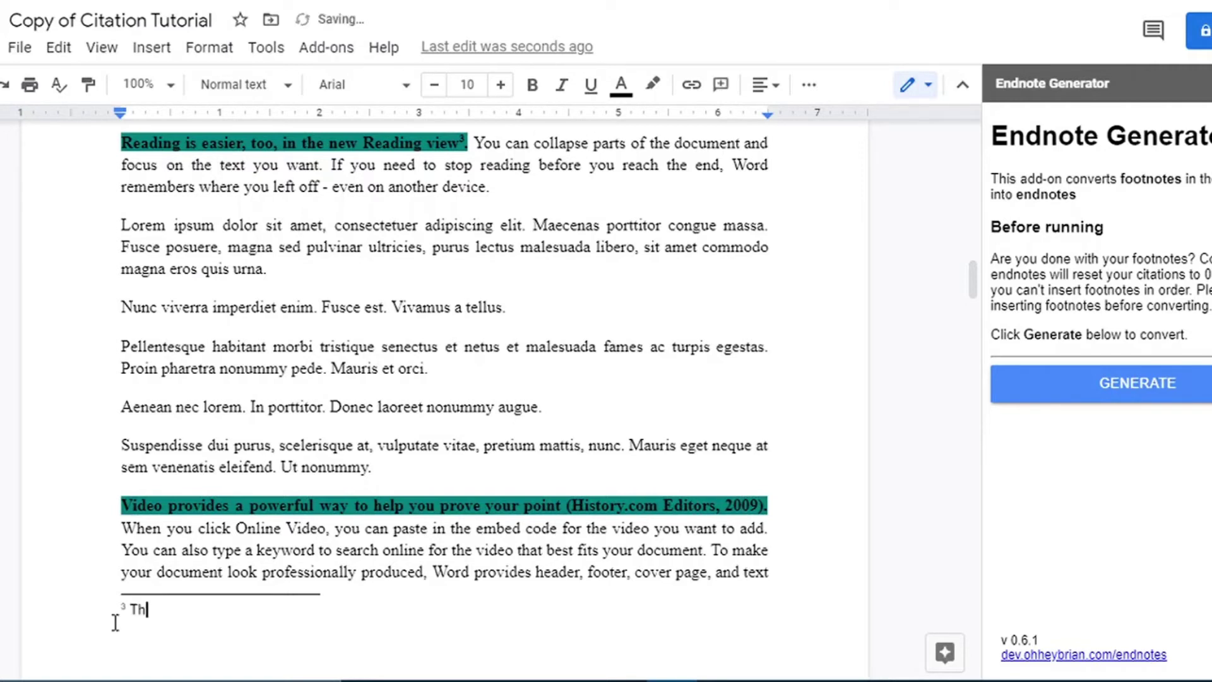
key(BackSpace)
key(BackSpace)
key(BackSpace)
text(ird footnote )
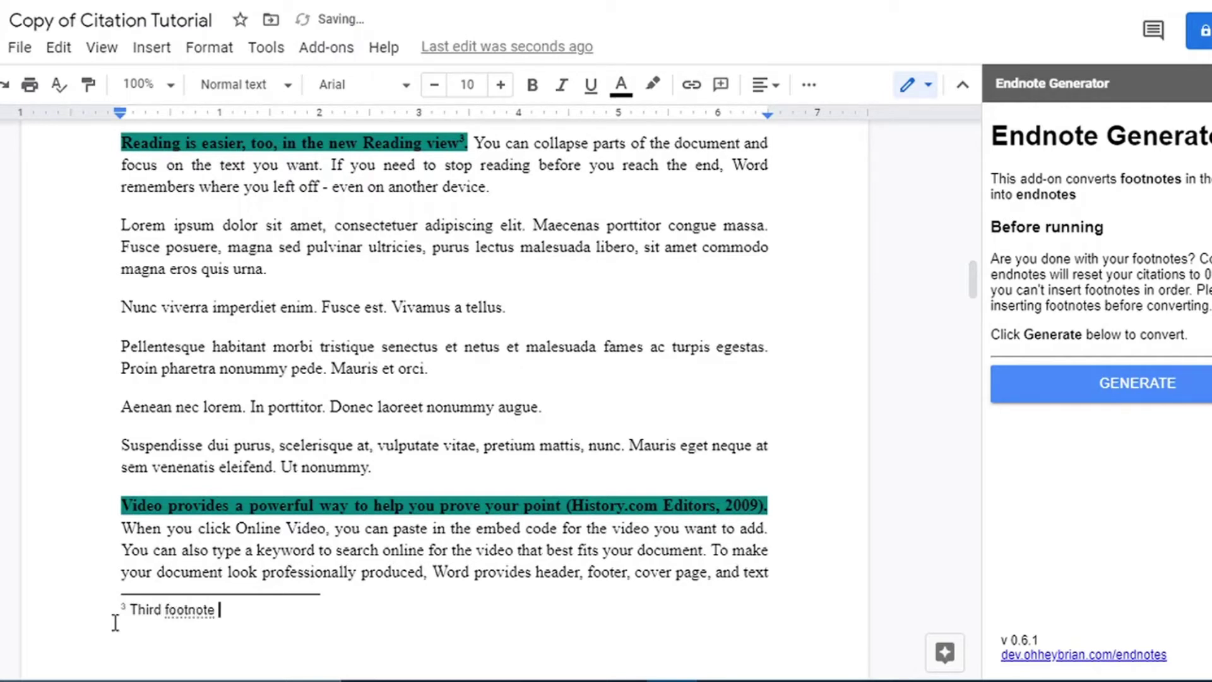
text(added)
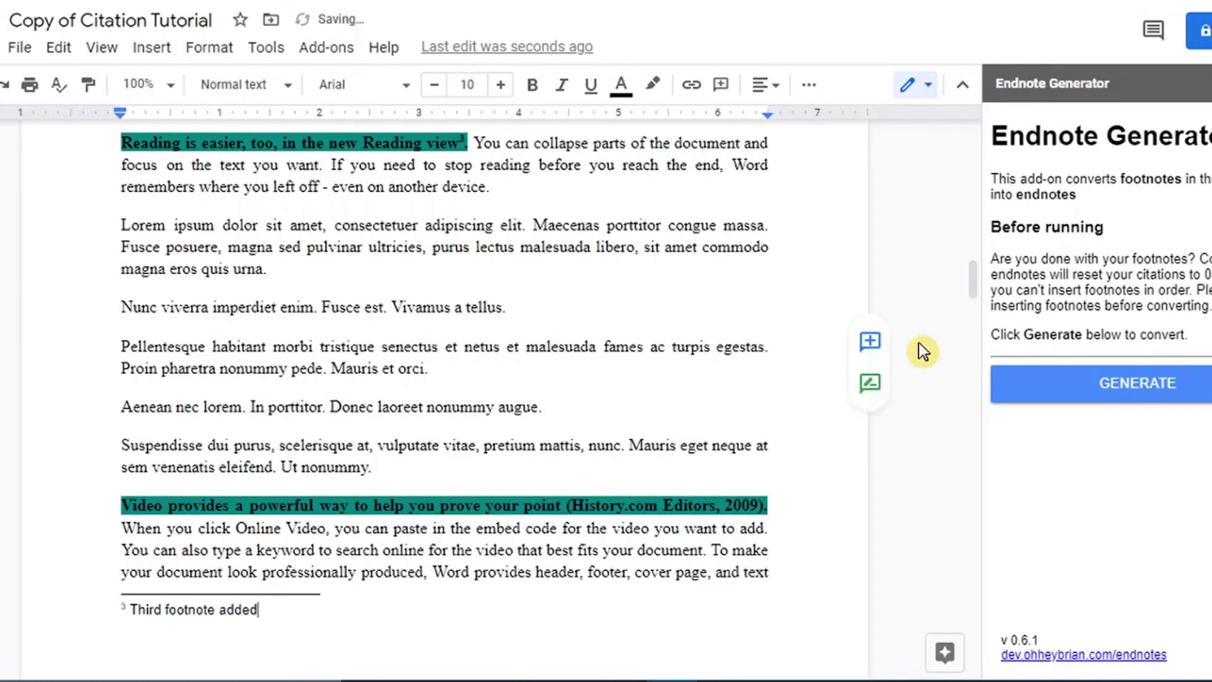
Replace the History.com citation in the Video provides sentence with footnote 'Fourth footnote'.
click(768, 506)
key(BackSpace)
key(BackSpace)
key(BackSpace)
key(BackSpace)
key(BackSpace)
key(BackSpace)
key(BackSpace)
key(BackSpace)
key(BackSpace)
key(BackSpace)
key(BackSpace)
key(BackSpace)
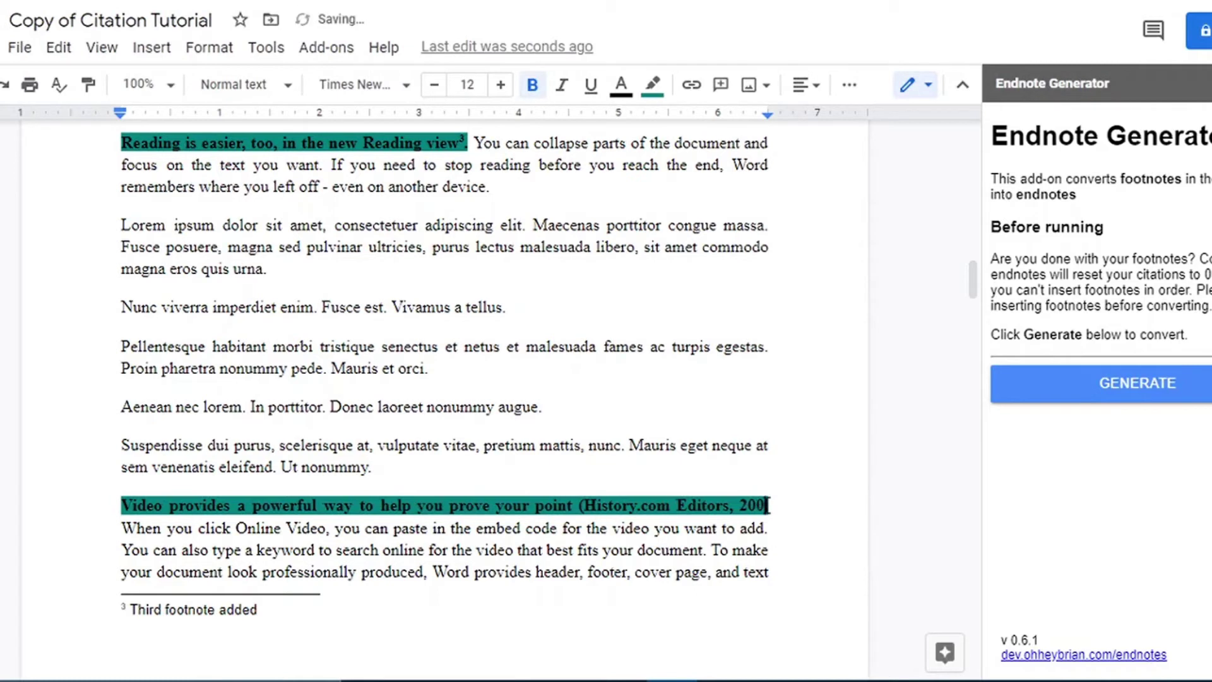
key(BackSpace)
key(BackSpace)
key(BackSpace)
key(BackSpace)
key(BackSpace)
key(BackSpace)
key(BackSpace)
key(BackSpace)
key(BackSpace)
key(BackSpace)
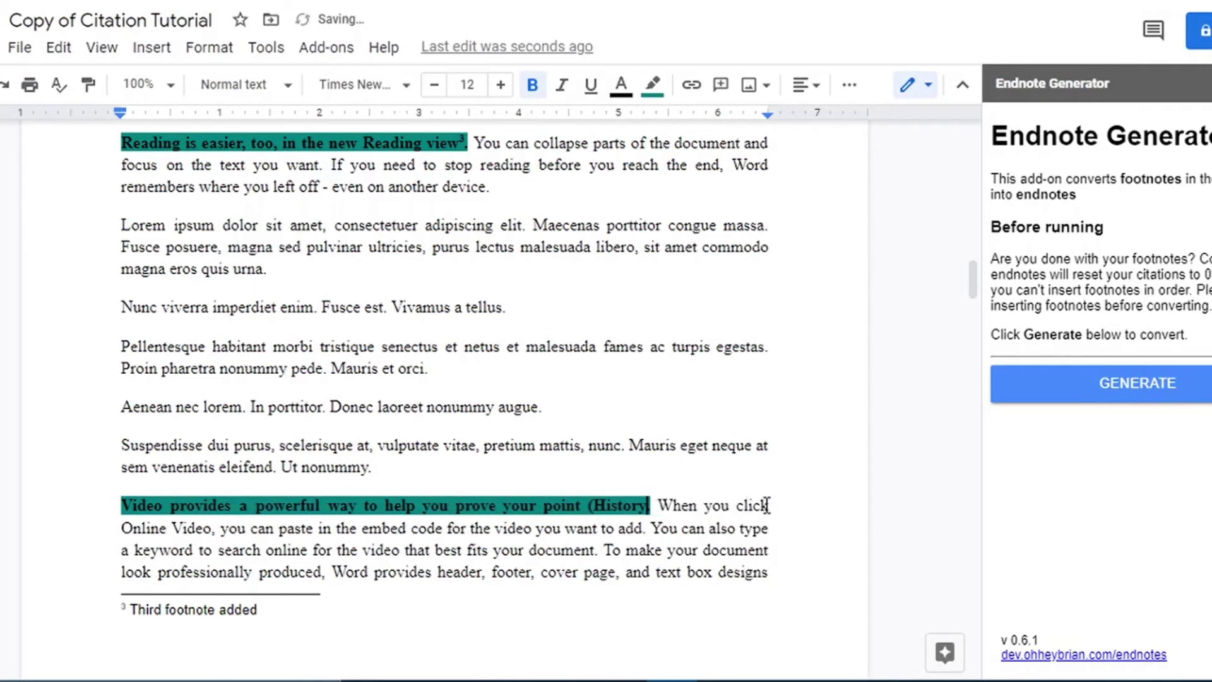
key(BackSpace)
key(BackSpace)
key(BackSpace)
key(BackSpace)
key(BackSpace)
key(BackSpace)
key(BackSpace)
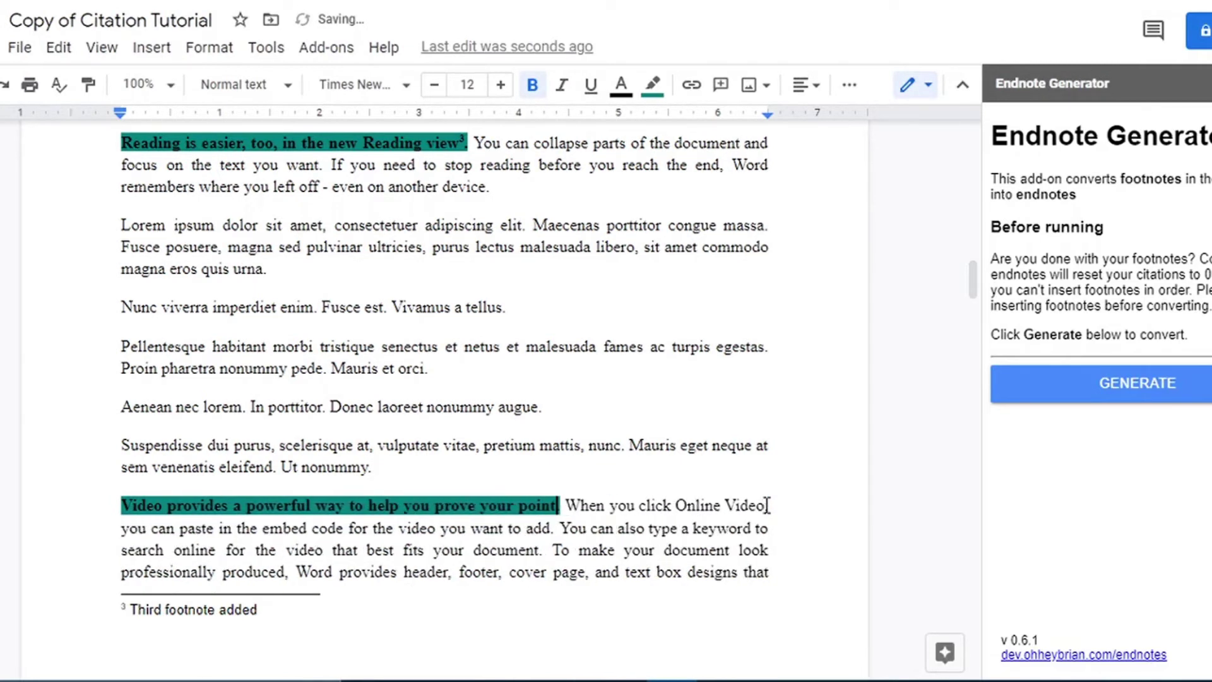
click(151, 47)
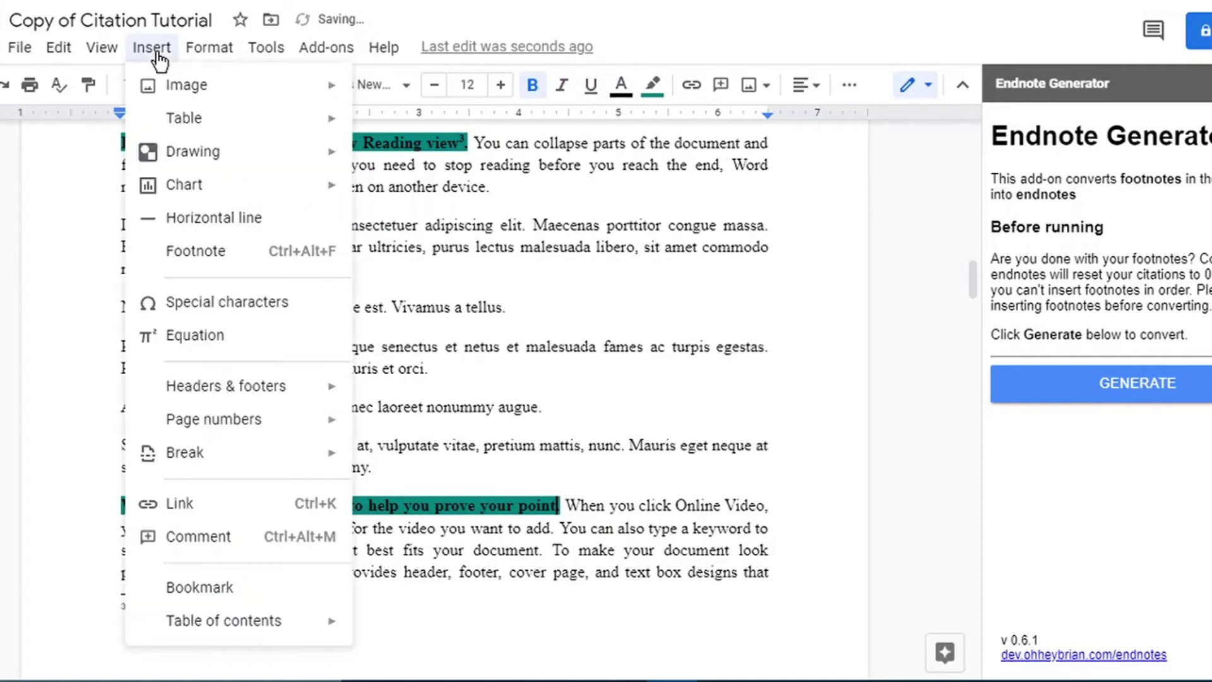
click(234, 251)
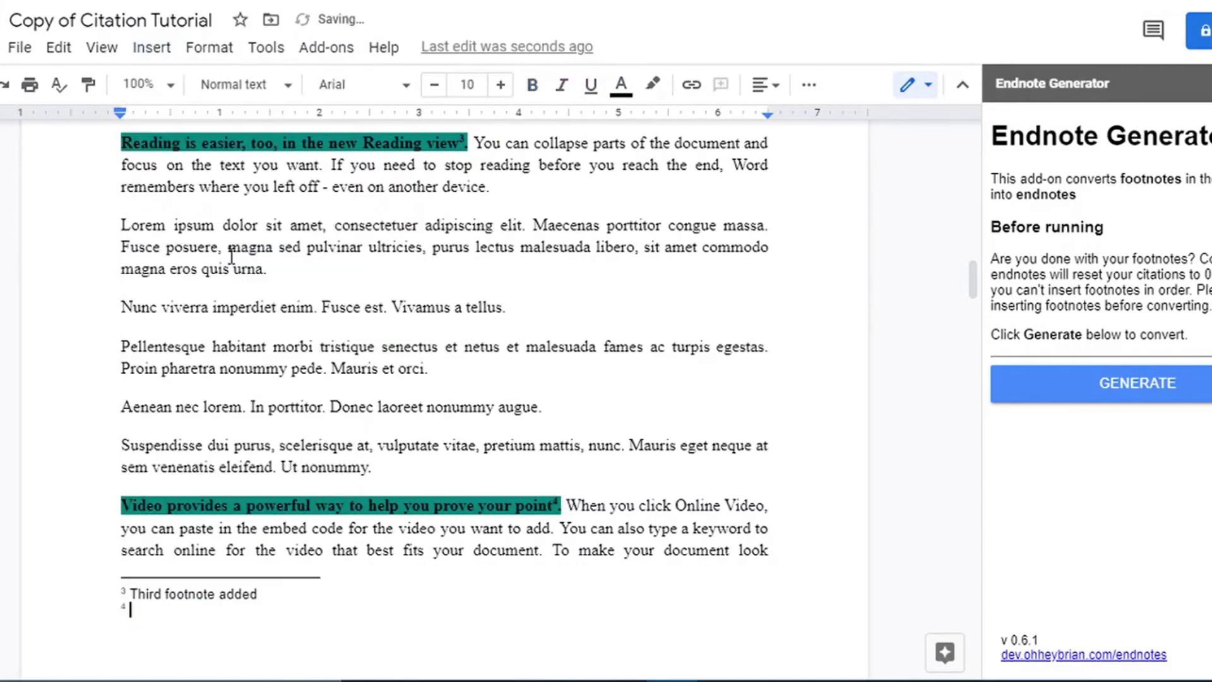
text(Fourth foot)
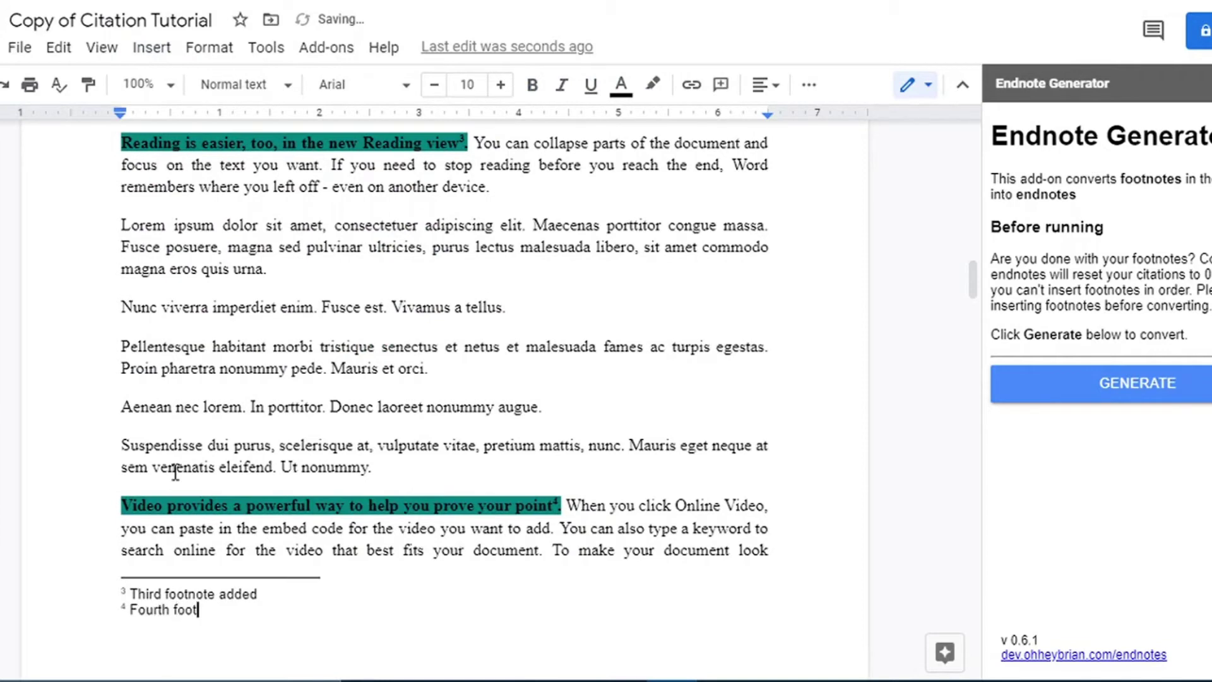
text(note)
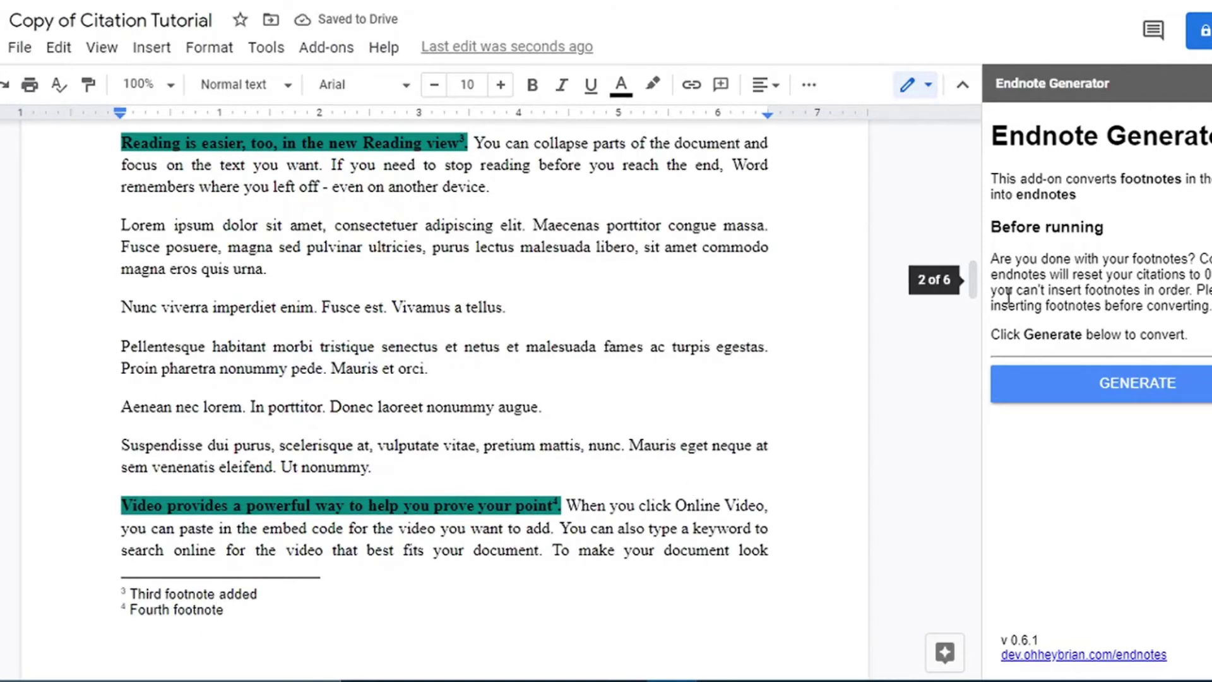
Erase the text of the first footnote after 'document'.
drag(978, 290, 980, 175)
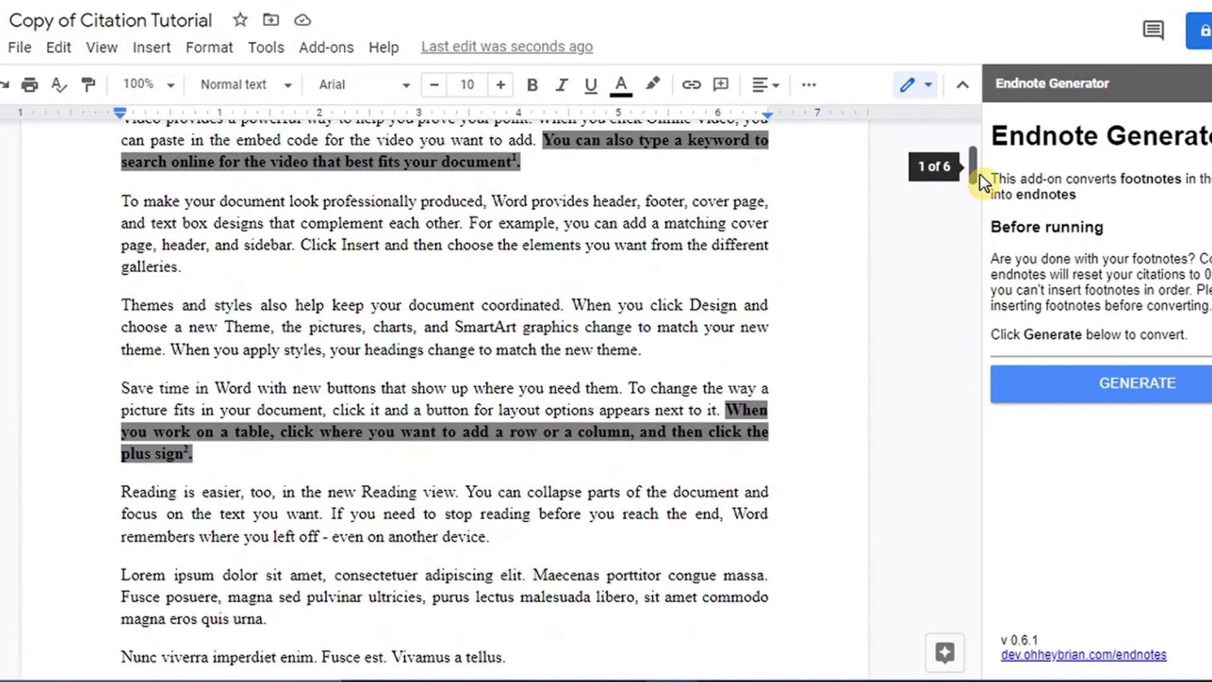
click(519, 162)
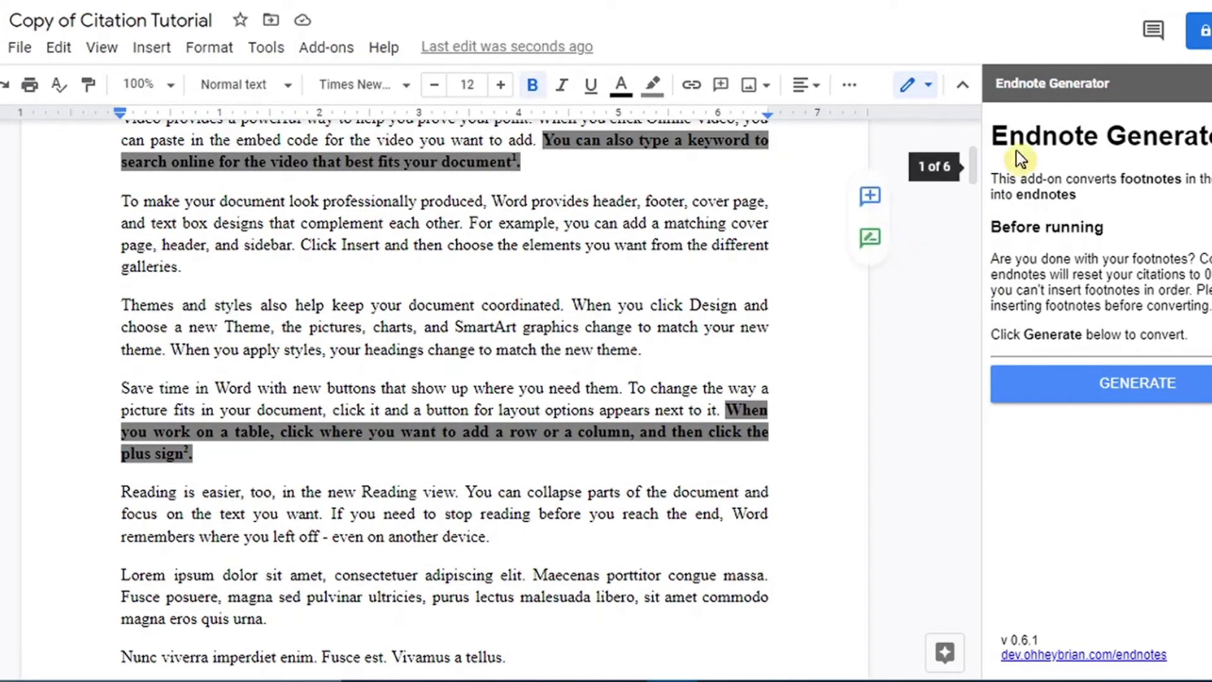
drag(975, 179, 982, 212)
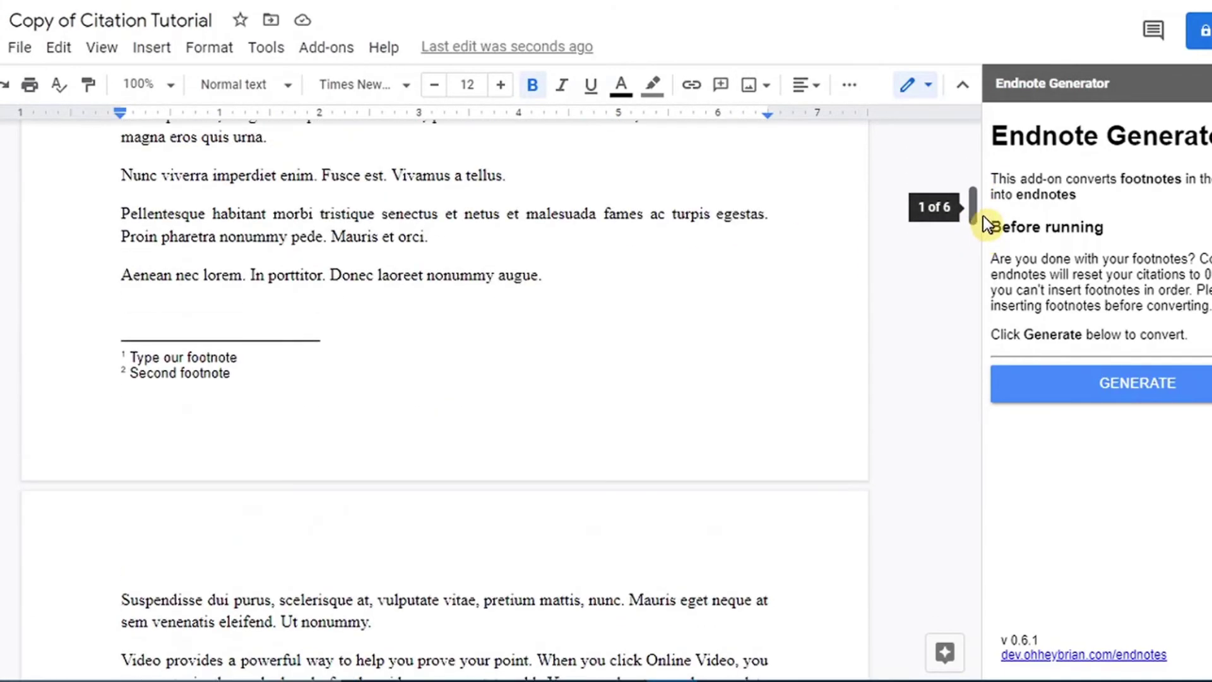
click(126, 355)
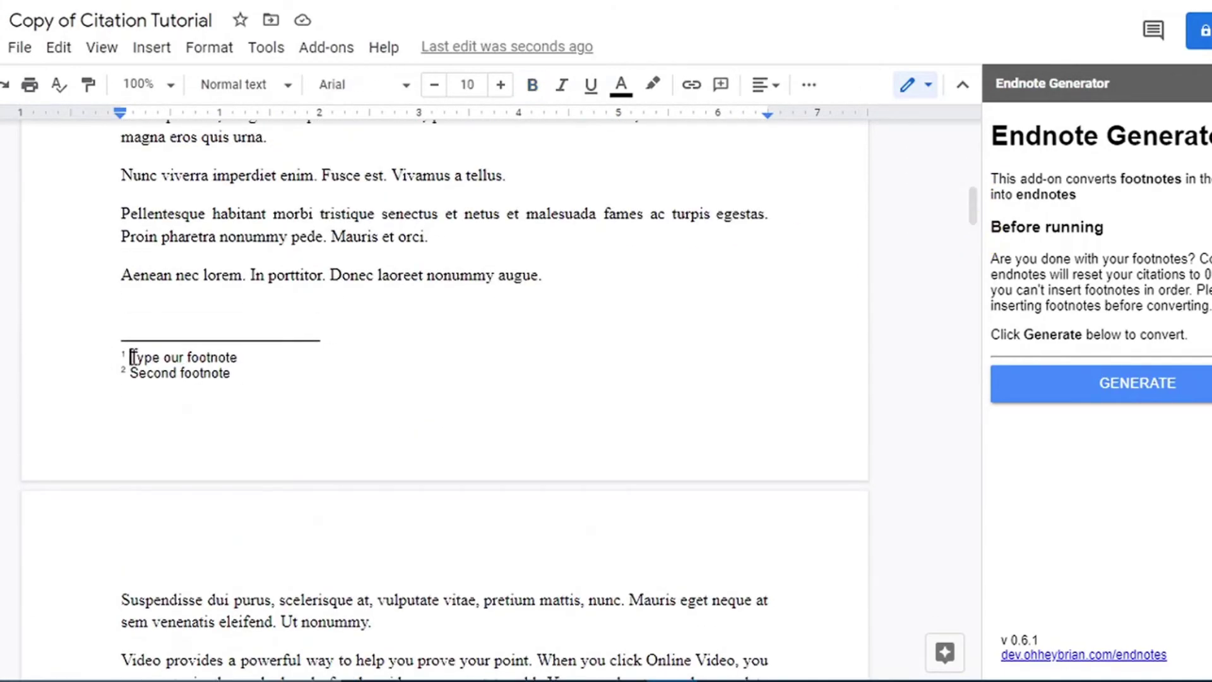
click(247, 360)
key(BackSpace)
key(BackSpace)
key(BackSpace)
key(BackSpace)
key(BackSpace)
key(BackSpace)
key(BackSpace)
key(BackSpace)
key(BackSpace)
key(BackSpace)
key(BackSpace)
key(BackSpace)
key(BackSpace)
key(BackSpace)
key(BackSpace)
key(BackSpace)
key(BackSpace)
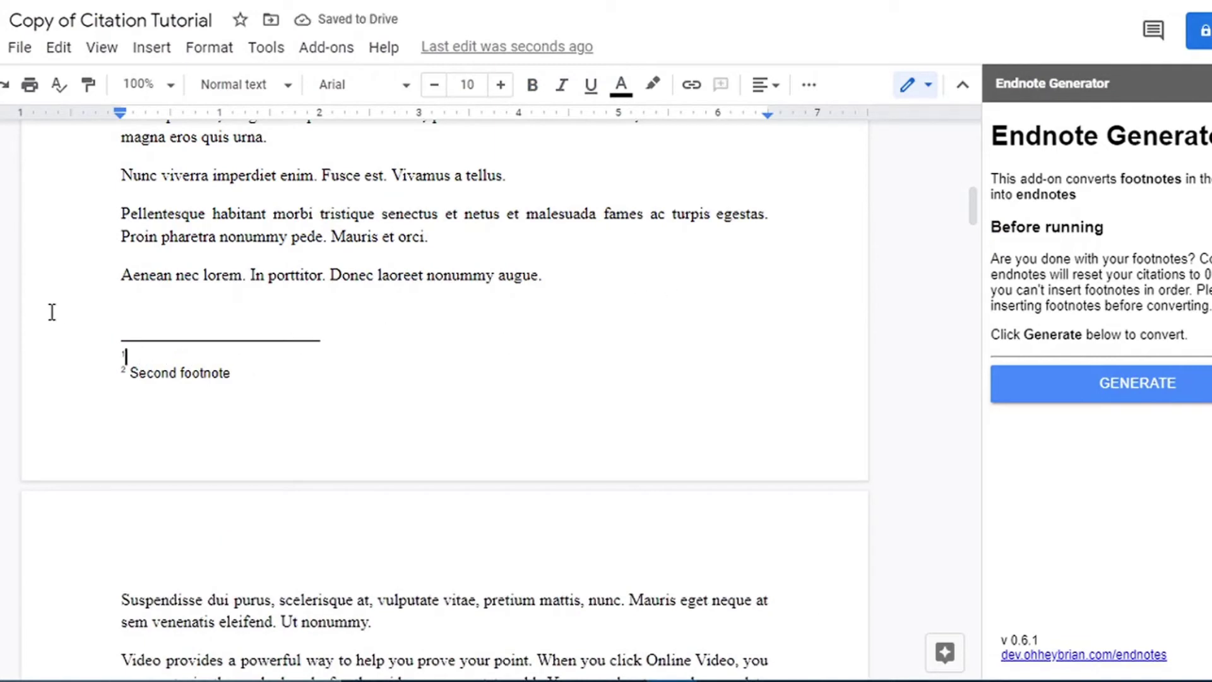
double_click(126, 356)
Delete the footnote marker after 'document' and check 'Second footnote' is now footnote 1.
drag(967, 215, 976, 165)
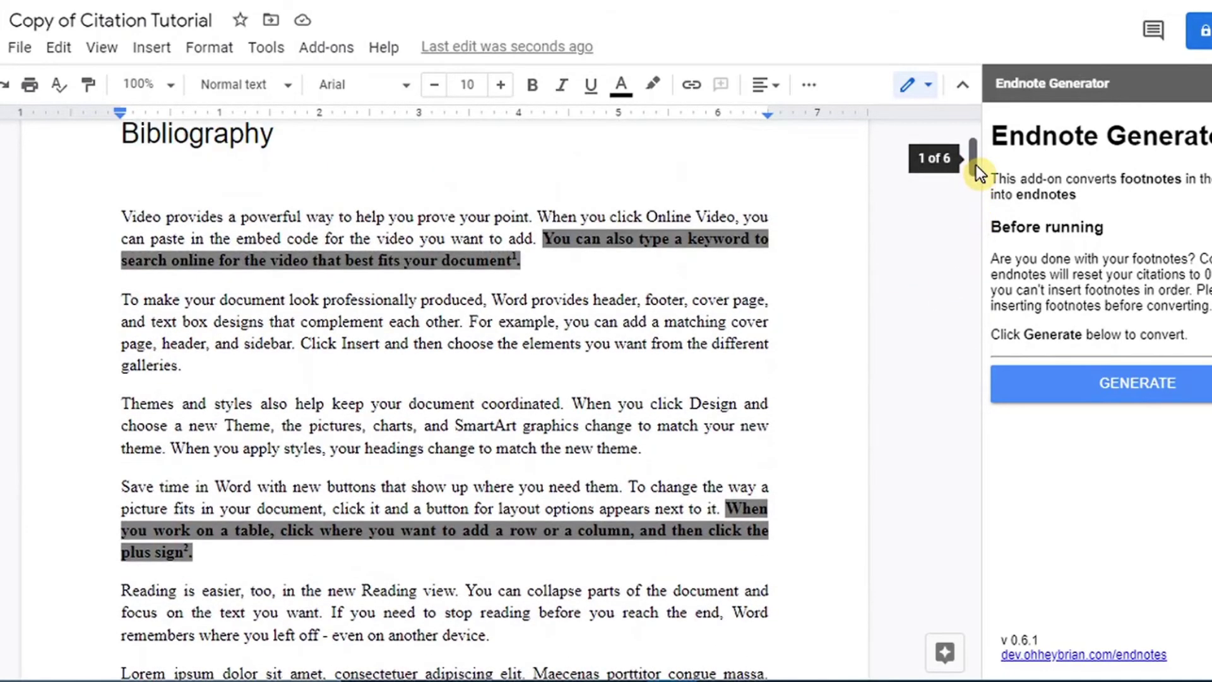
click(519, 261)
key(BackSpace)
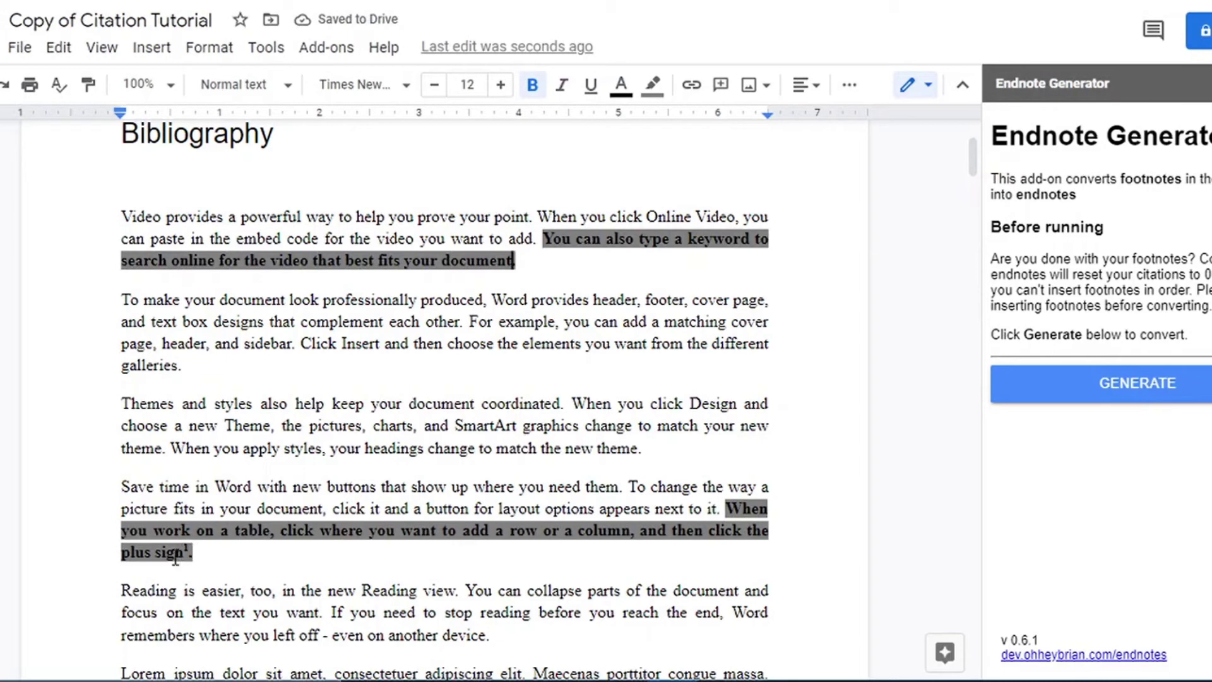
drag(175, 553, 204, 549)
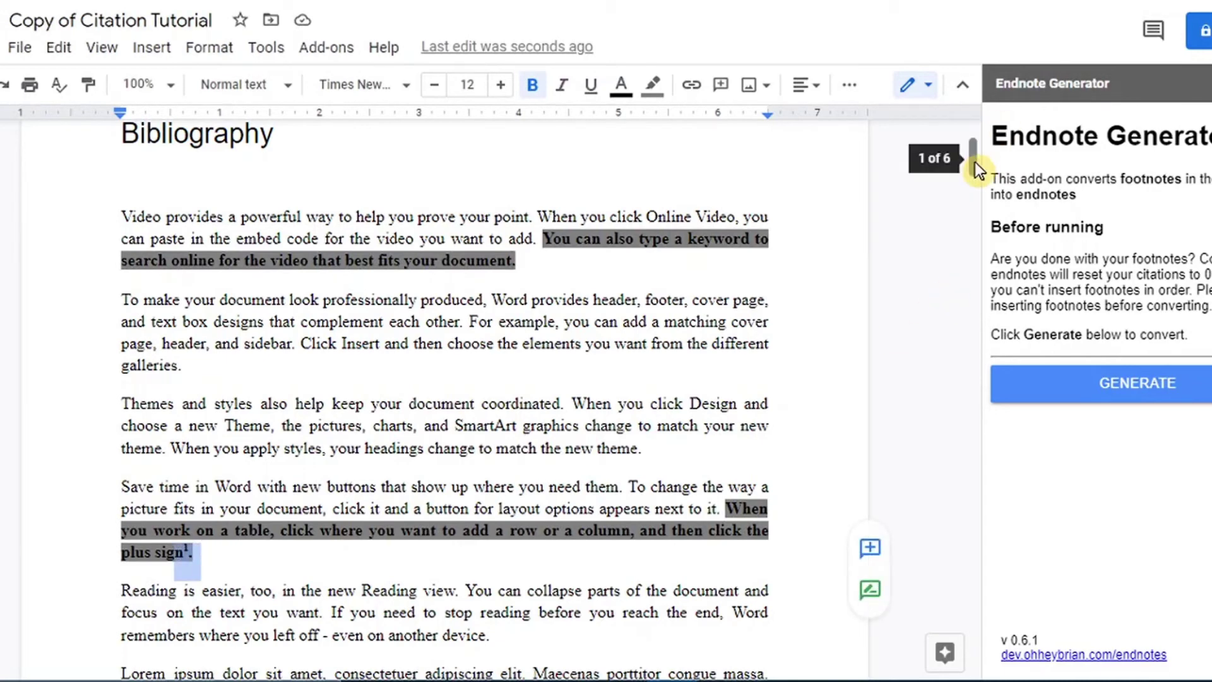
drag(975, 164, 984, 226)
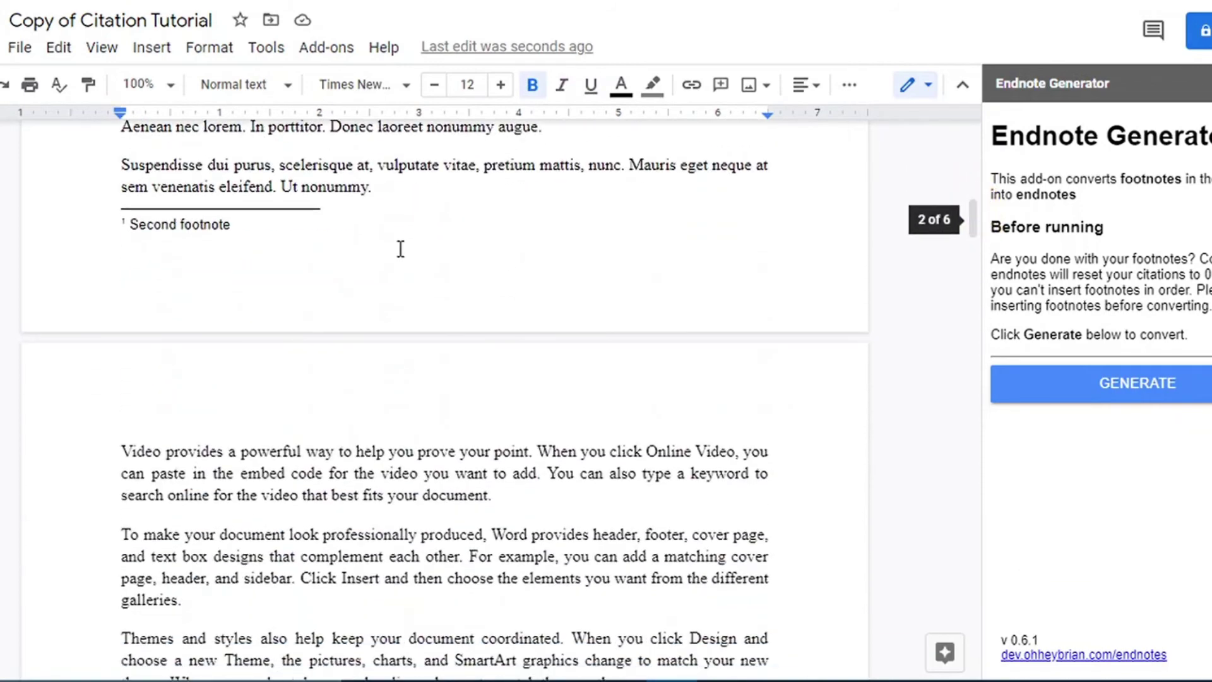
drag(121, 224, 272, 224)
click(272, 224)
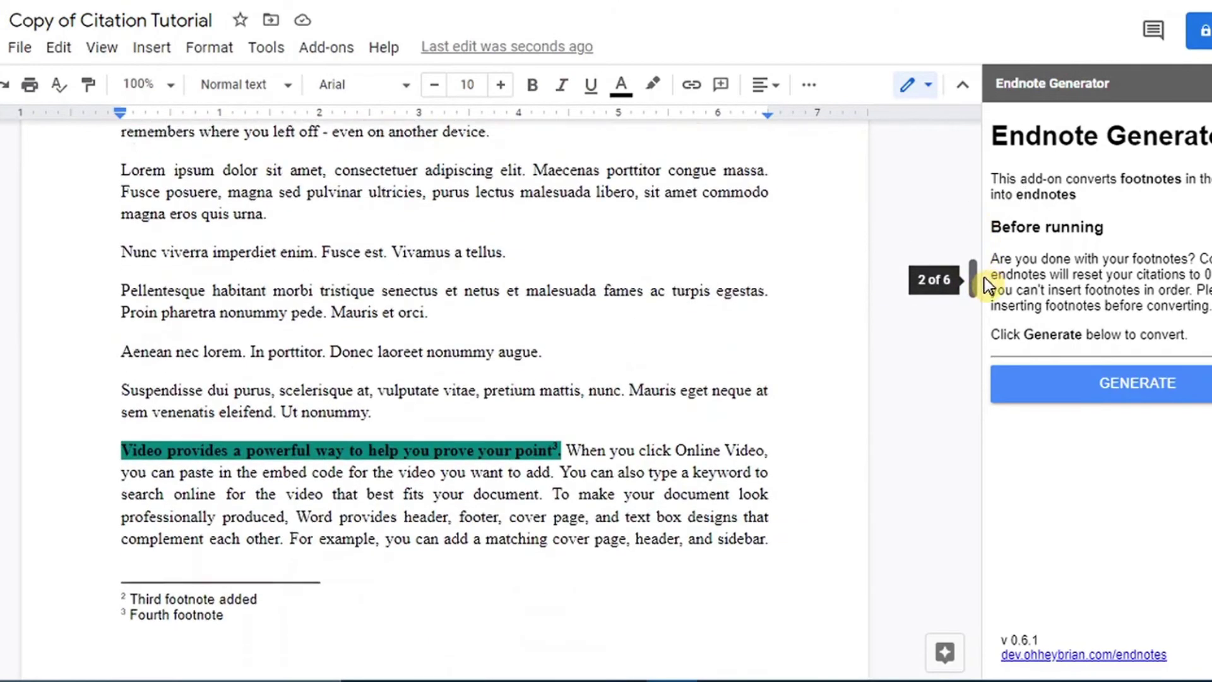
drag(984, 278, 987, 289)
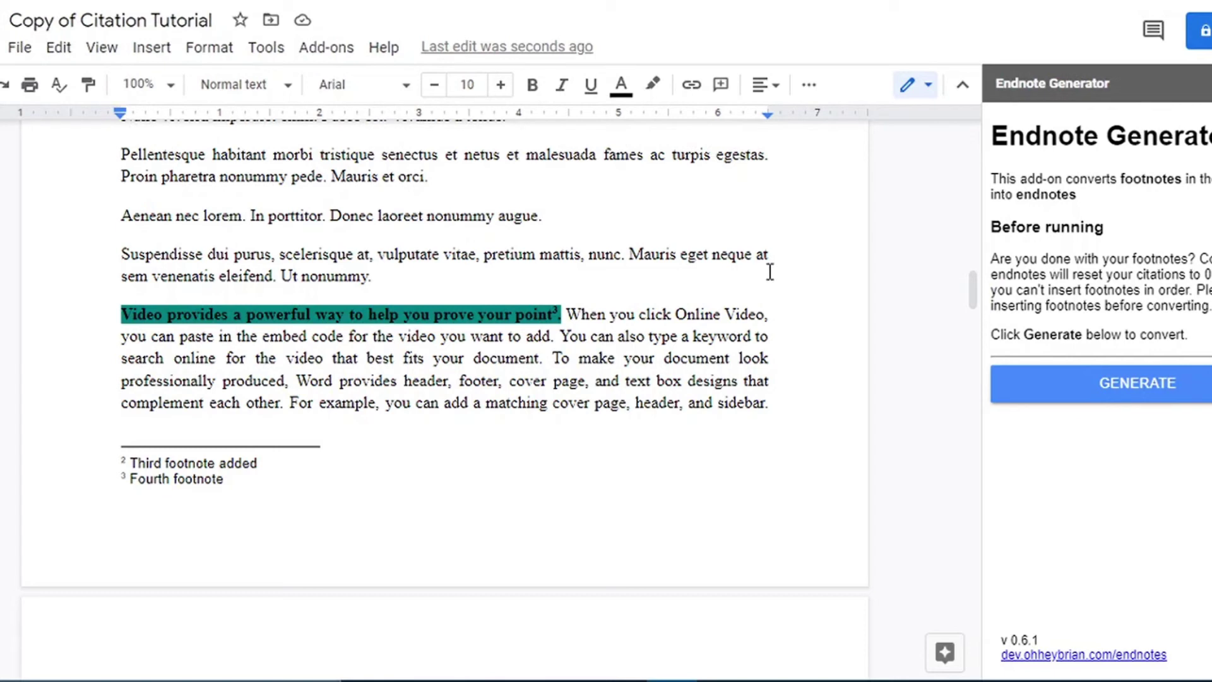
Generate endnotes in Endnote Generator and scroll up to confirm 'All footnotes converted!'.
click(1063, 392)
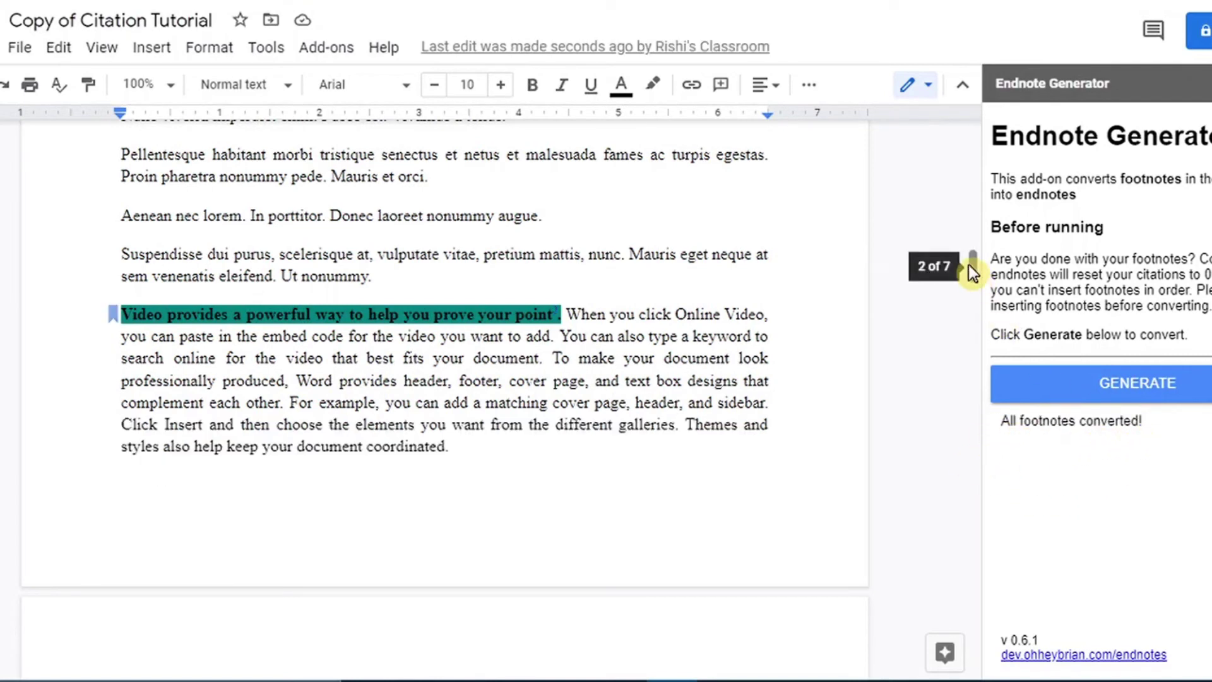
drag(968, 264, 983, 207)
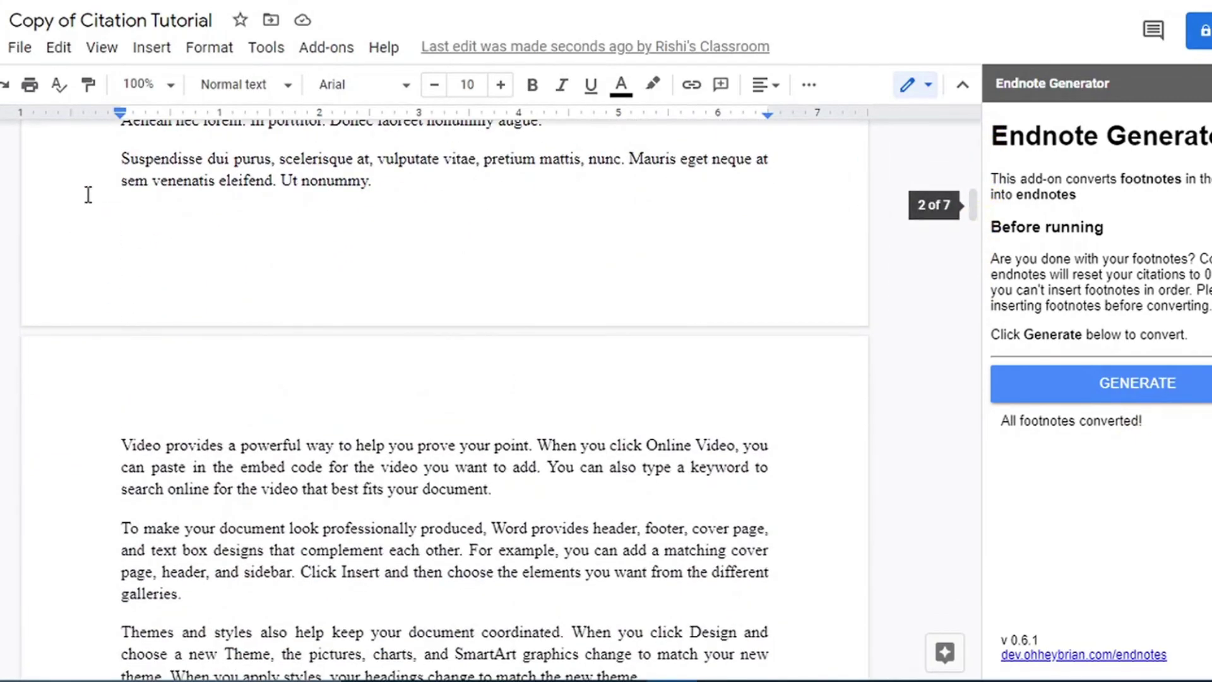